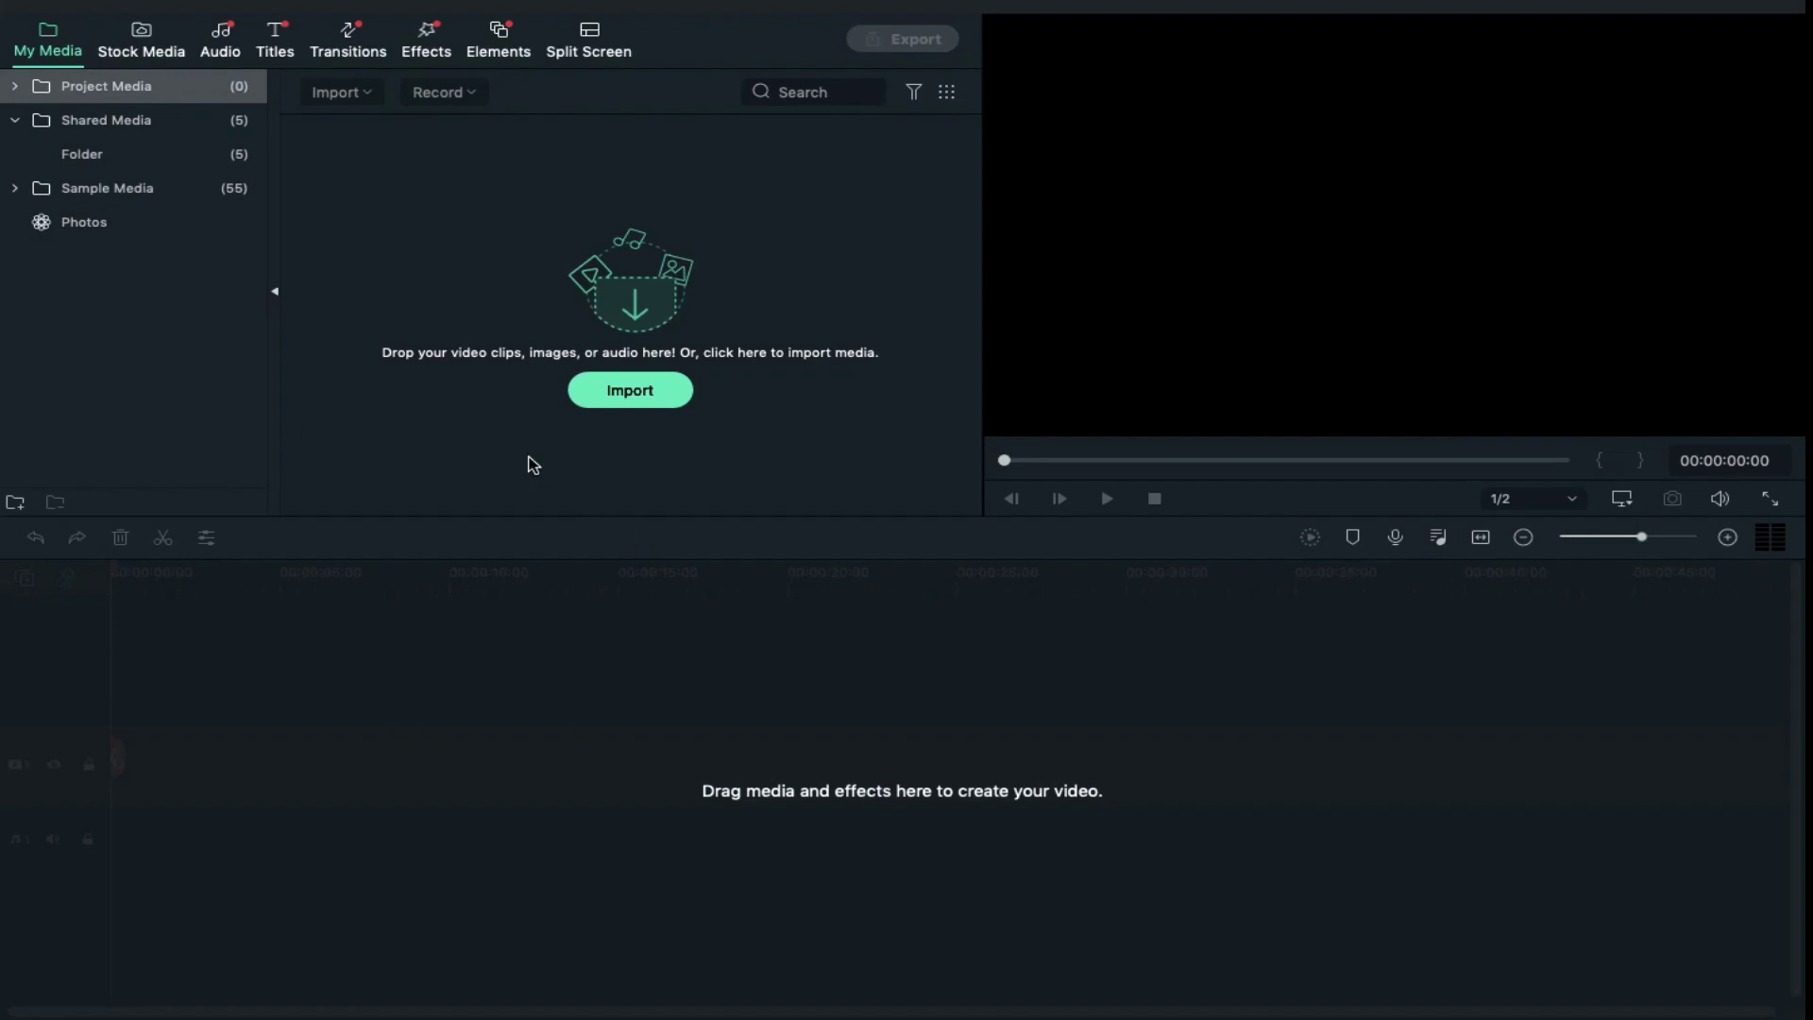
Import the A, F, I, L, M, Q and R letter clips with Flare 2 and Flares Set 3 from the Text folder.
left_click(616, 401)
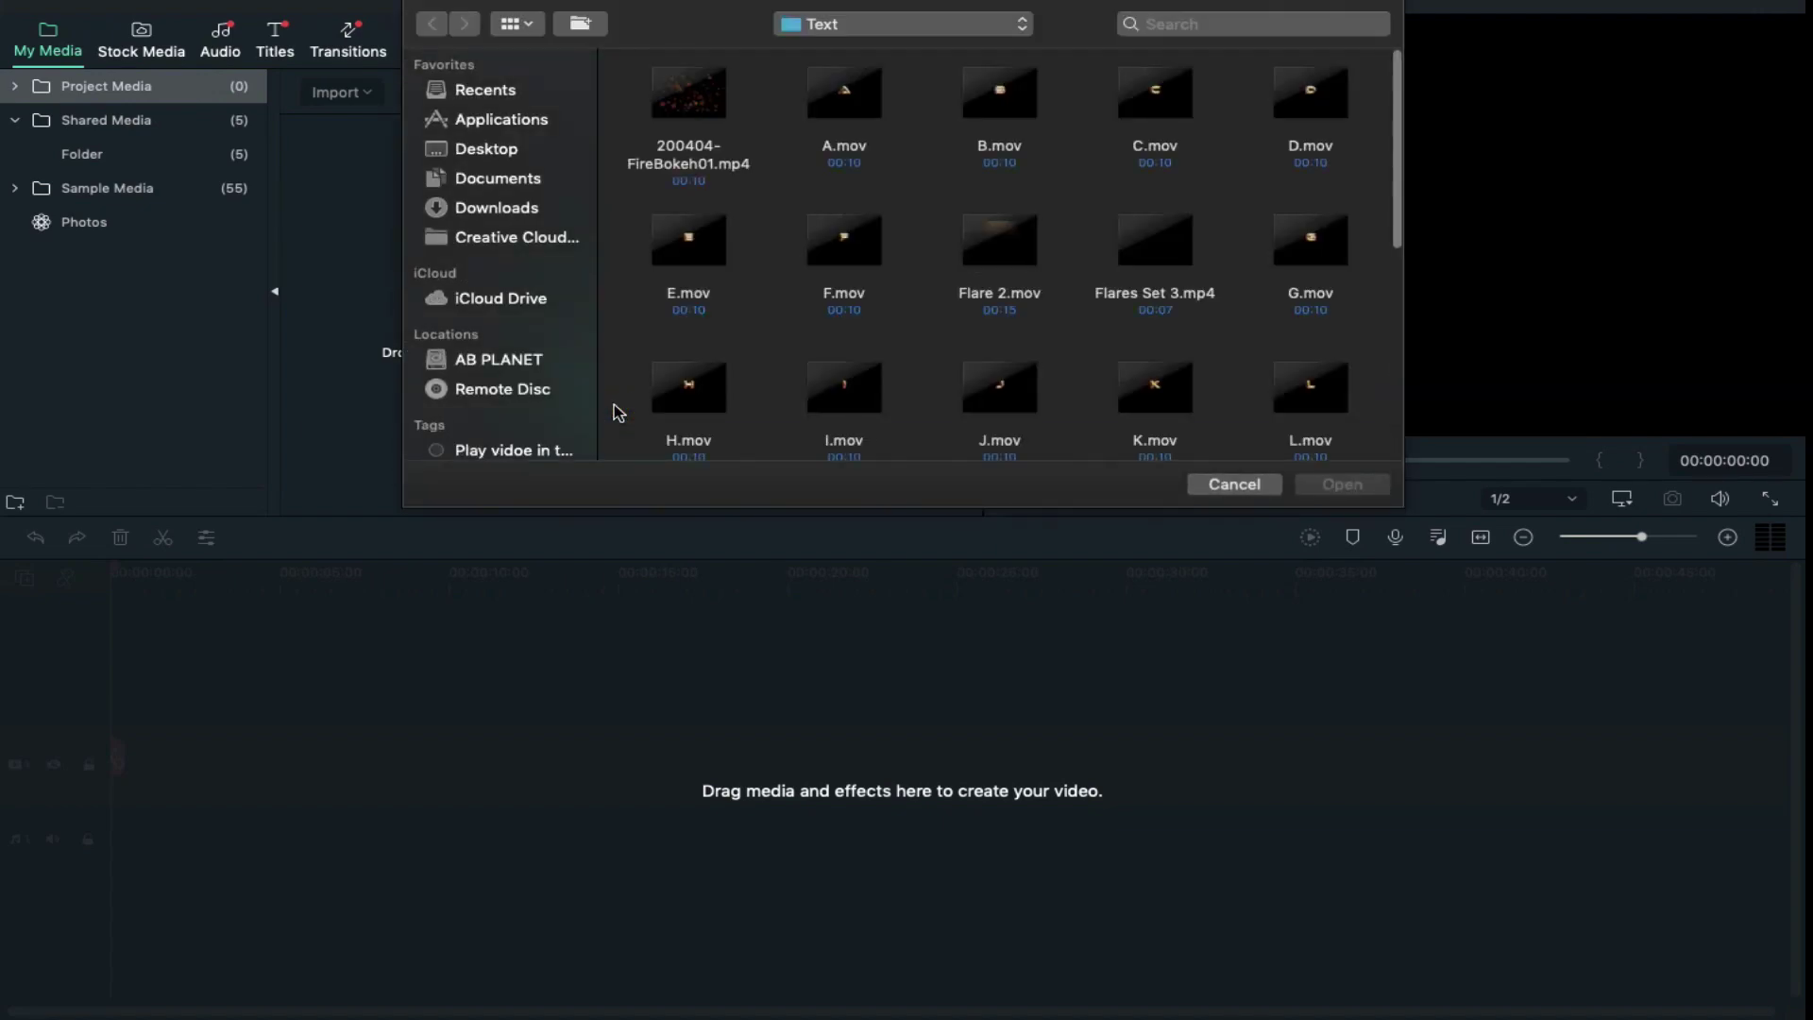
left_click(877, 251)
left_click(998, 247, "super")
left_click(1181, 252, "super")
scroll(1038, 264, "down", 2)
left_click(844, 288, "super")
left_click(1311, 292, "super")
left_click(688, 378, "super")
left_click(1309, 374, "super")
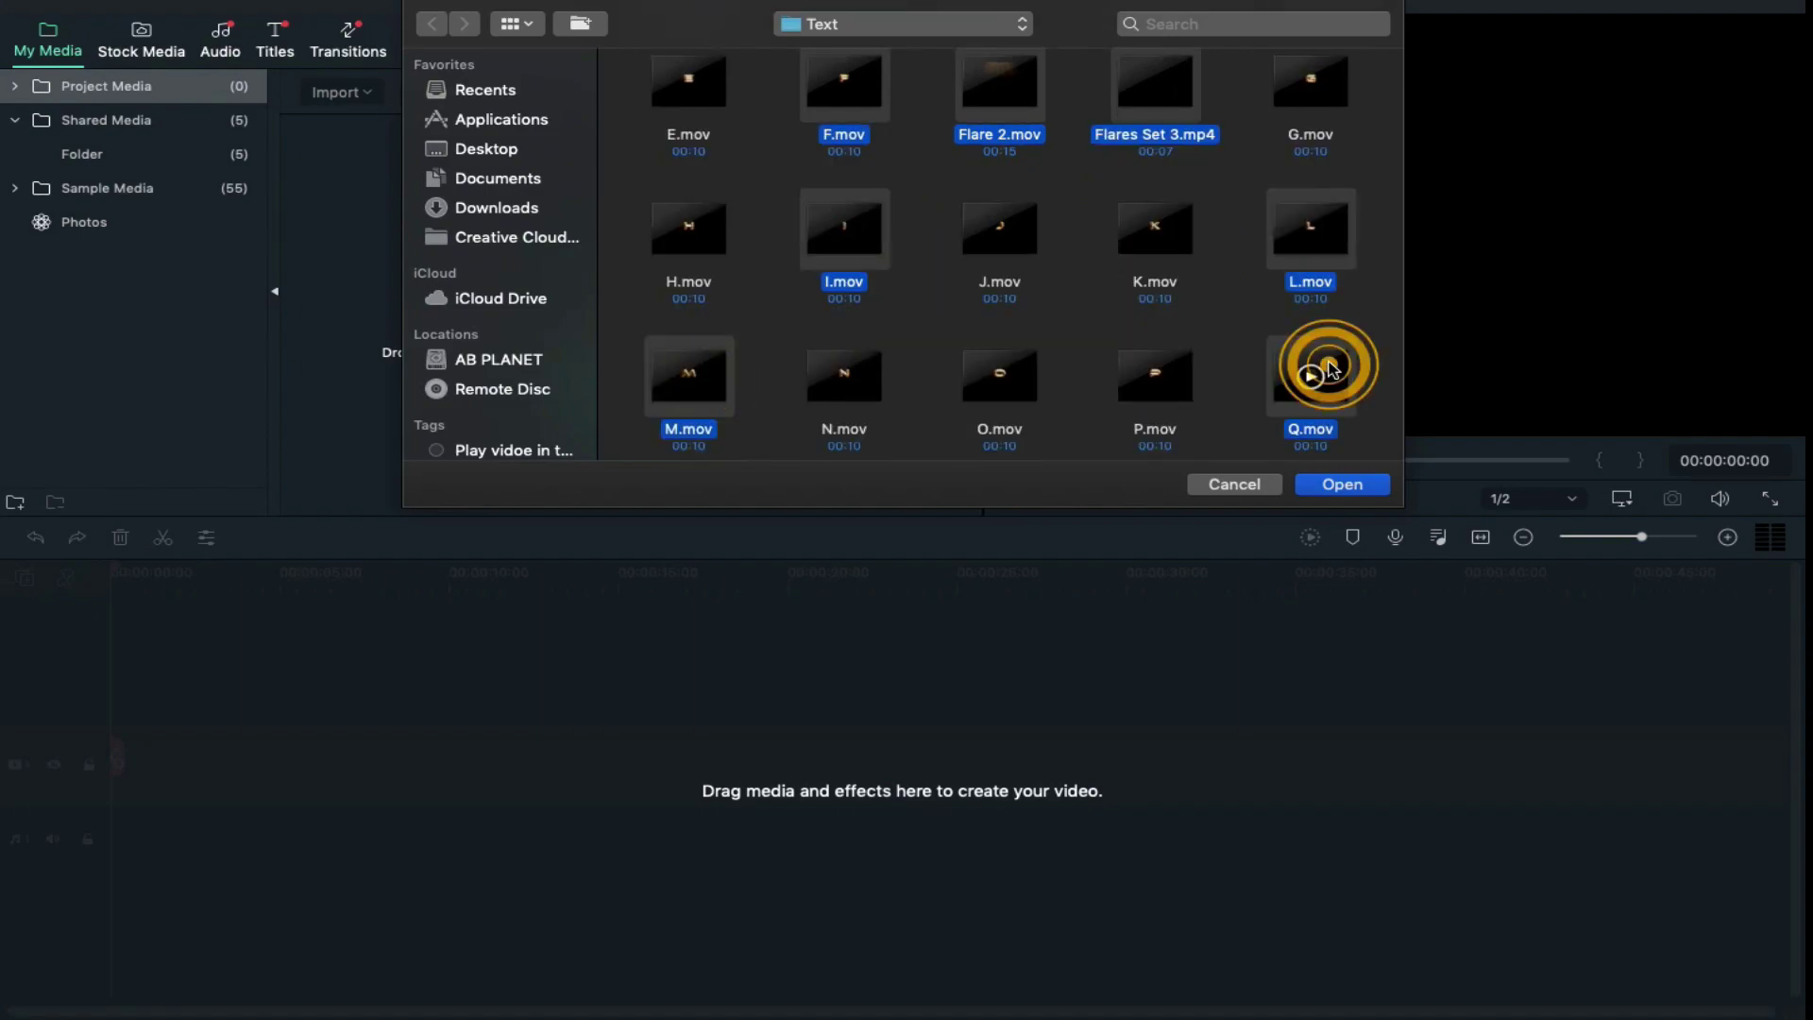
left_click(688, 240, "super")
left_click(1356, 485)
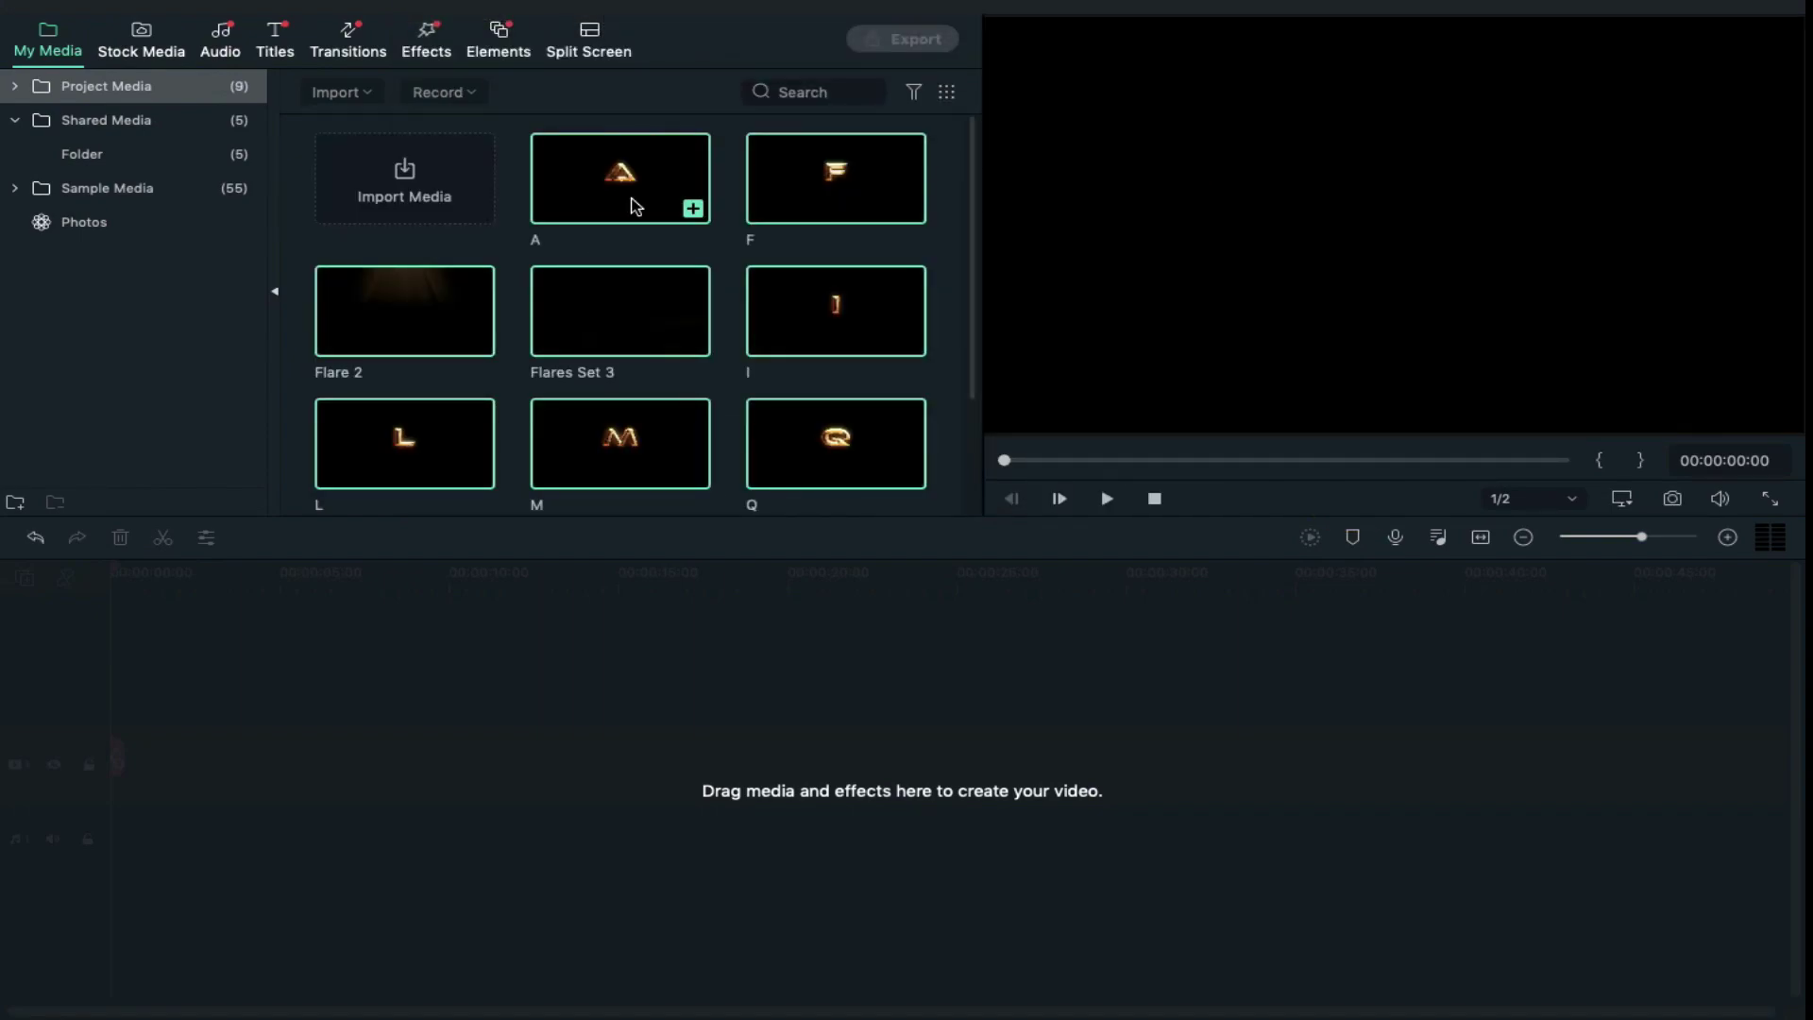
Place the dark scratches wallpaper from the shared media folder at the start of video track 1.
left_click(162, 151)
left_click(396, 296)
left_click_drag(397, 296, 132, 780)
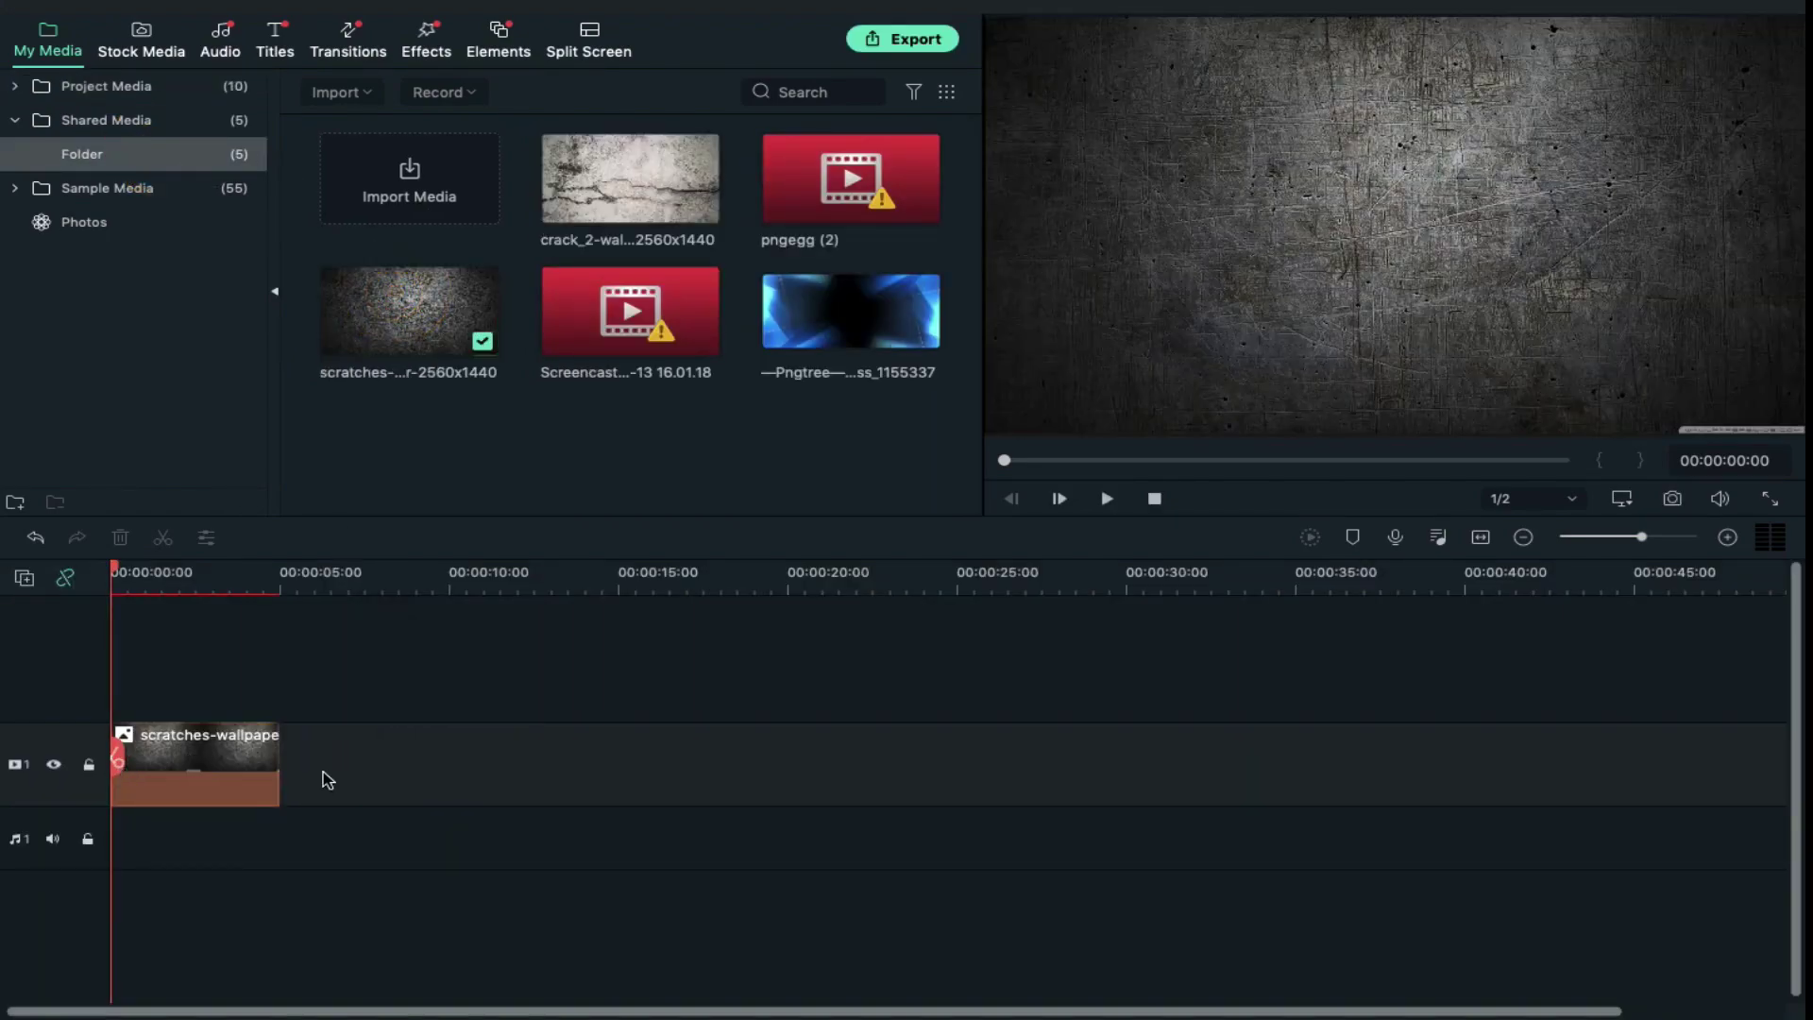
Find the Vignette Radius effect by searching for "vig" and place it on track 2 above the wallpaper.
left_click(265, 747)
left_click(195, 578)
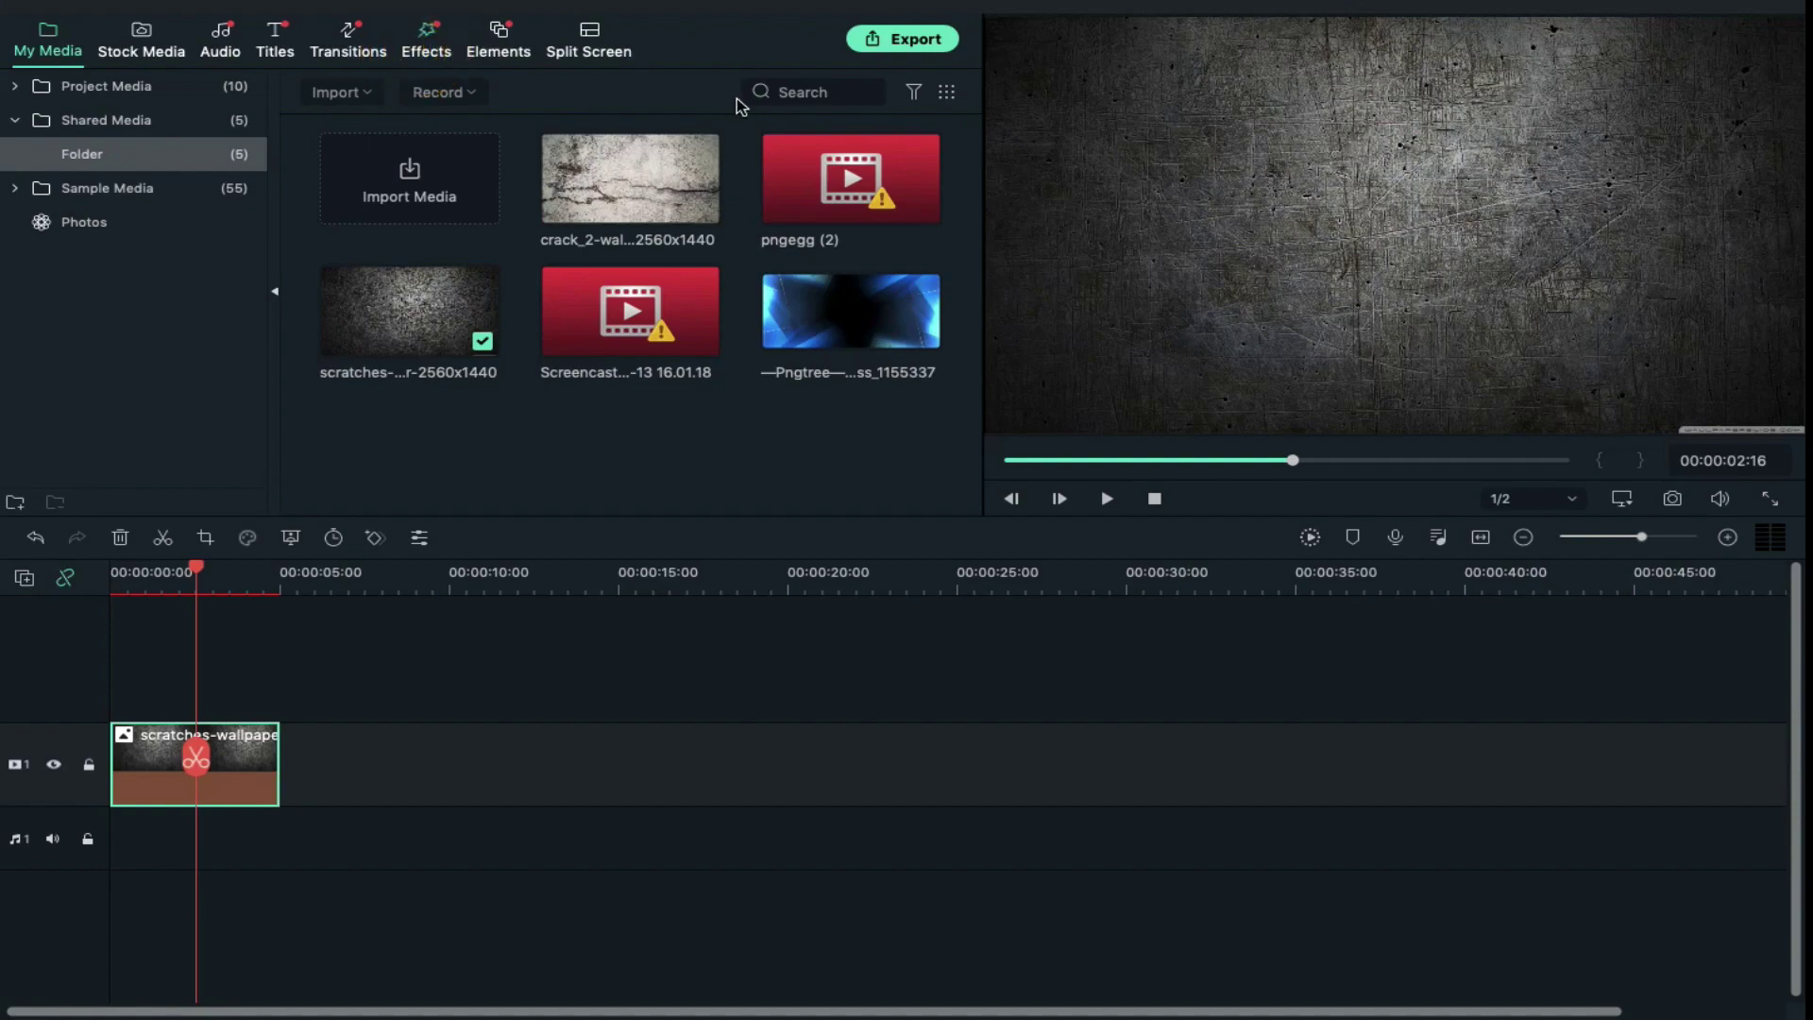
left_click(426, 42)
left_click(823, 91)
type("vig")
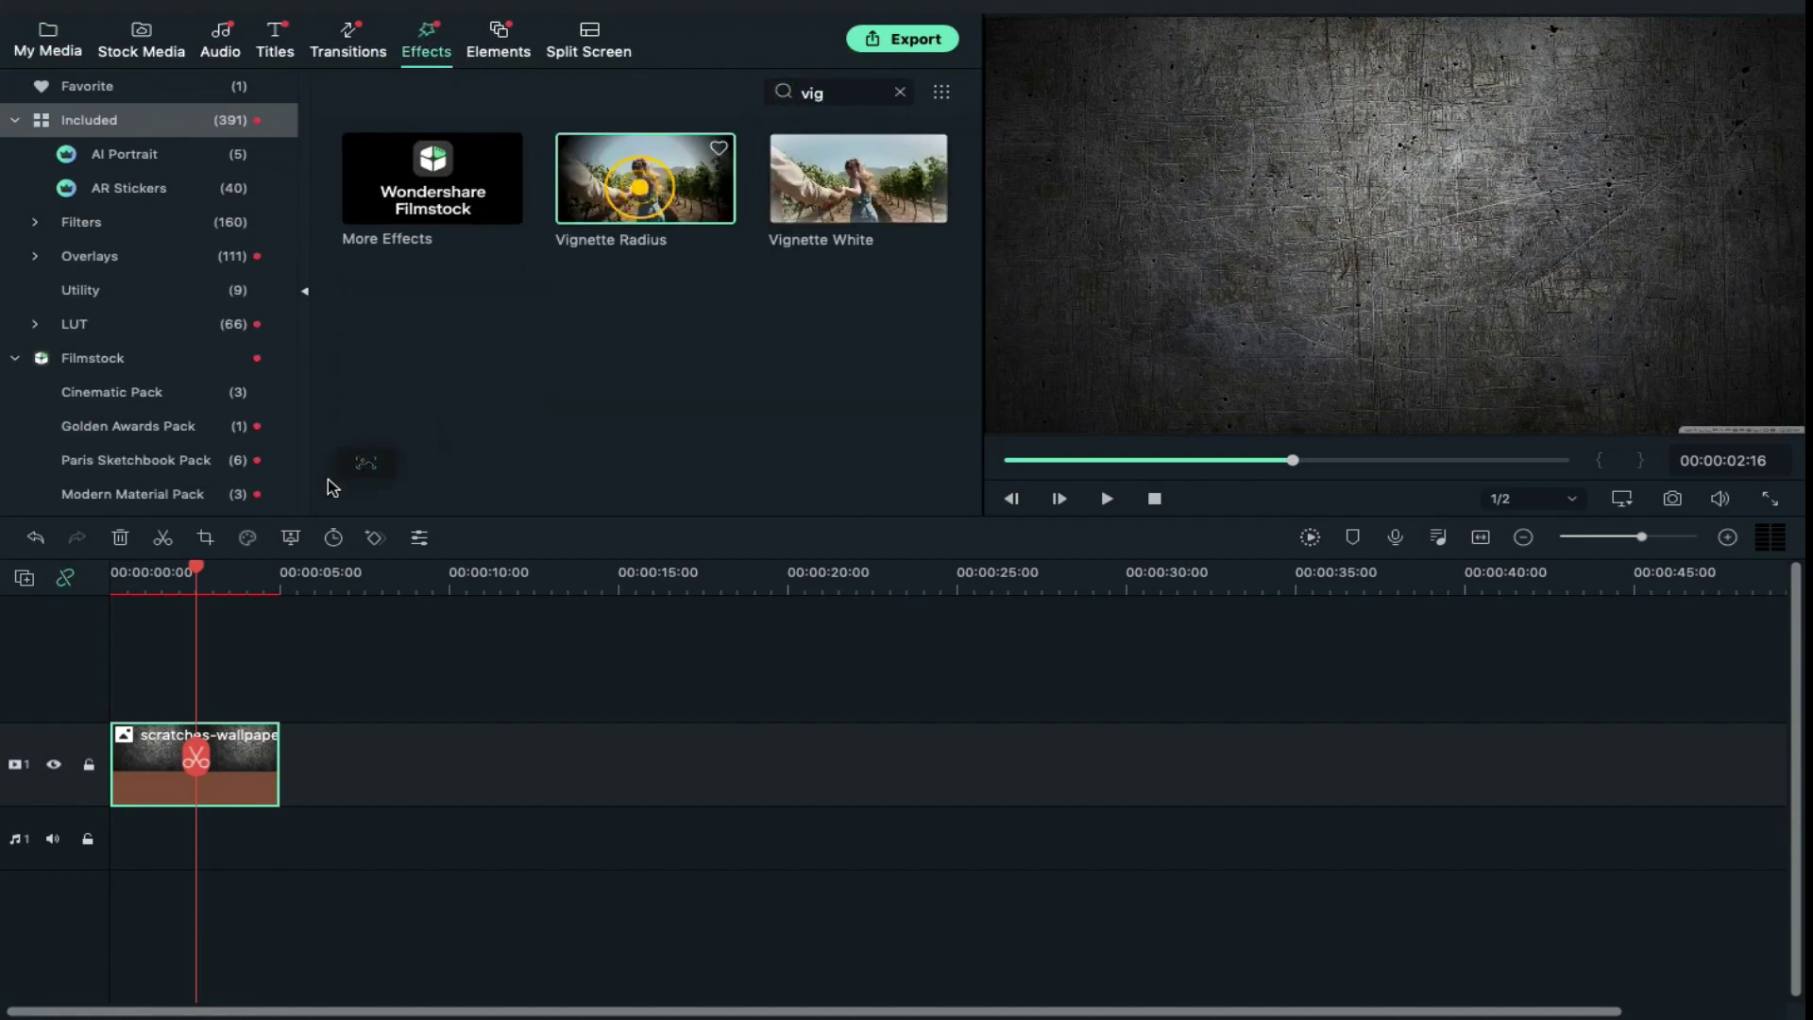
left_click_drag(107, 717, 118, 704)
Darken the wallpaper clip with its color settings and set its opacity to 50%.
double_click(267, 801)
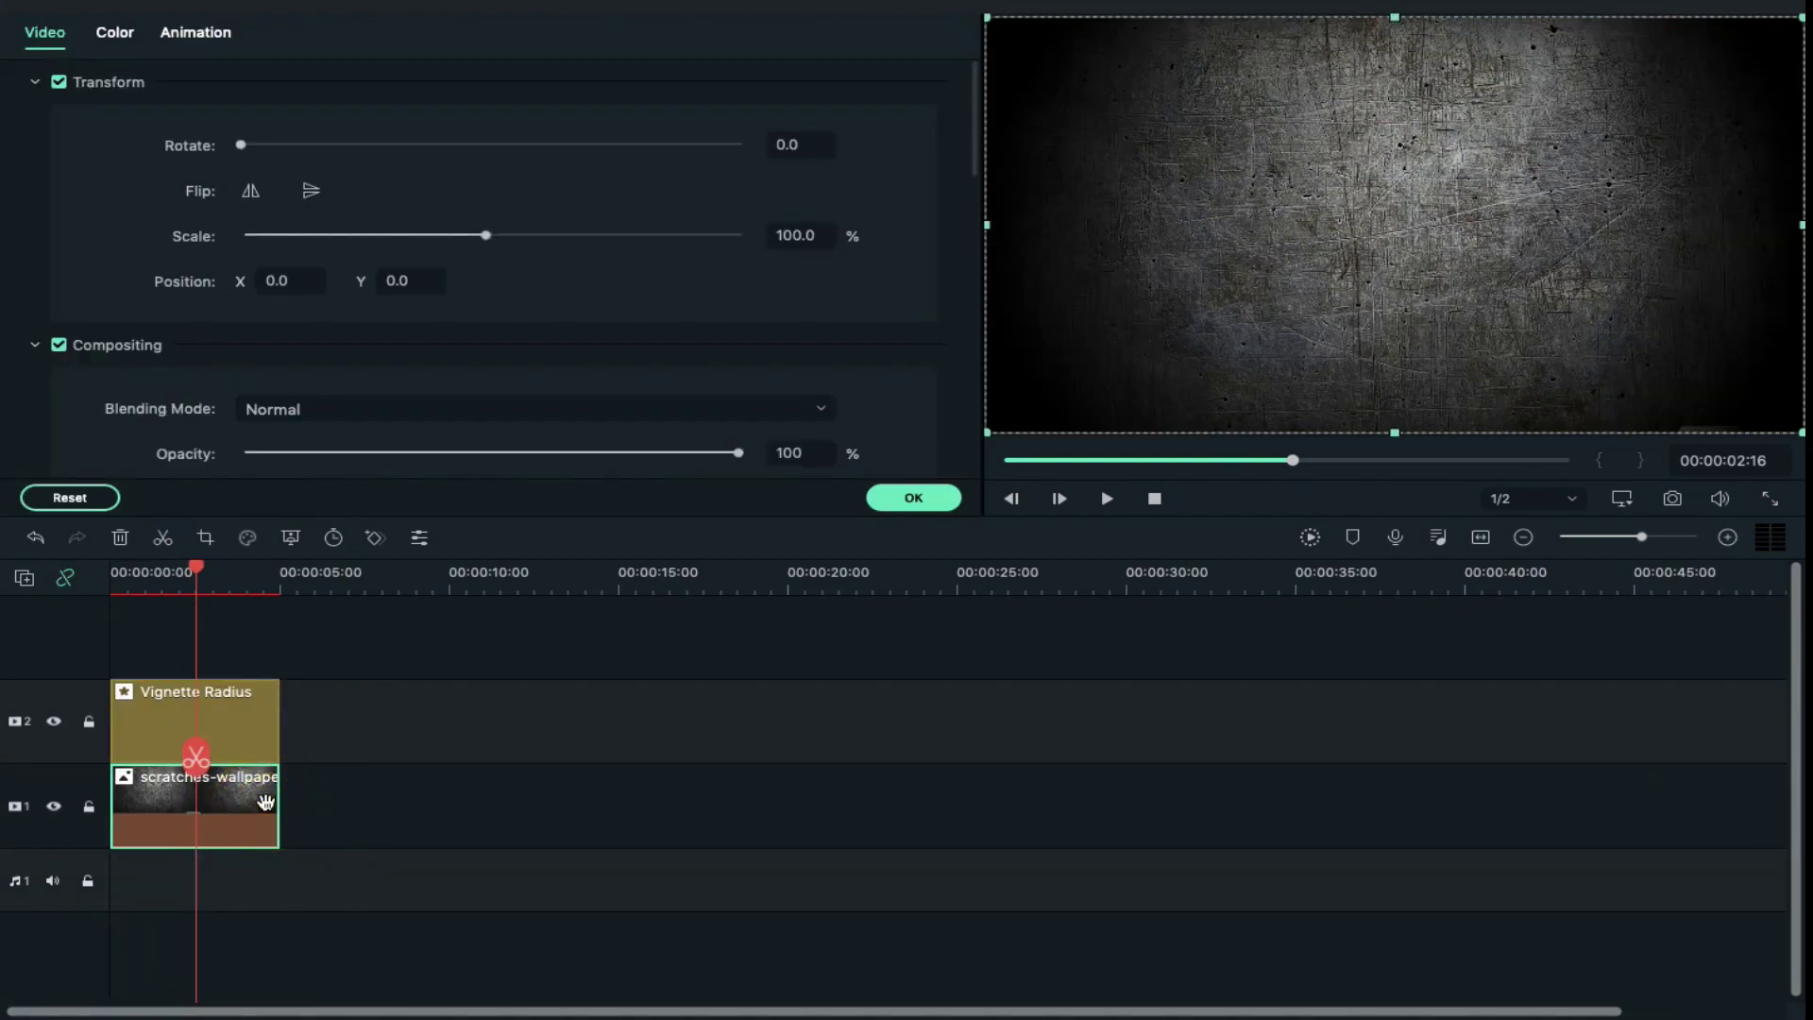
left_click(127, 36)
scroll(391, 223, "down", 5)
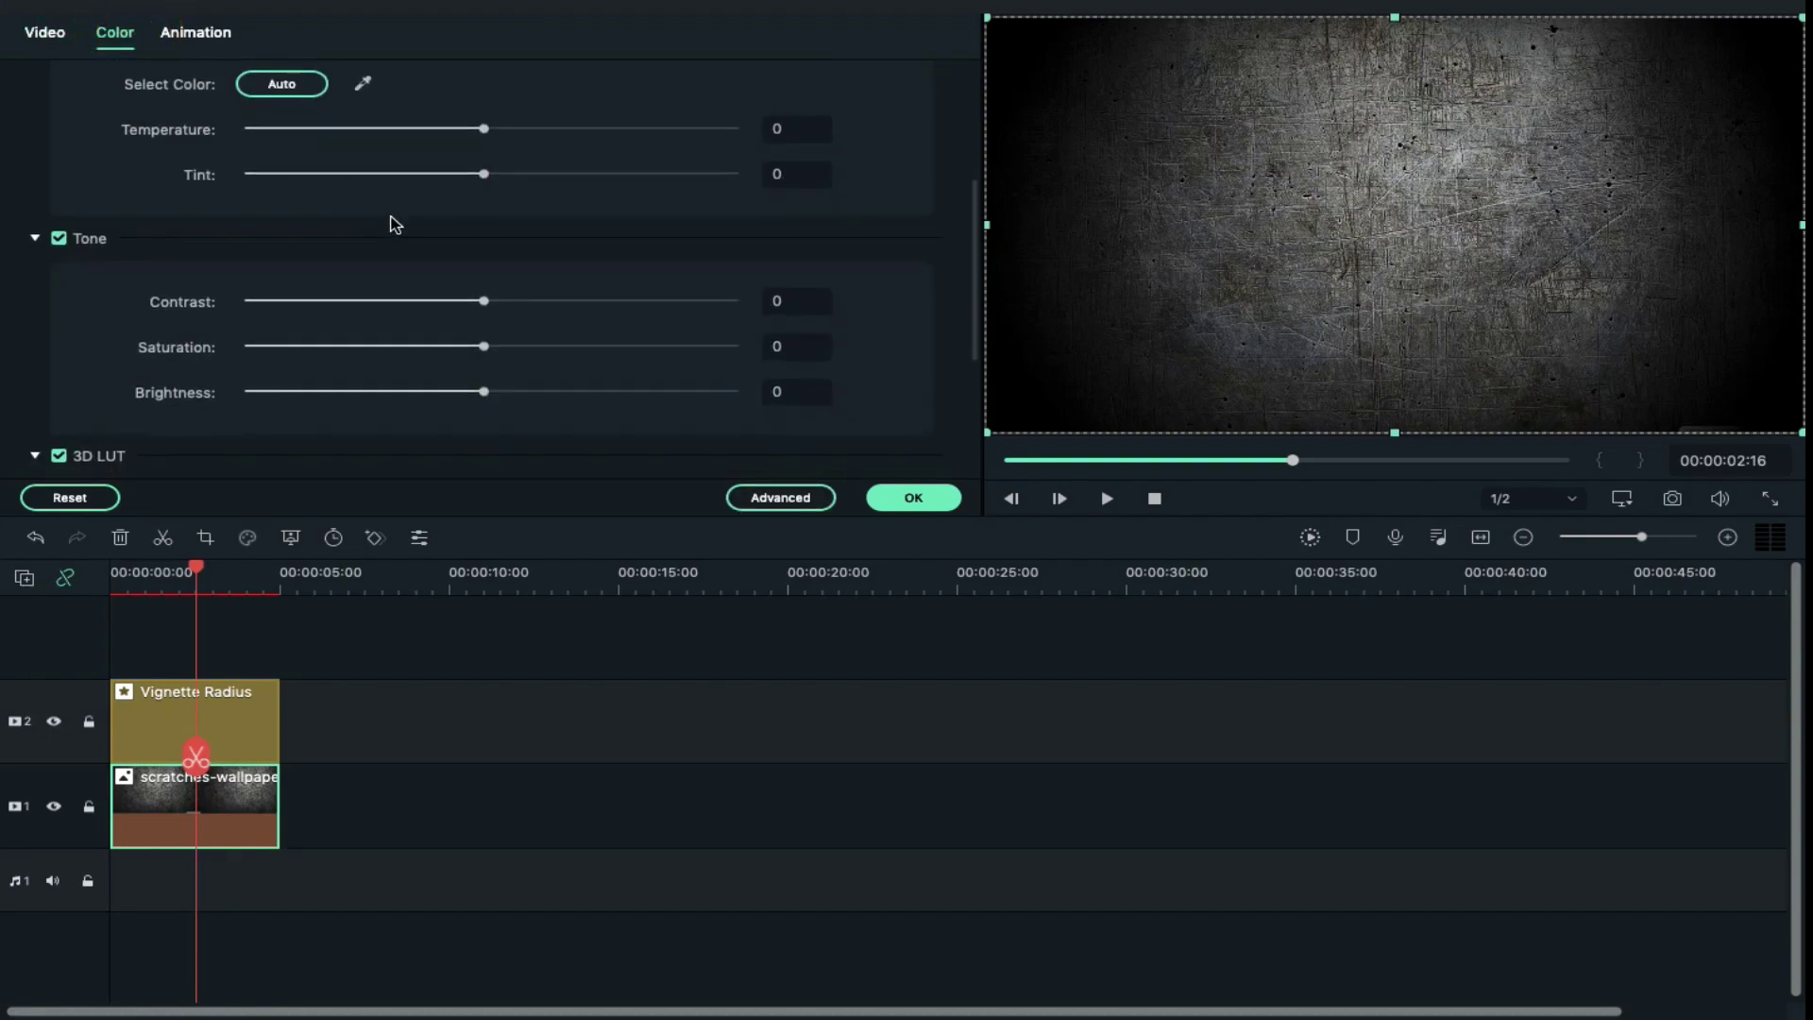
left_click(755, 498)
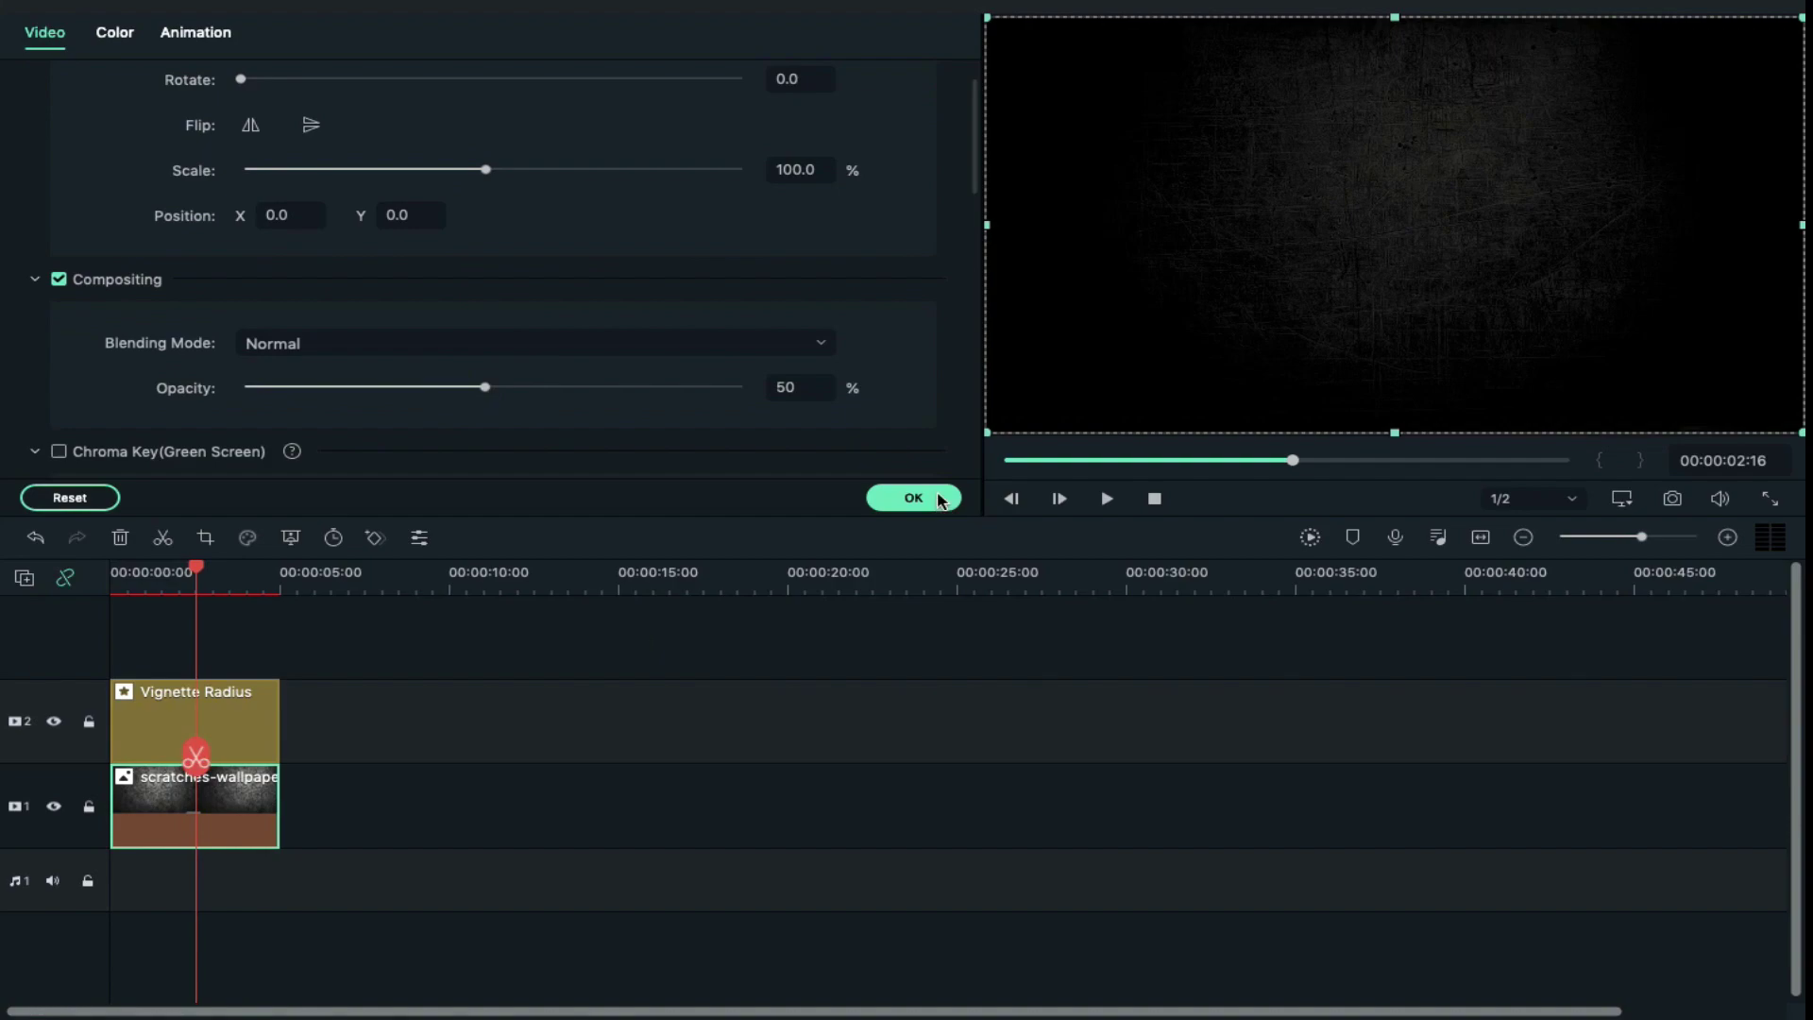
left_click(913, 497)
Add the Flare 2 clip at the start of track 3 and set its blending mode to Screen.
left_click(48, 40)
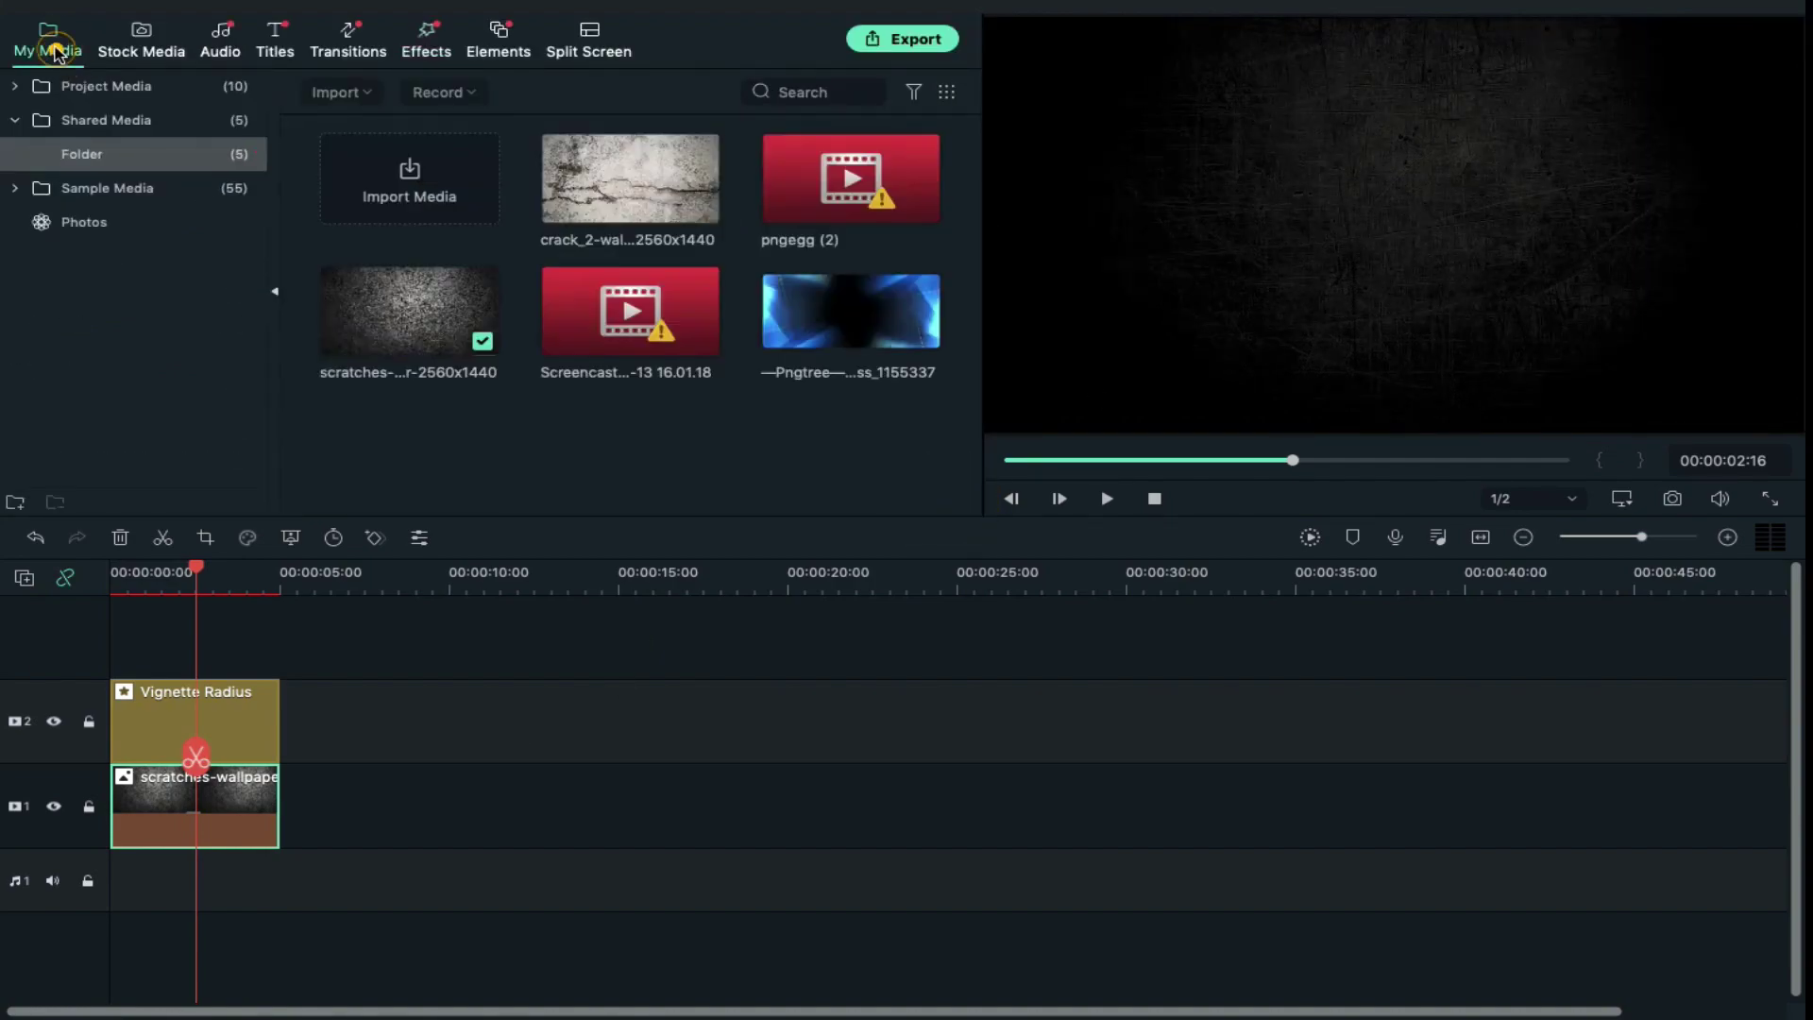
left_click(99, 93)
scroll(567, 437, "down", 1)
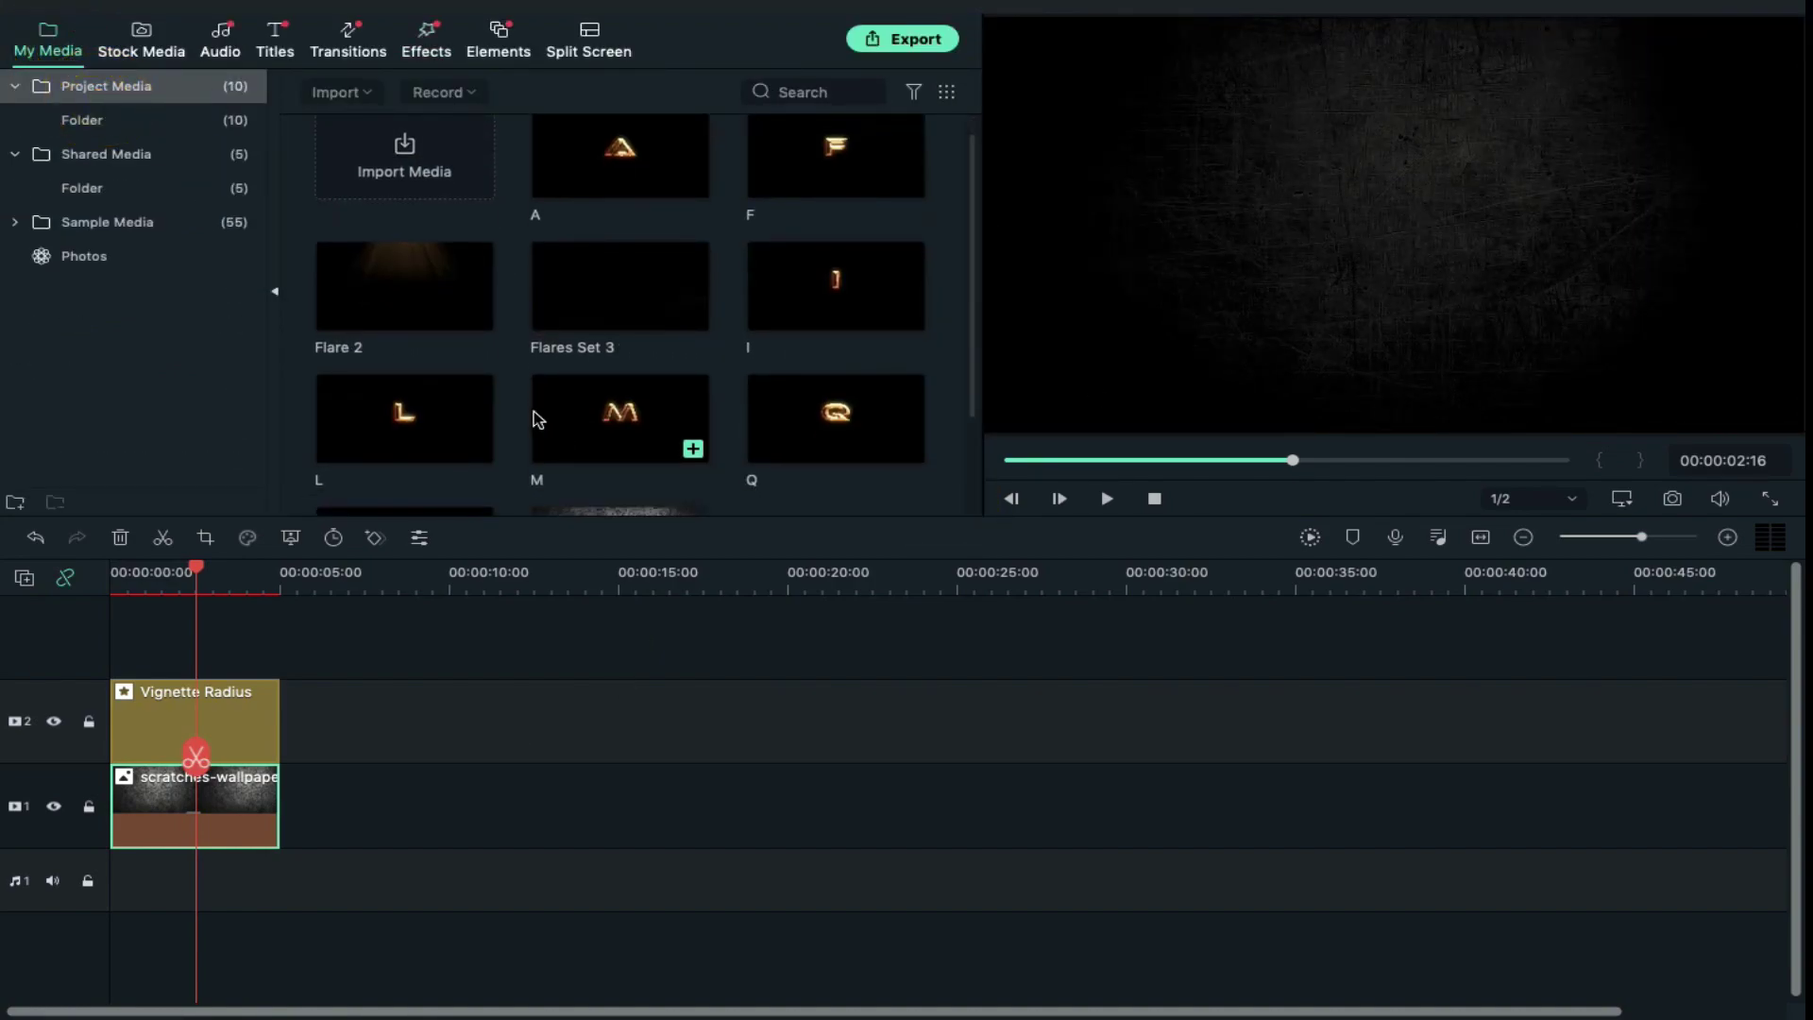
left_click_drag(417, 276, 121, 646)
double_click(227, 661)
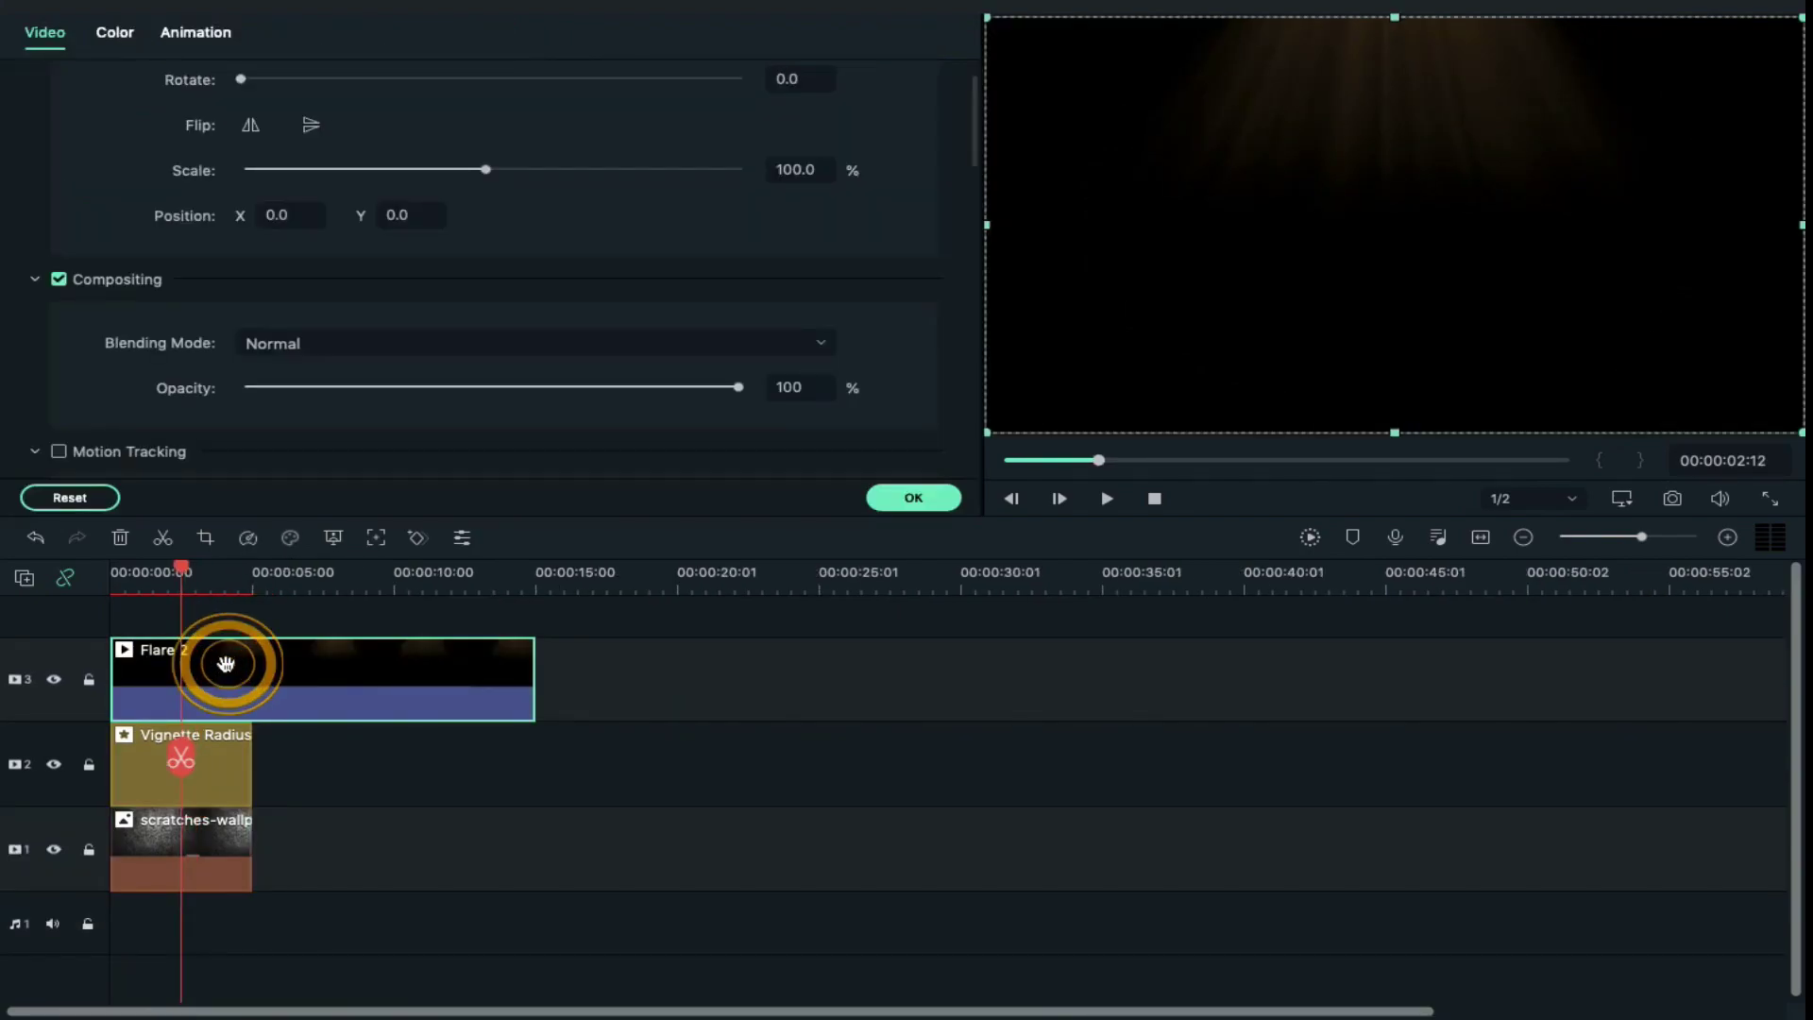
left_click(335, 344)
left_click(330, 489)
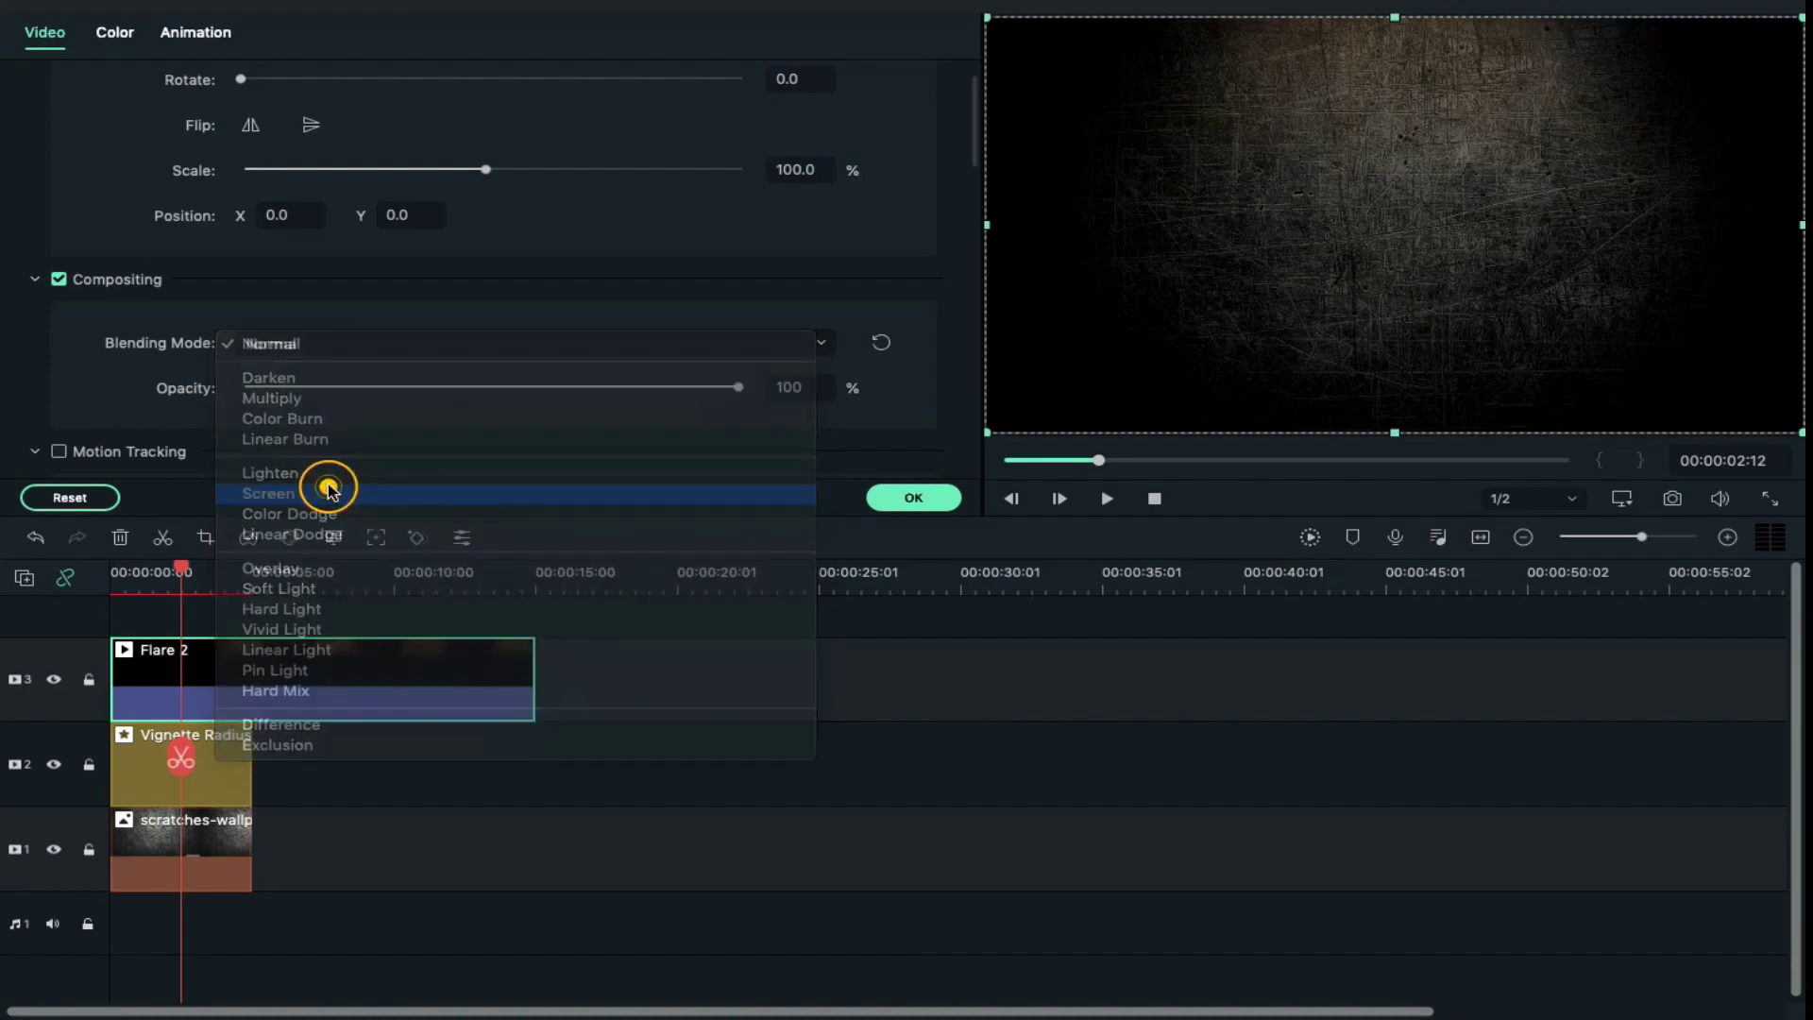
left_click(912, 500)
Add the Flares Set 3 clip at the start of track 4 and set its blending mode to Screen.
scroll(741, 376, "down", 3)
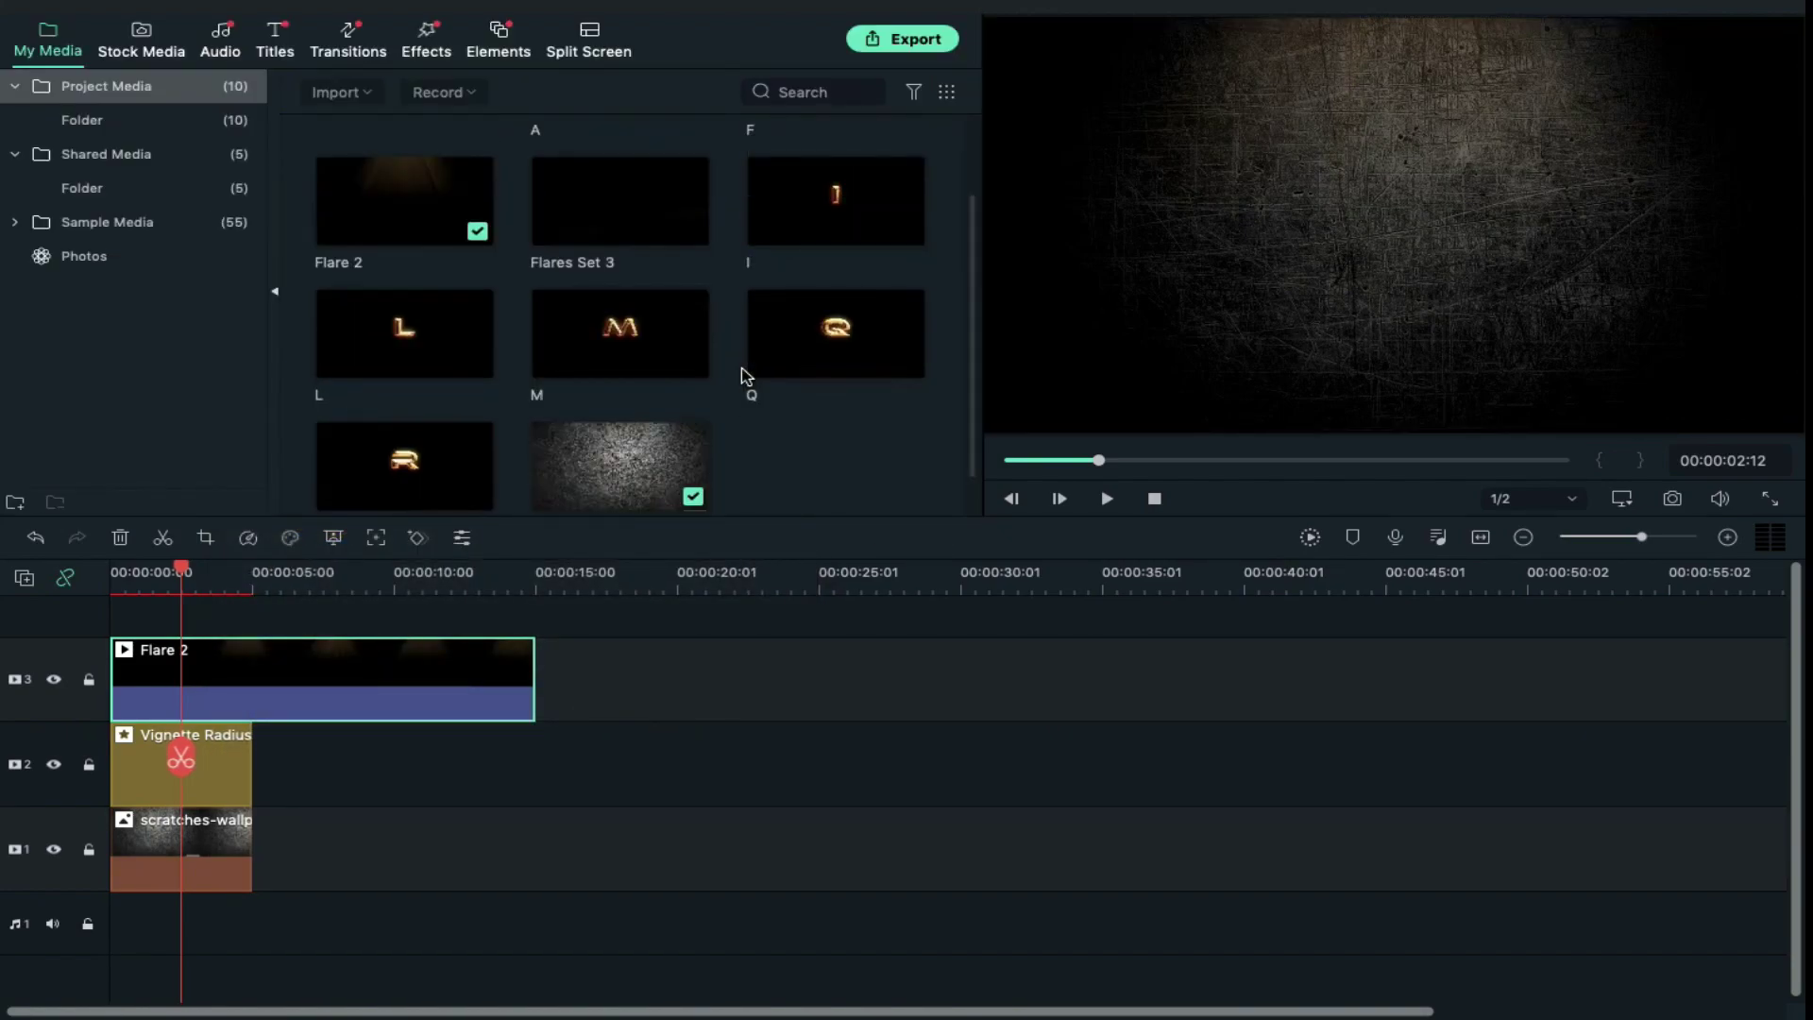
scroll(661, 312, "up", 1)
left_click_drag(624, 283, 142, 623)
double_click(225, 642)
left_click(355, 344)
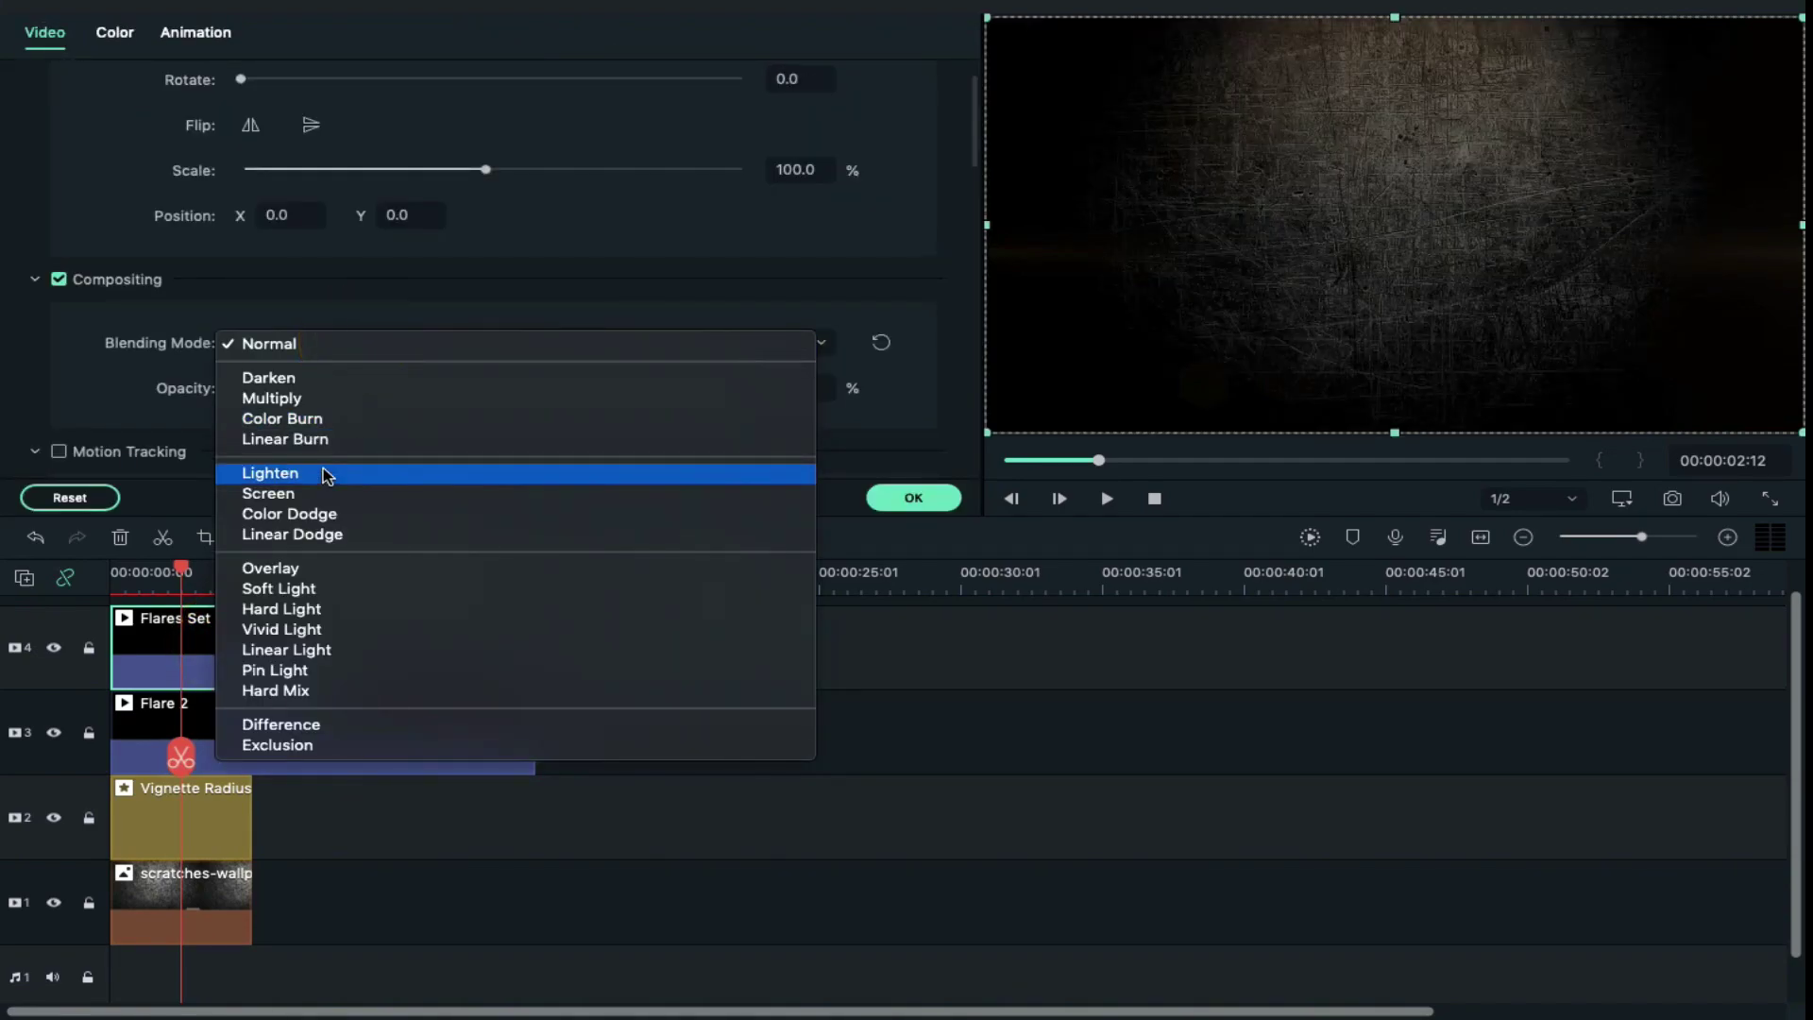
left_click(437, 490)
scroll(566, 623, "up", 1)
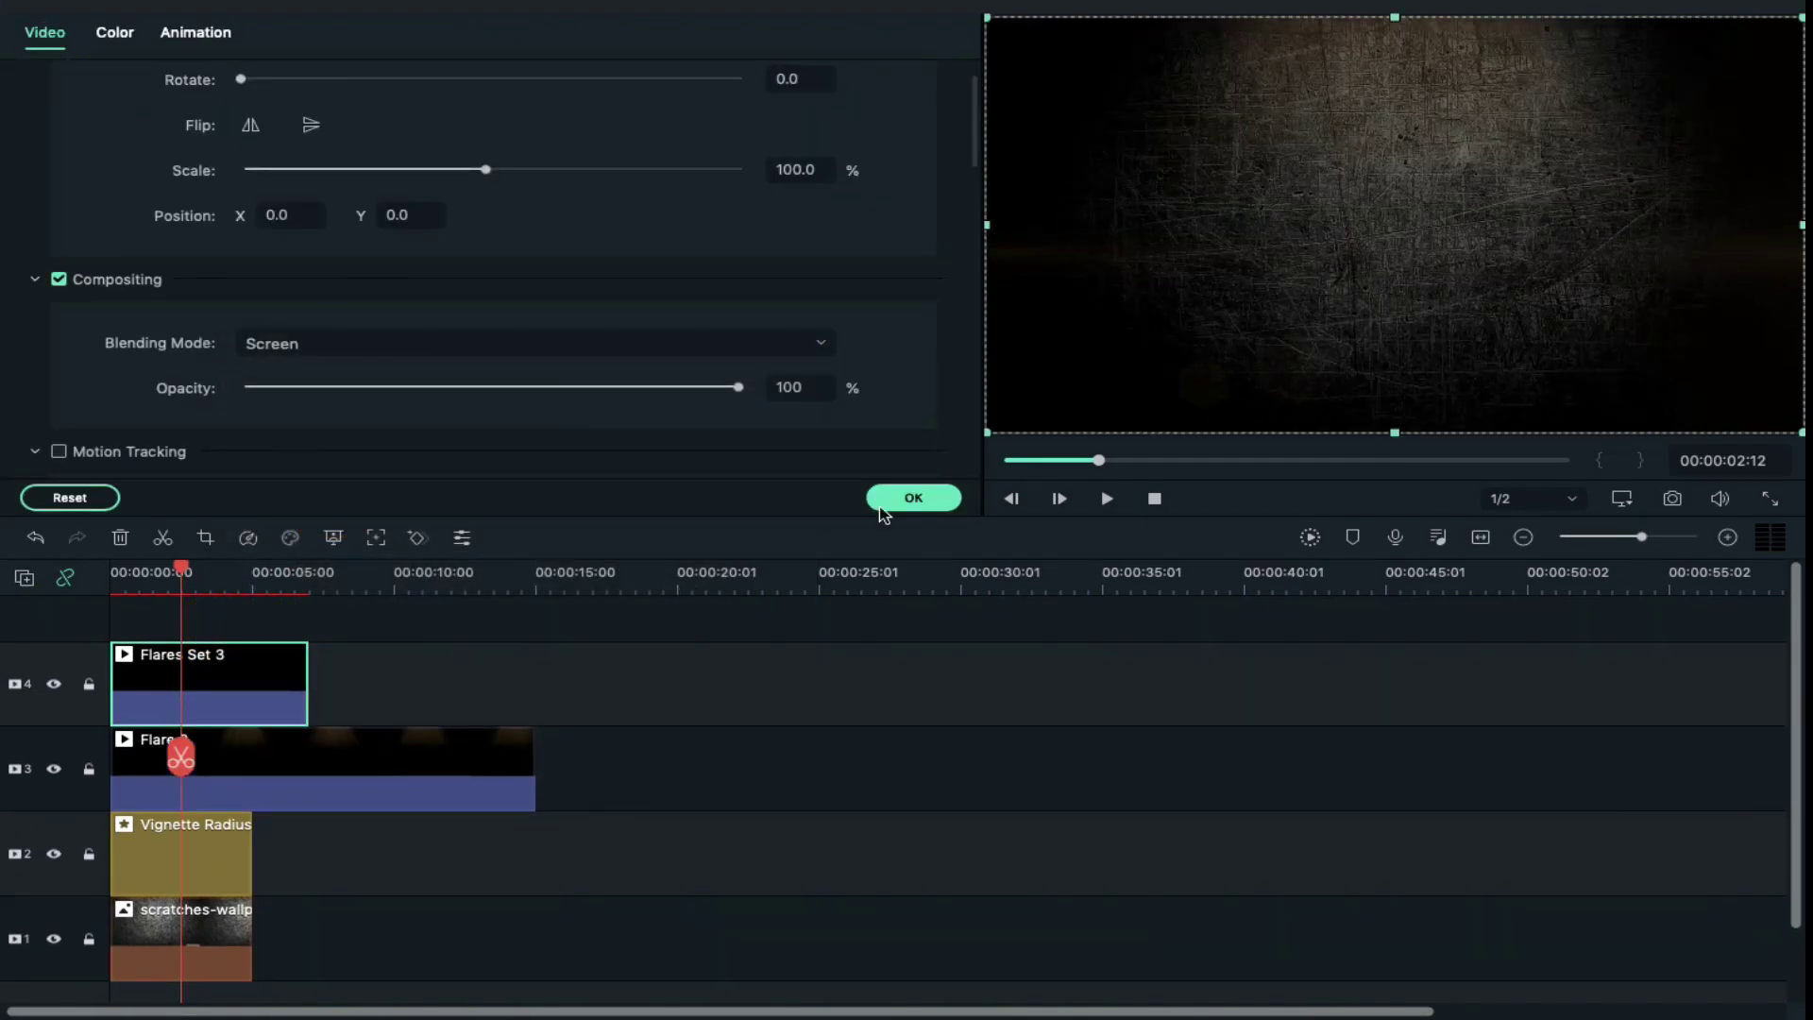
left_click(913, 497)
Add the 200404-FireBokeh01 clip at the start of track 5 and set its opacity to 30%.
left_click(660, 183)
left_click_drag(660, 182, 158, 625)
double_click(226, 661)
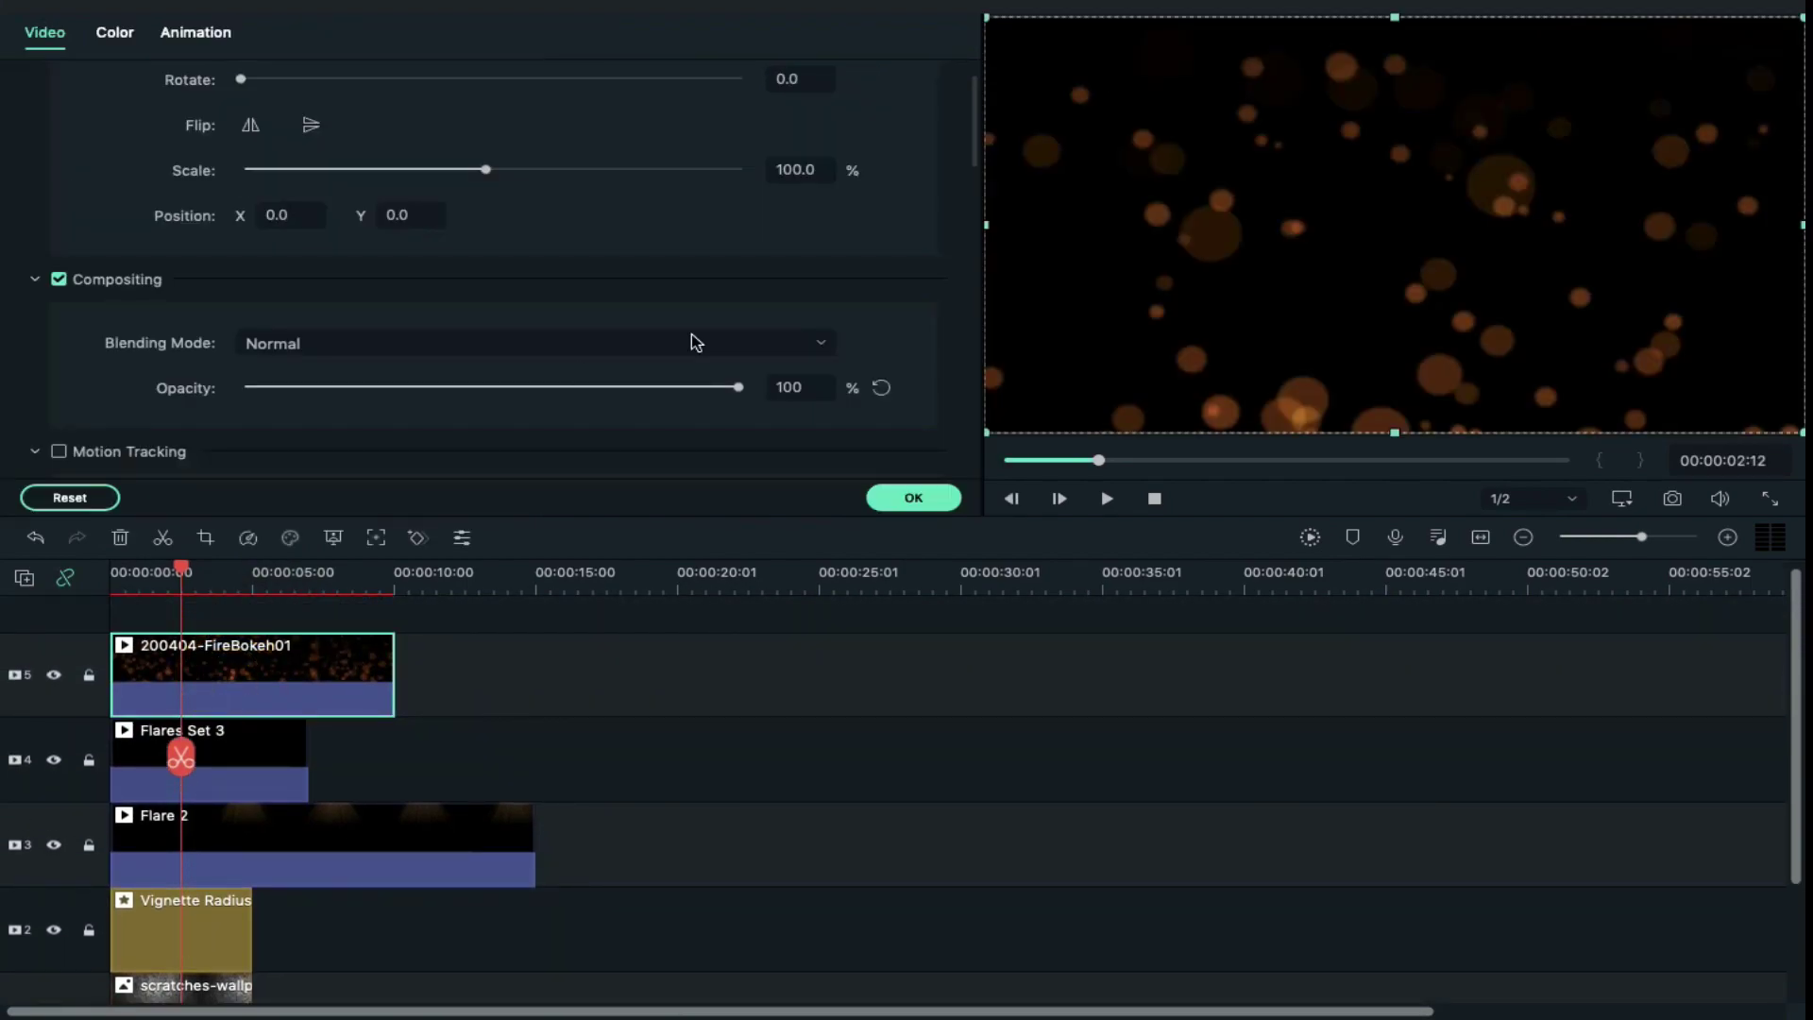
left_click(491, 387)
left_click_drag(447, 391, 404, 393)
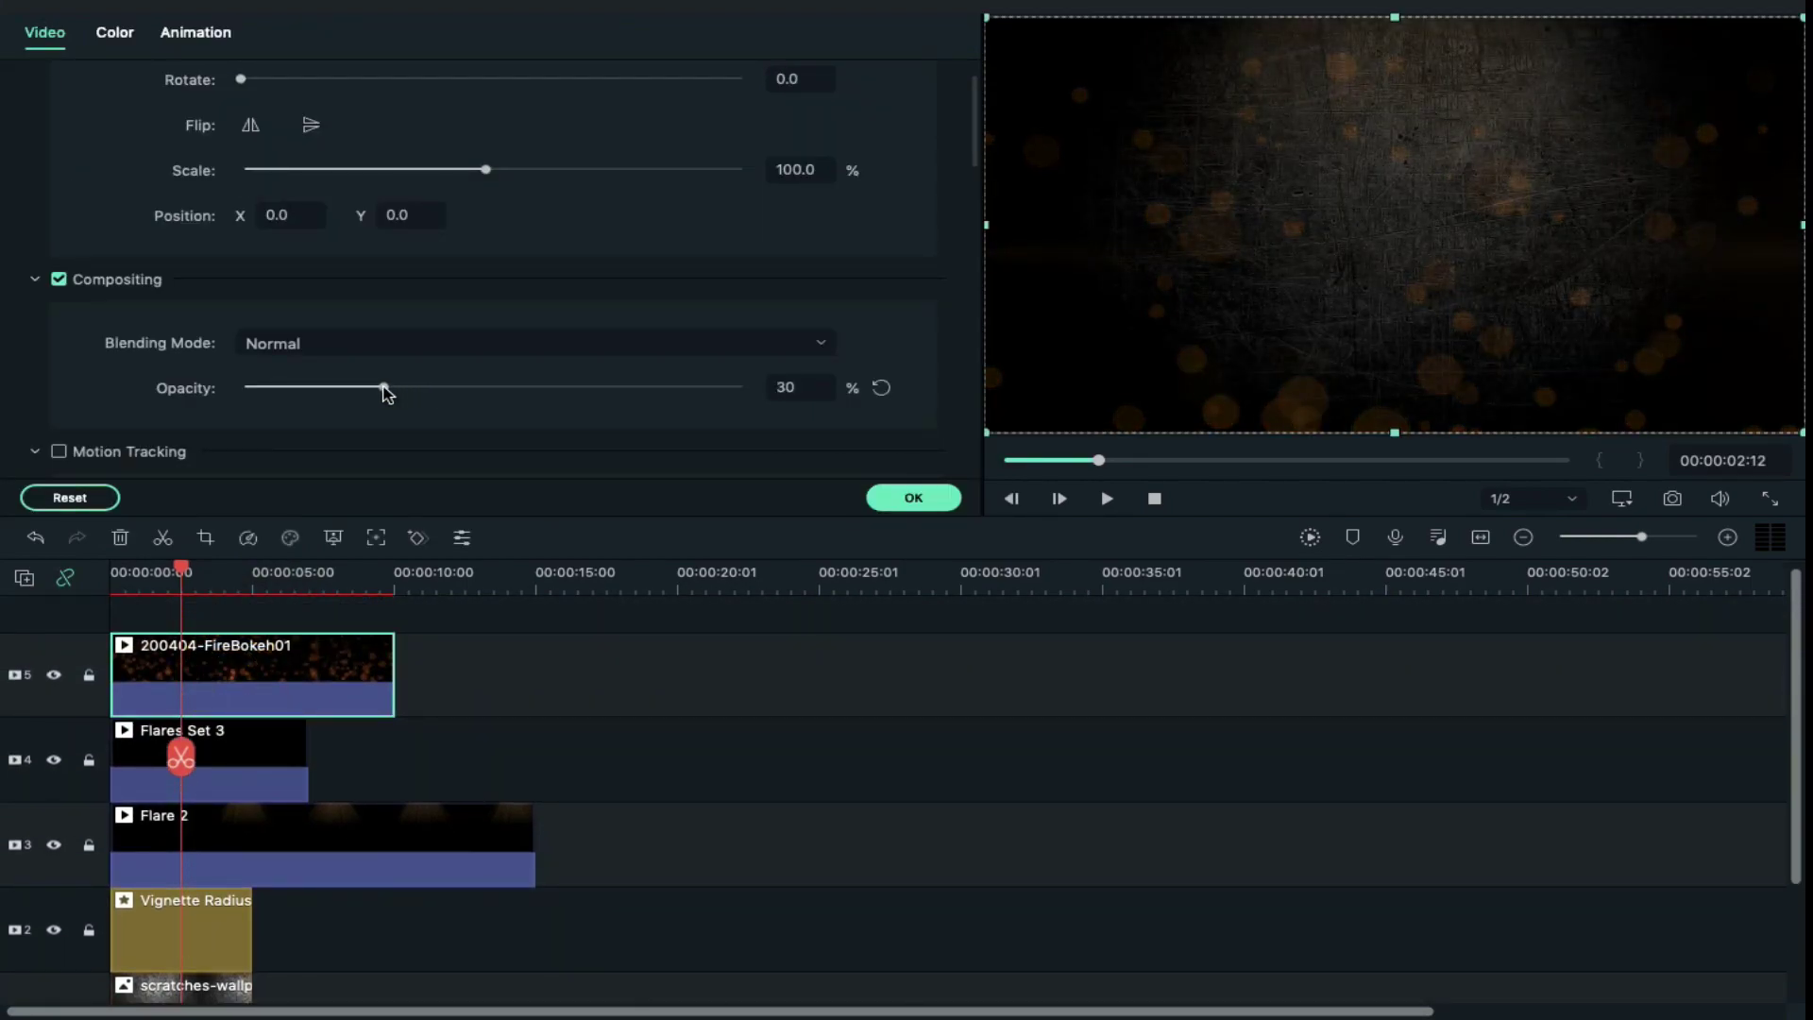
Slow the 200404-FireBokeh01 clip to 0.50x speed and close its settings.
left_click(247, 537)
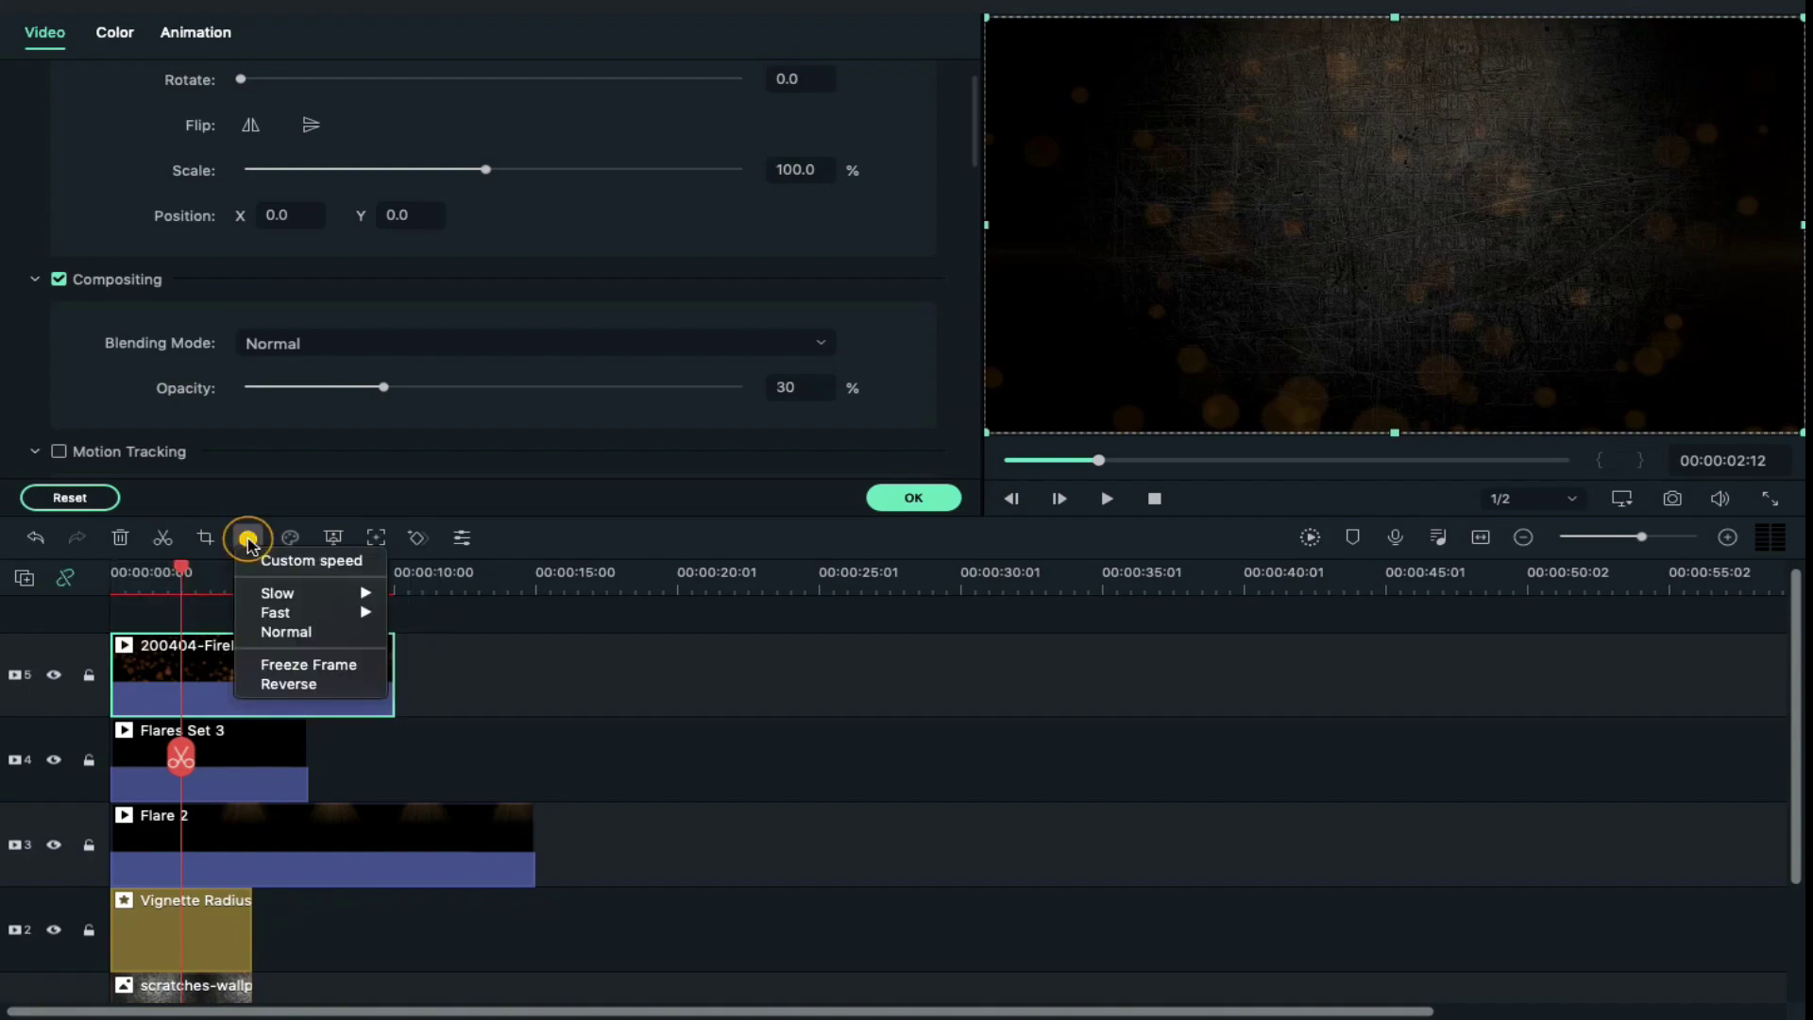
left_click(449, 597)
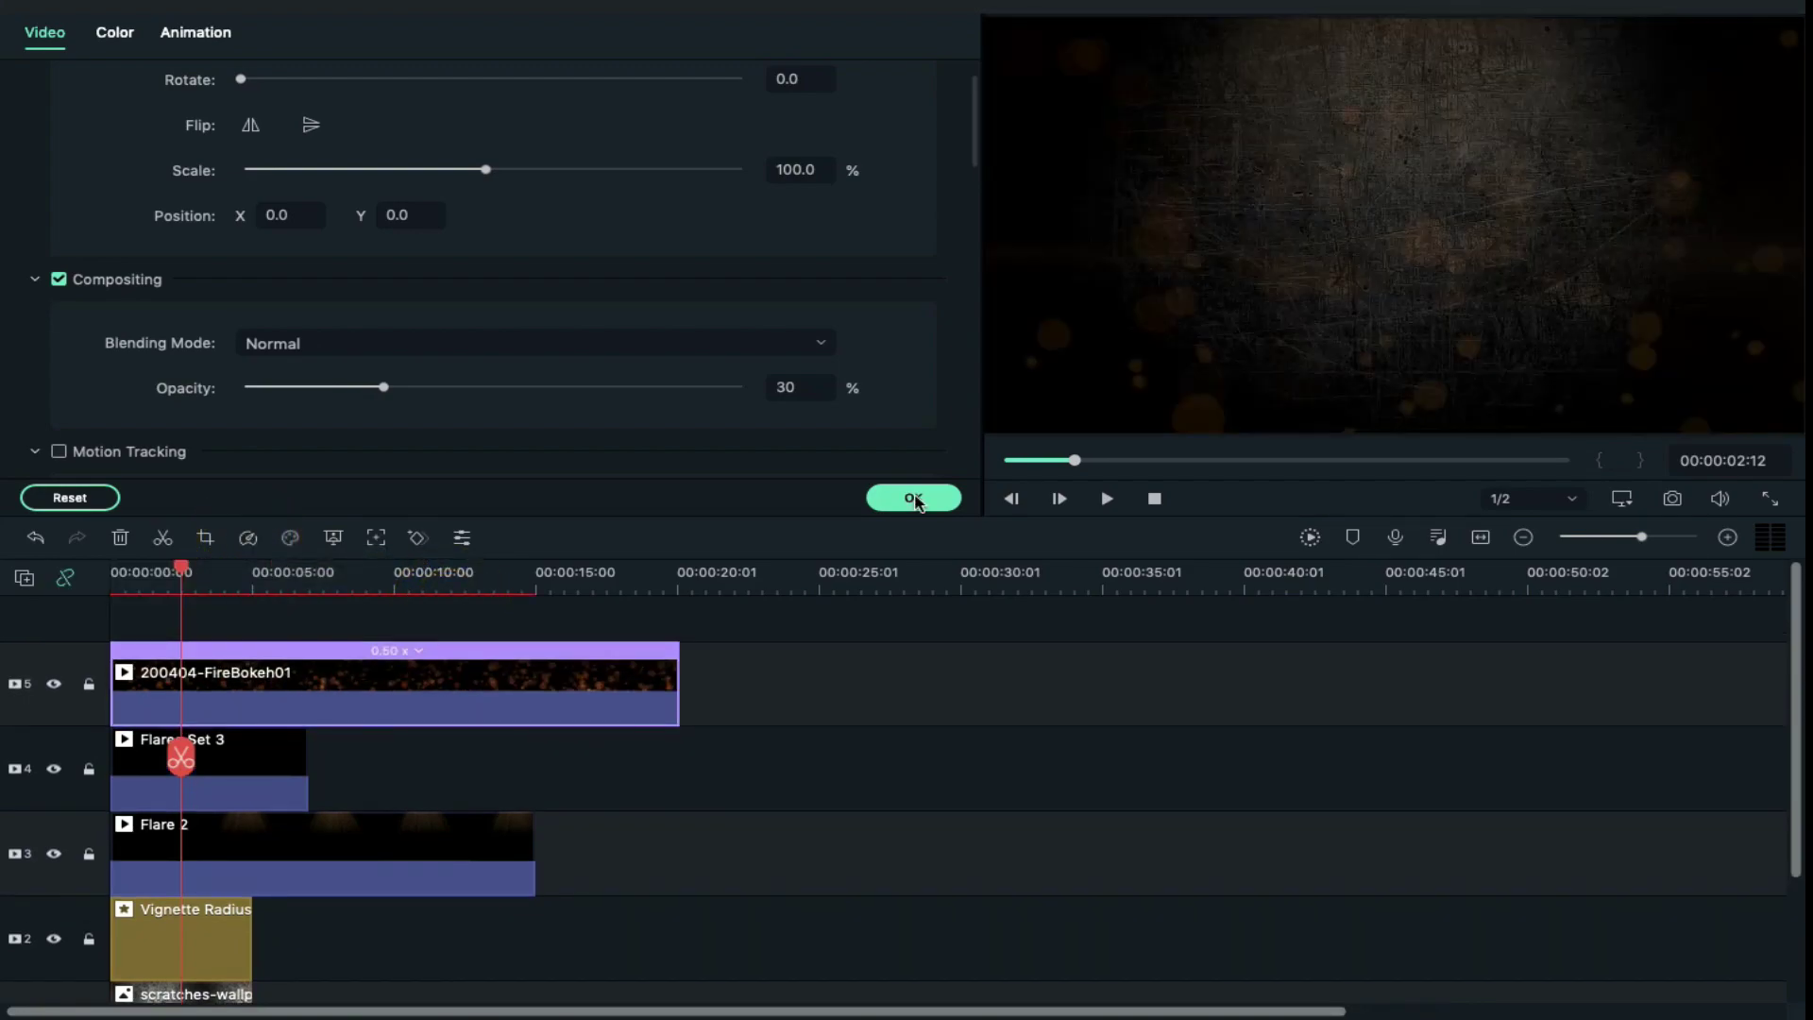
left_click(913, 498)
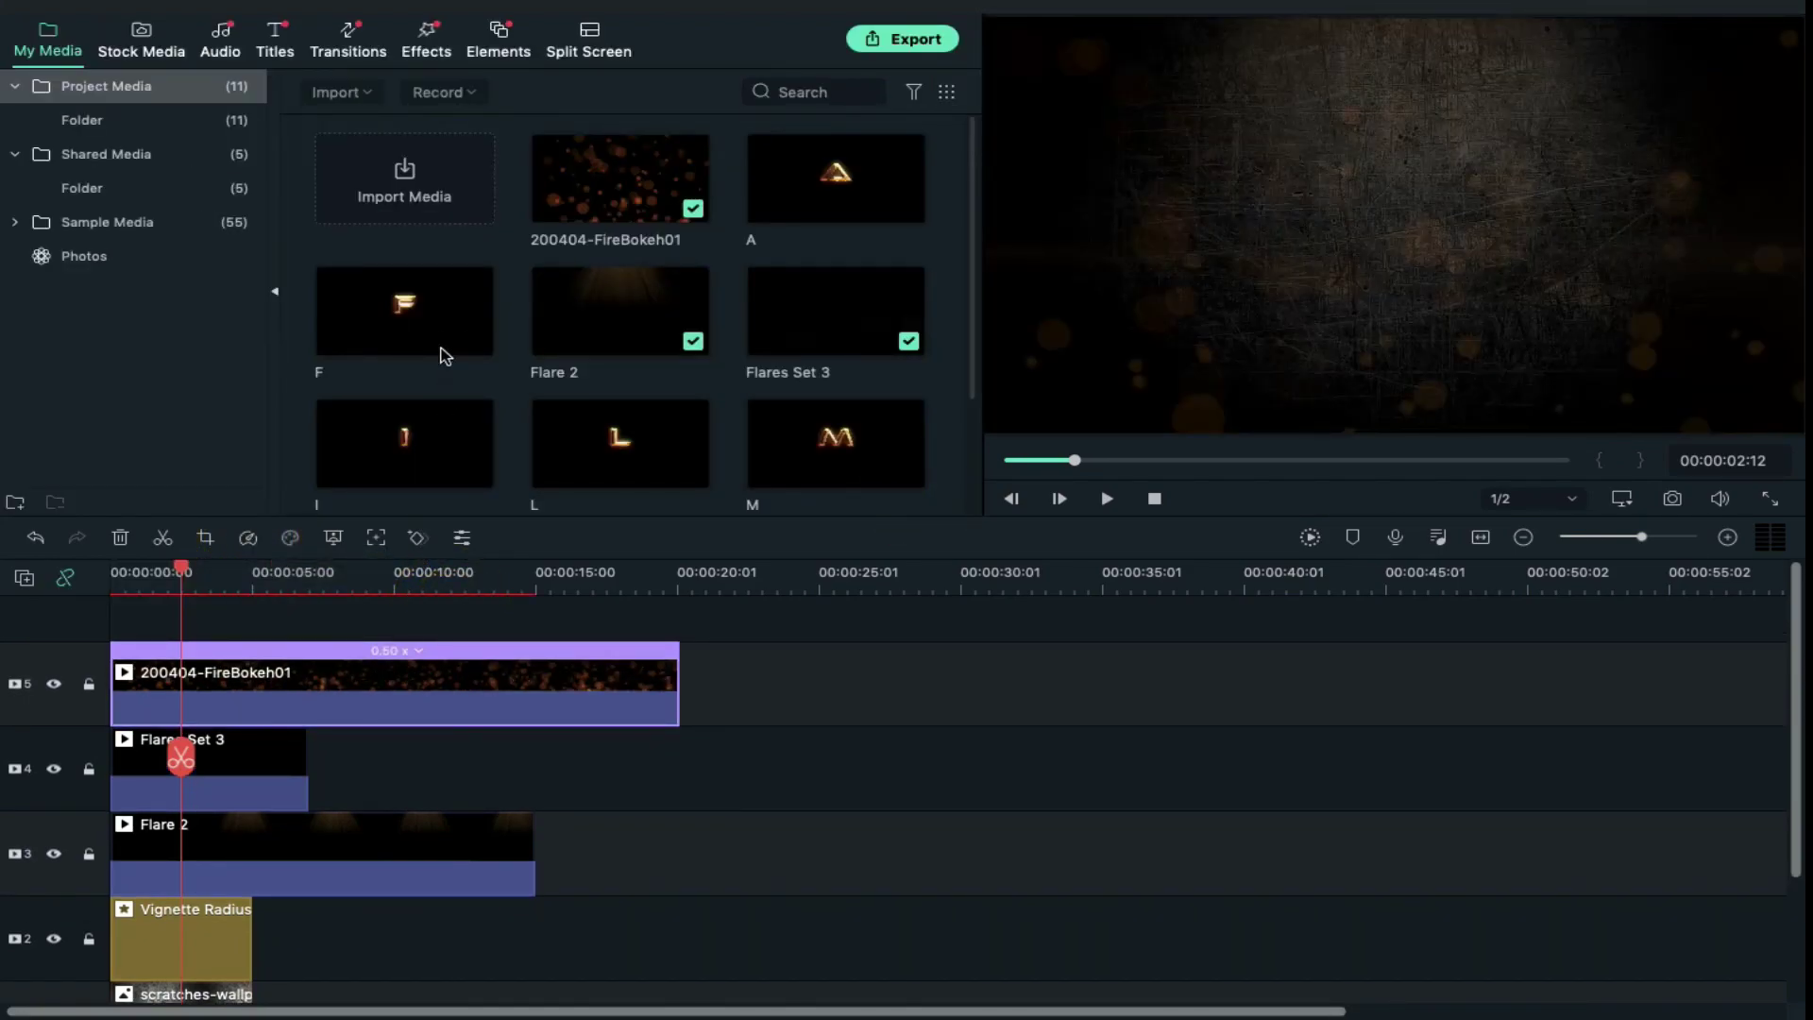
Place the F clip at the start of track 6 and shift Flares Set 3 about one second along its track.
left_click_drag(404, 314, 132, 623)
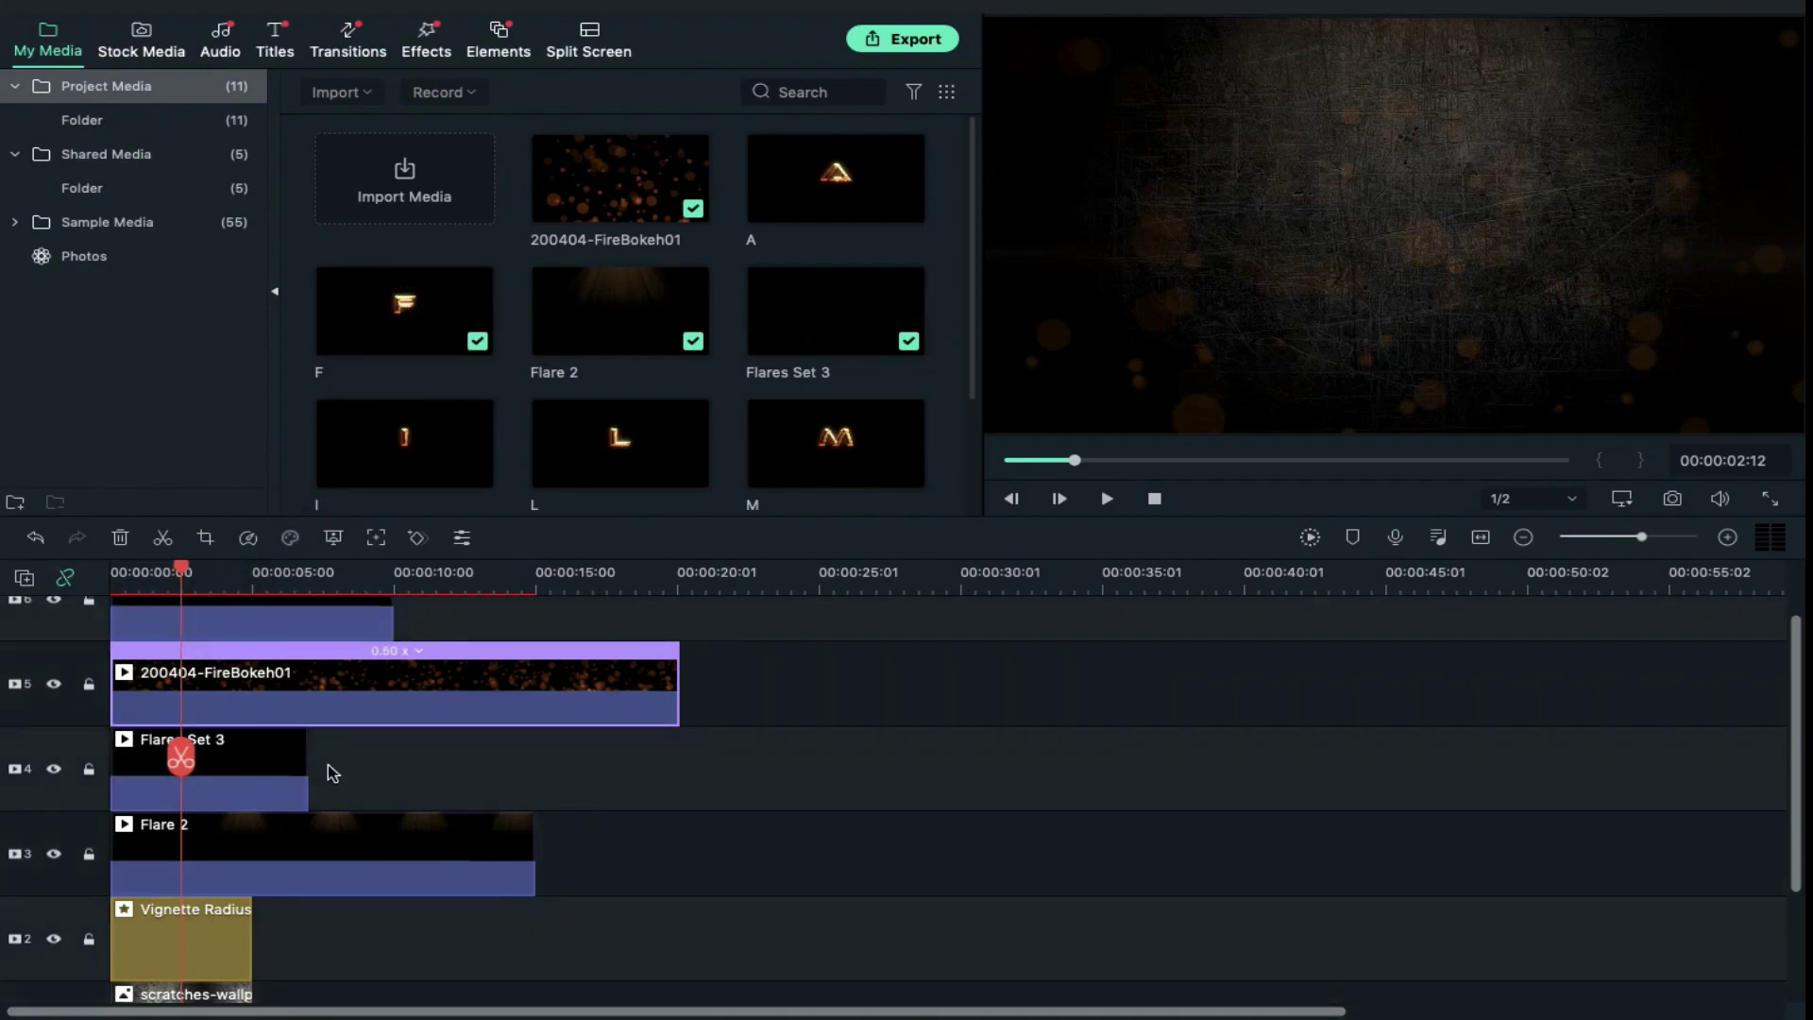
left_click_drag(264, 754, 308, 757)
Trim the FireBokeh01 and Flare 2 clips and extend the Vignette Radius and wallpaper clips to end together with the F clip.
left_click_drag(678, 668, 393, 666)
left_click_drag(531, 843, 393, 850)
left_click_drag(250, 923, 392, 923)
scroll(393, 924, "down", 1)
left_click_drag(251, 963, 392, 949)
left_click_drag(263, 763, 251, 619)
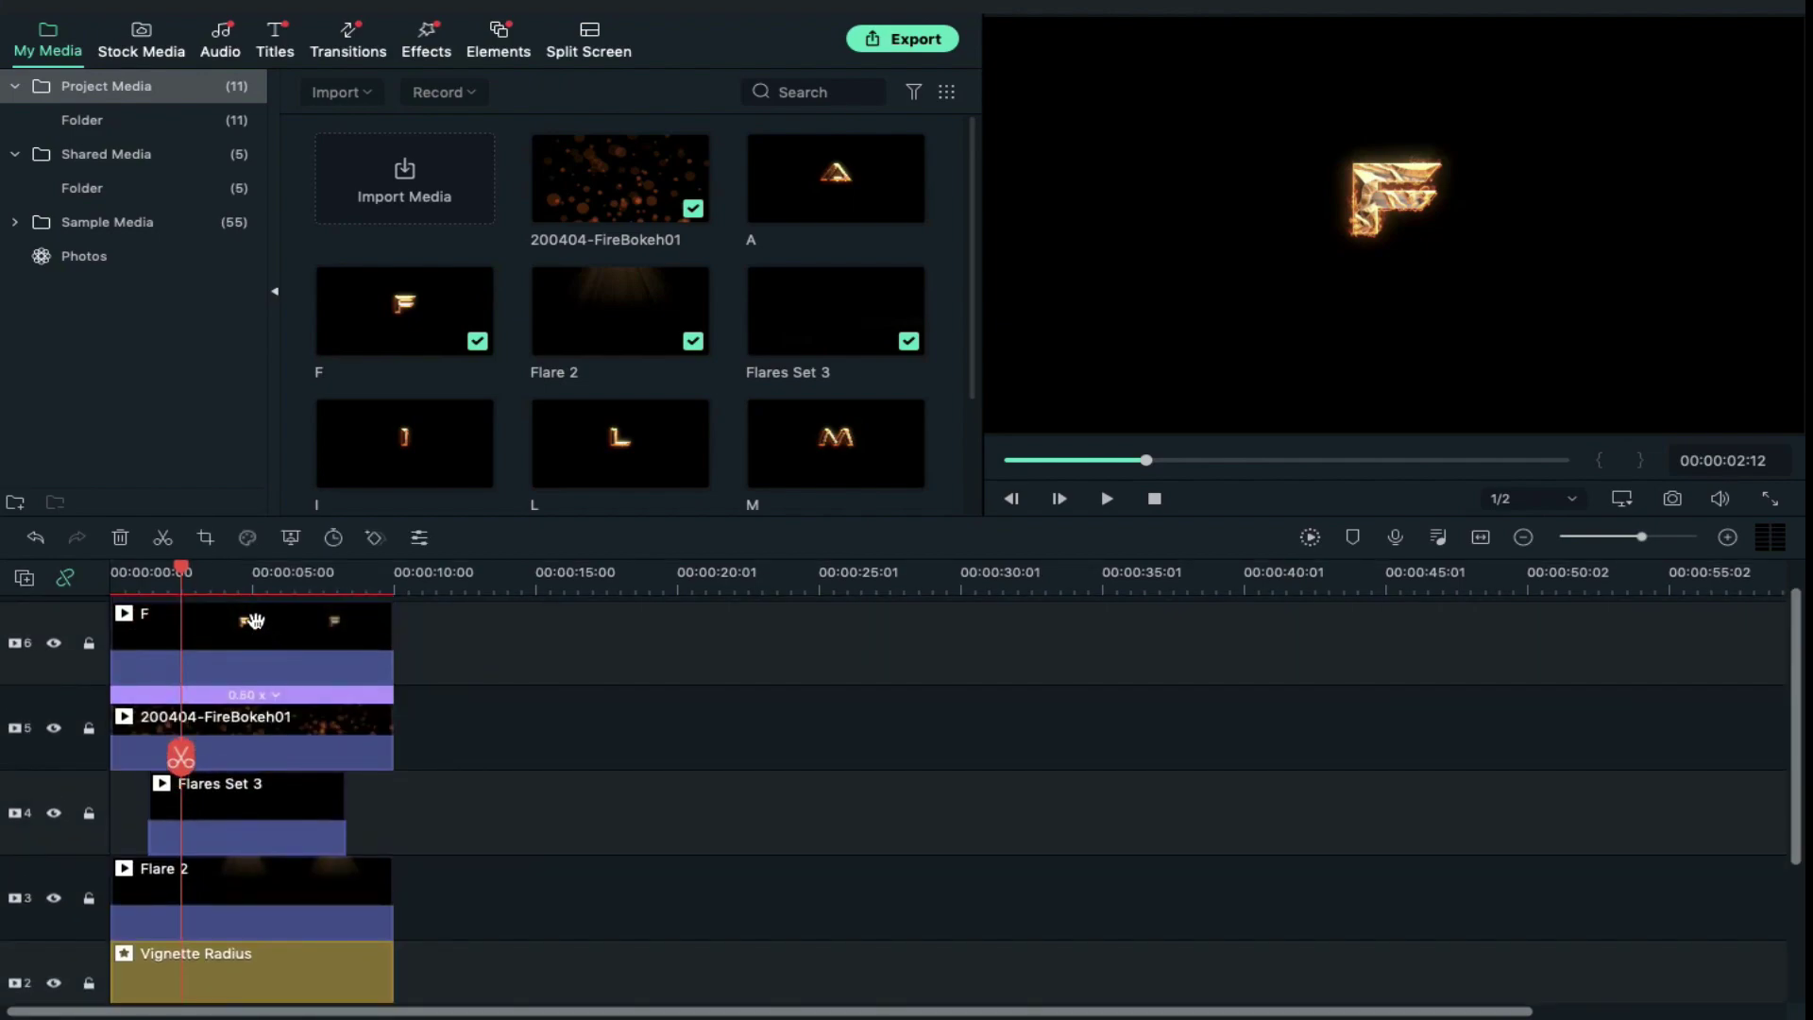
Set the blending mode of the F clip to Screen.
double_click(255, 620)
left_click(437, 351)
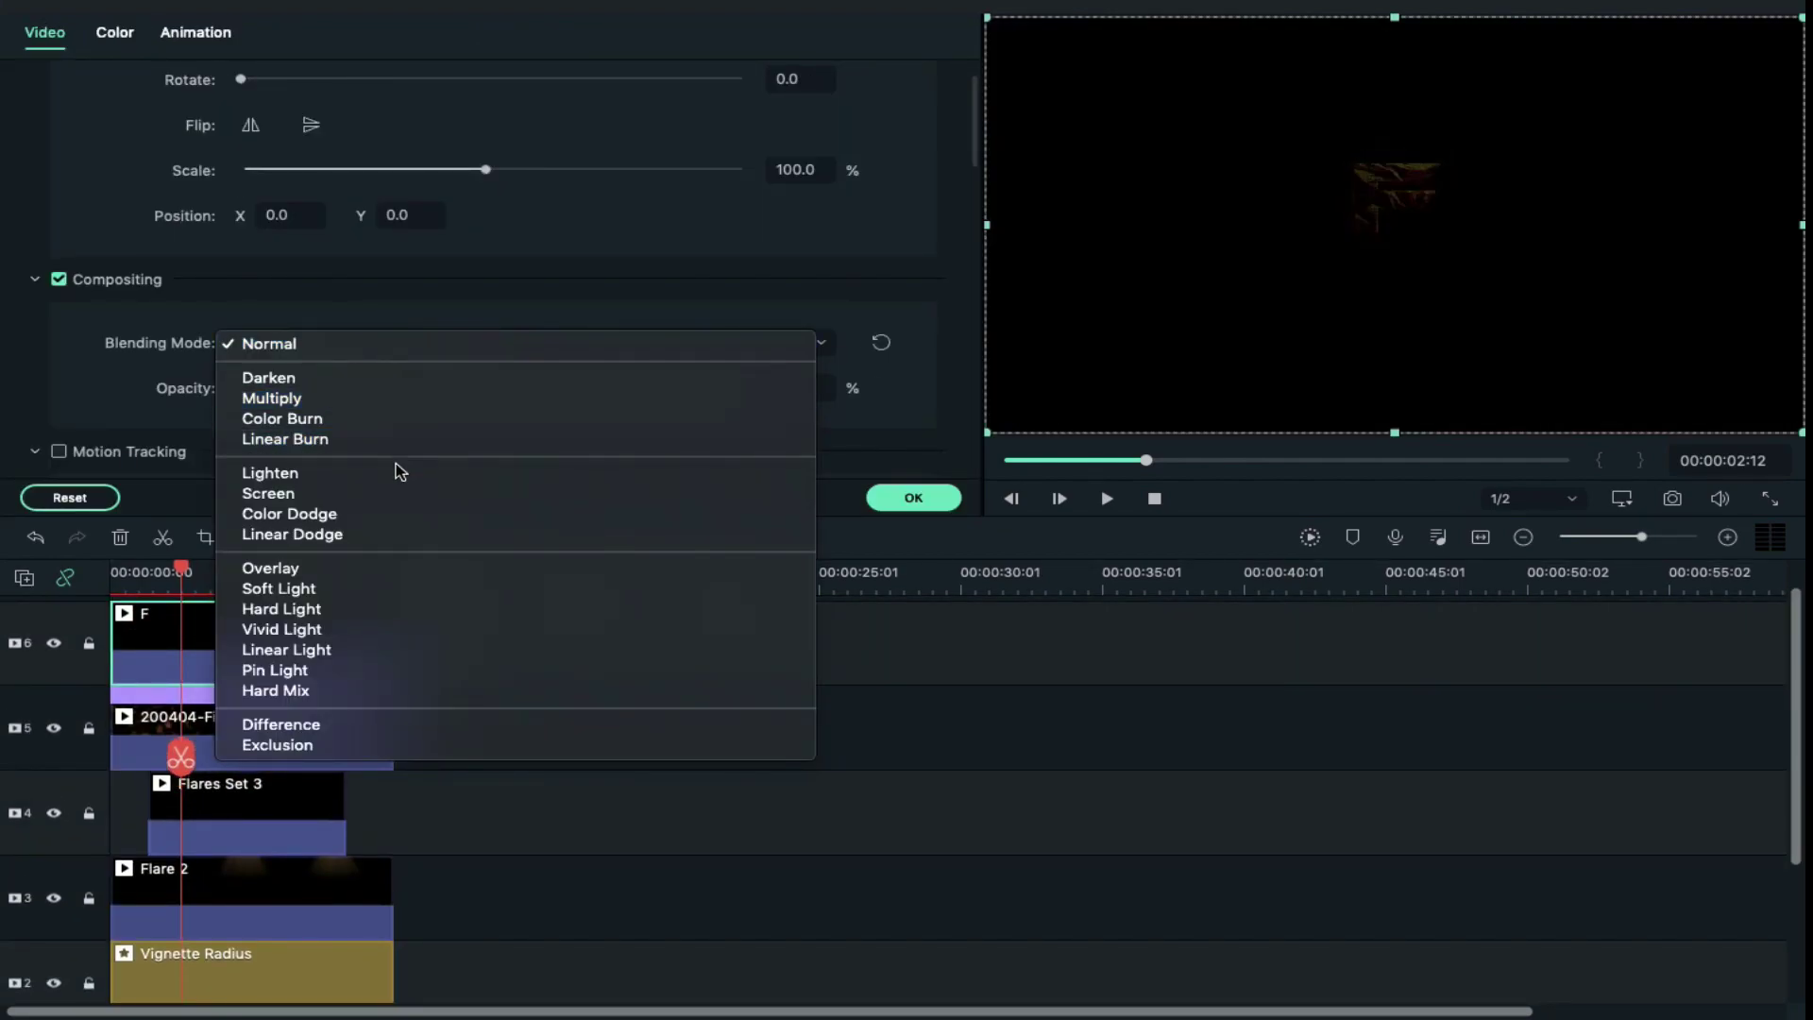
left_click(397, 495)
scroll(255, 680, "up", 1)
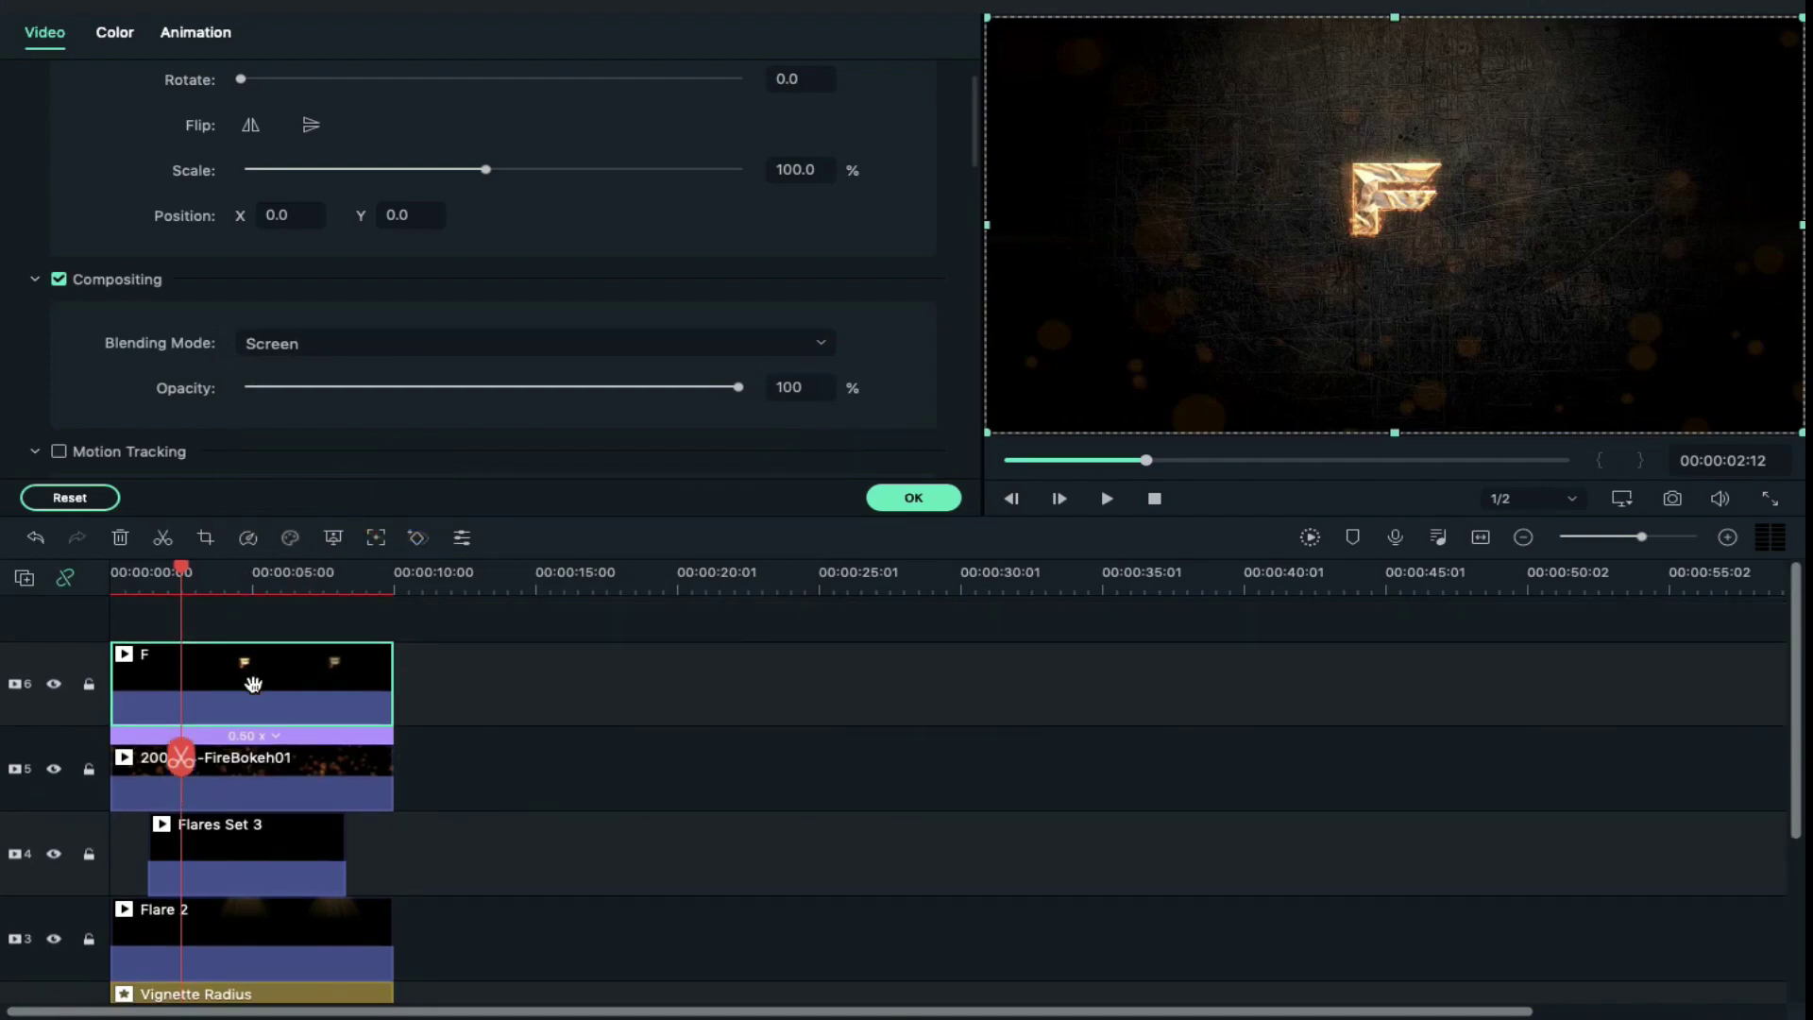
Scale the F clip to 80% and position it at X -585, Y -35.
left_click_drag(485, 169, 2, 220)
left_click(812, 168)
type("80")
key("Return")
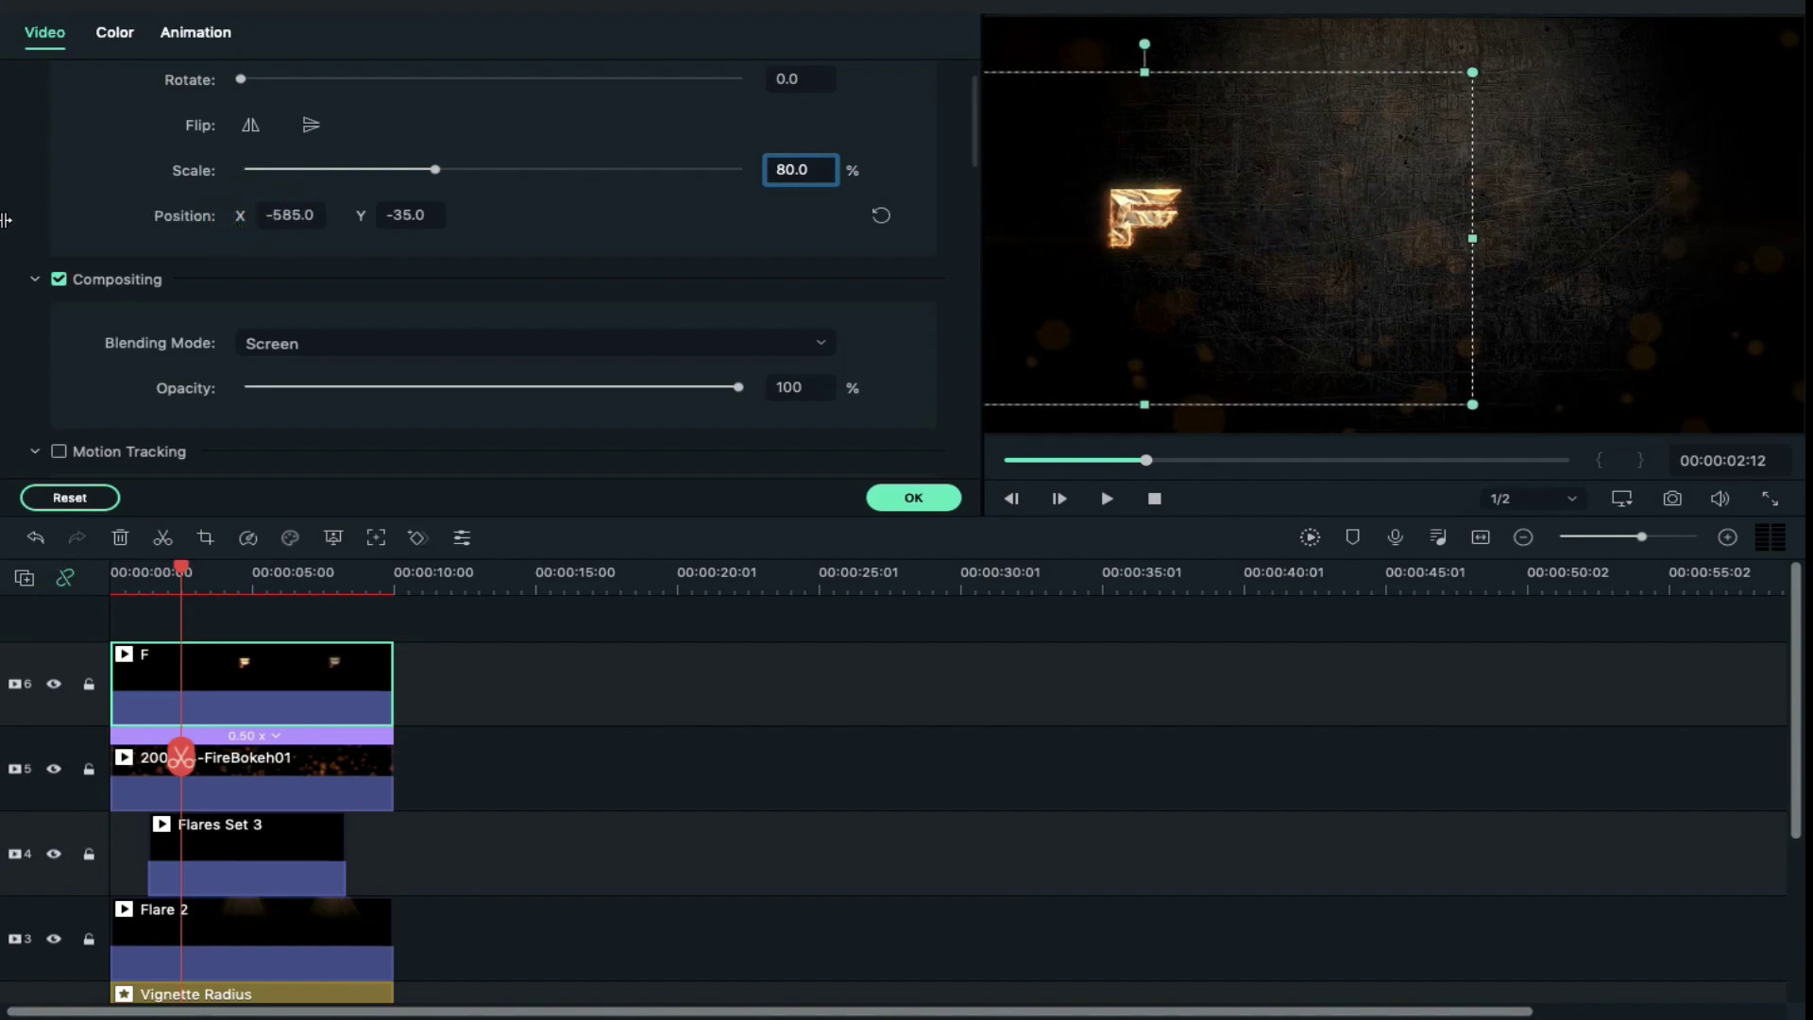
Copy the F clip's effects, add the I clip on track 7, and paste the effects onto it.
right_click(265, 667)
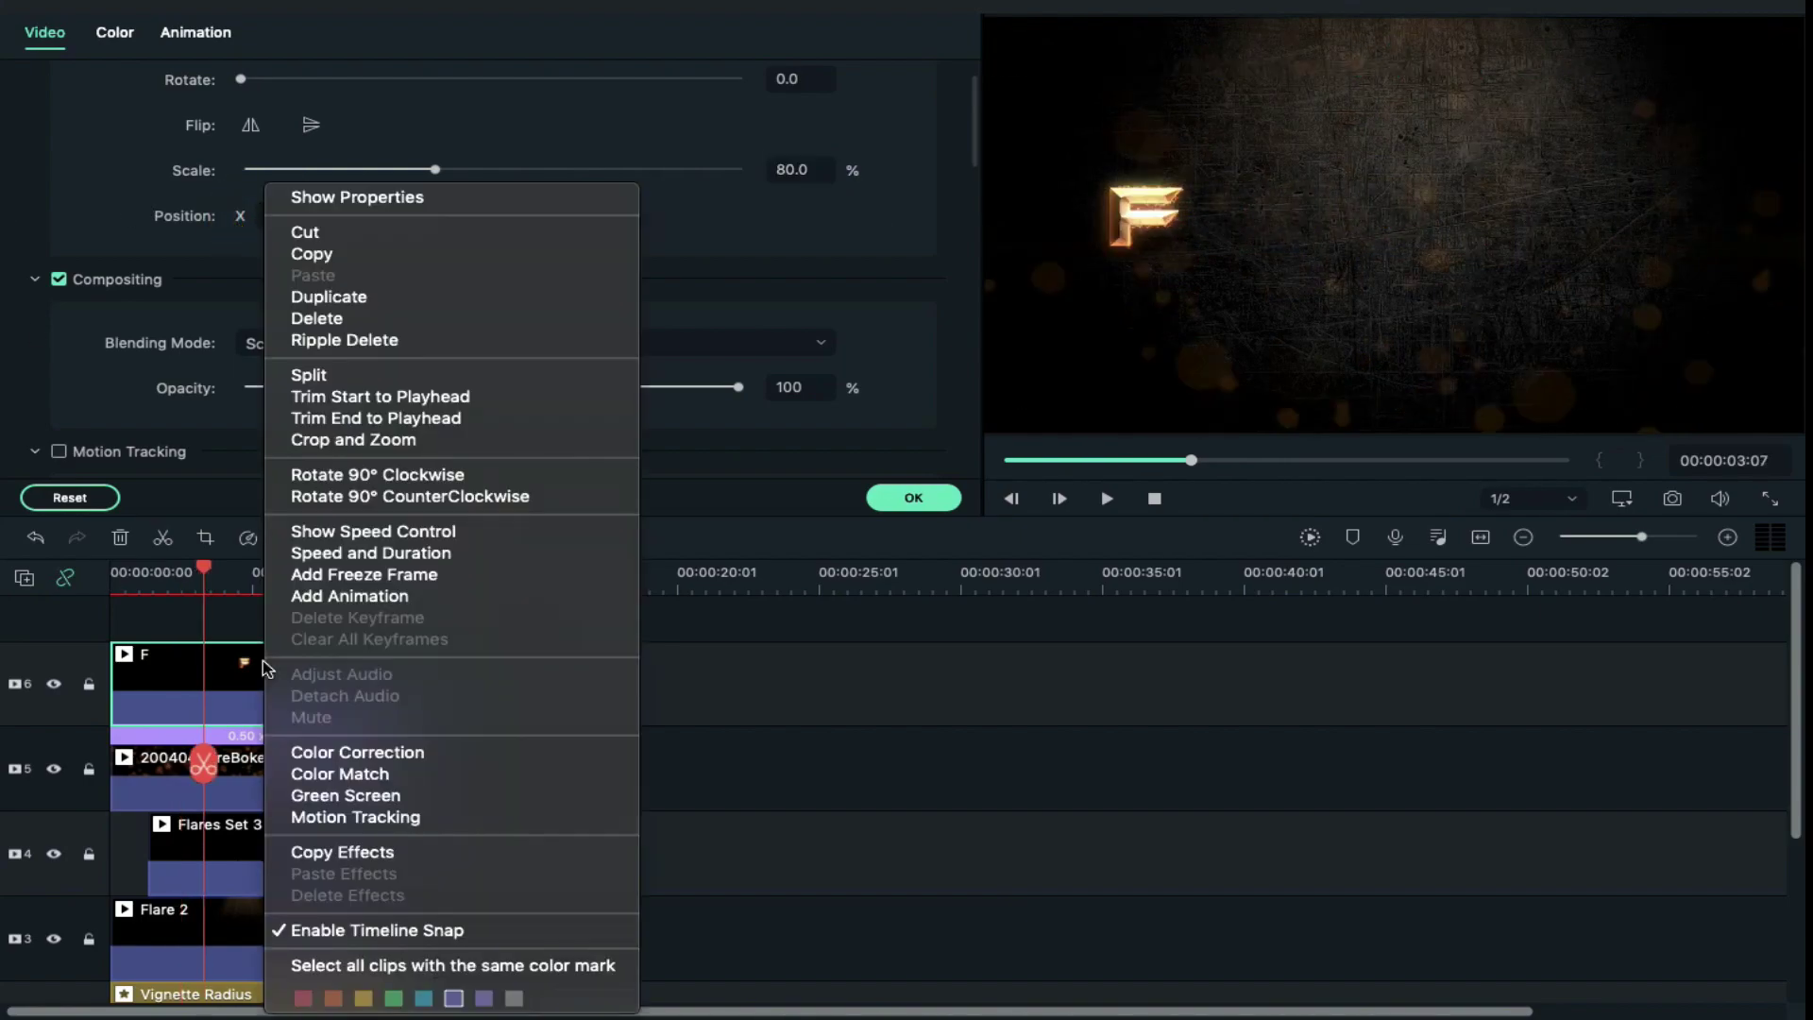
left_click(342, 850)
left_click(910, 497)
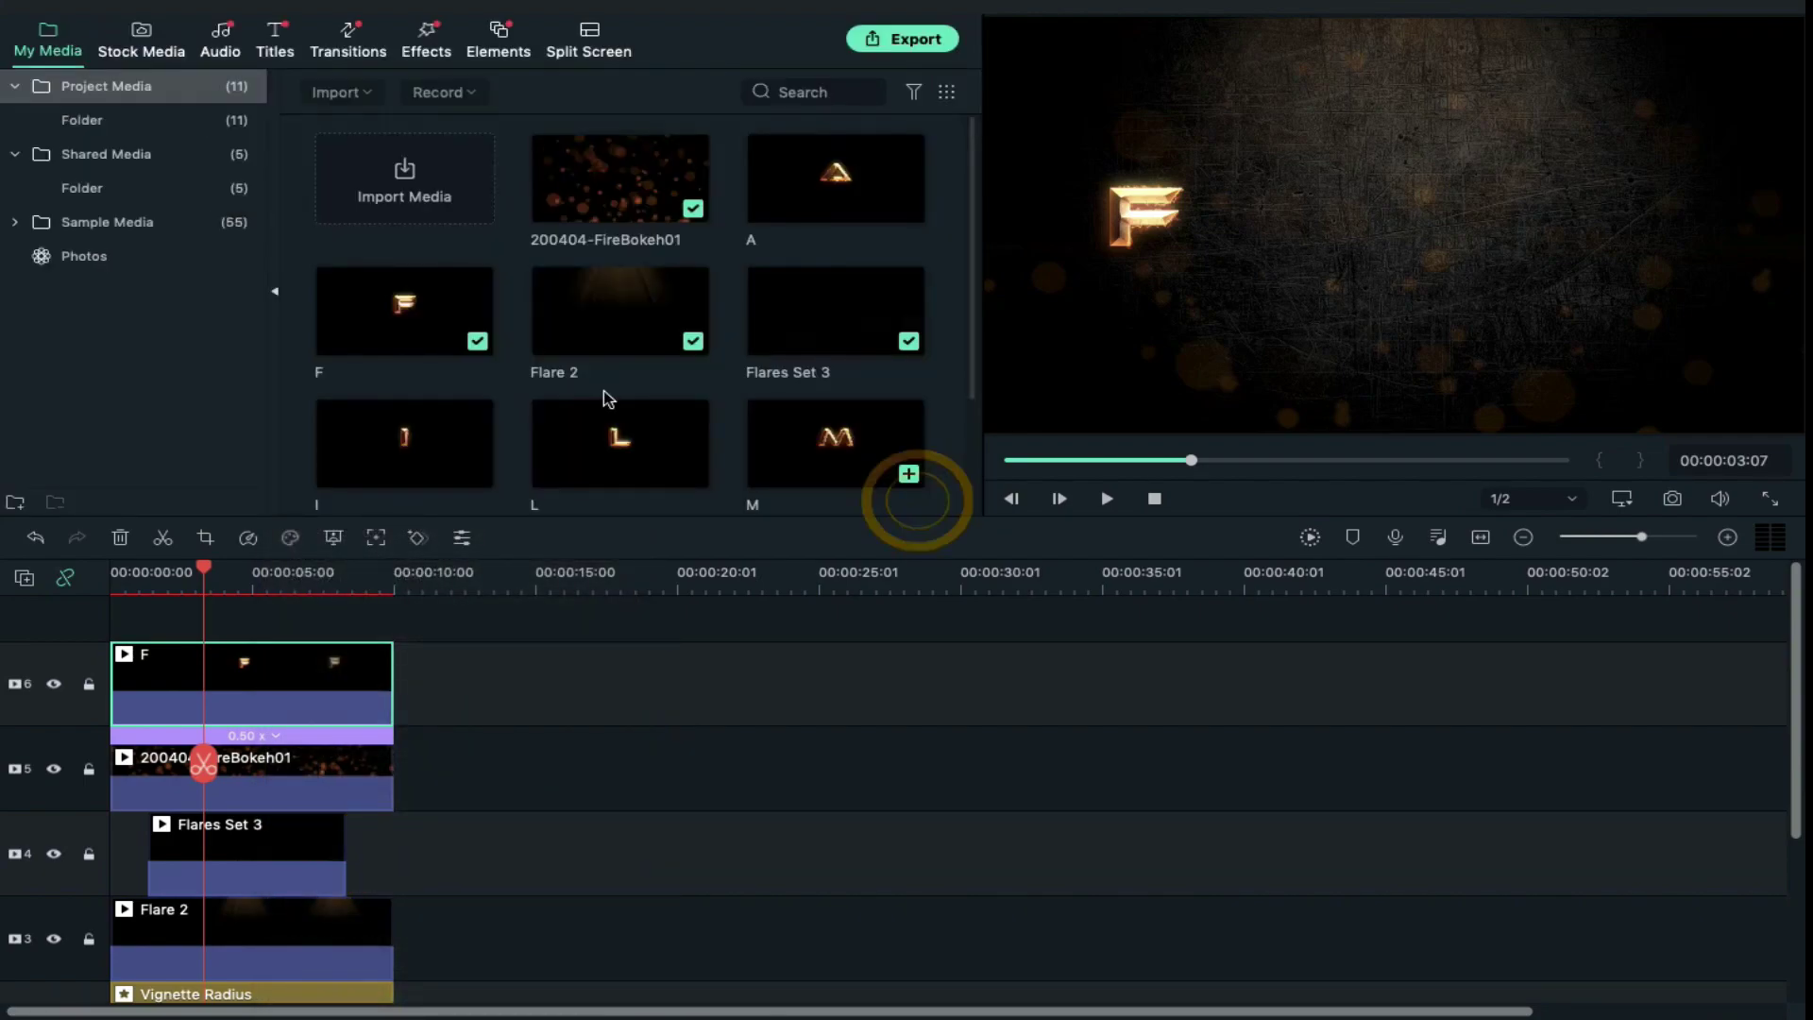
left_click_drag(379, 419, 210, 620)
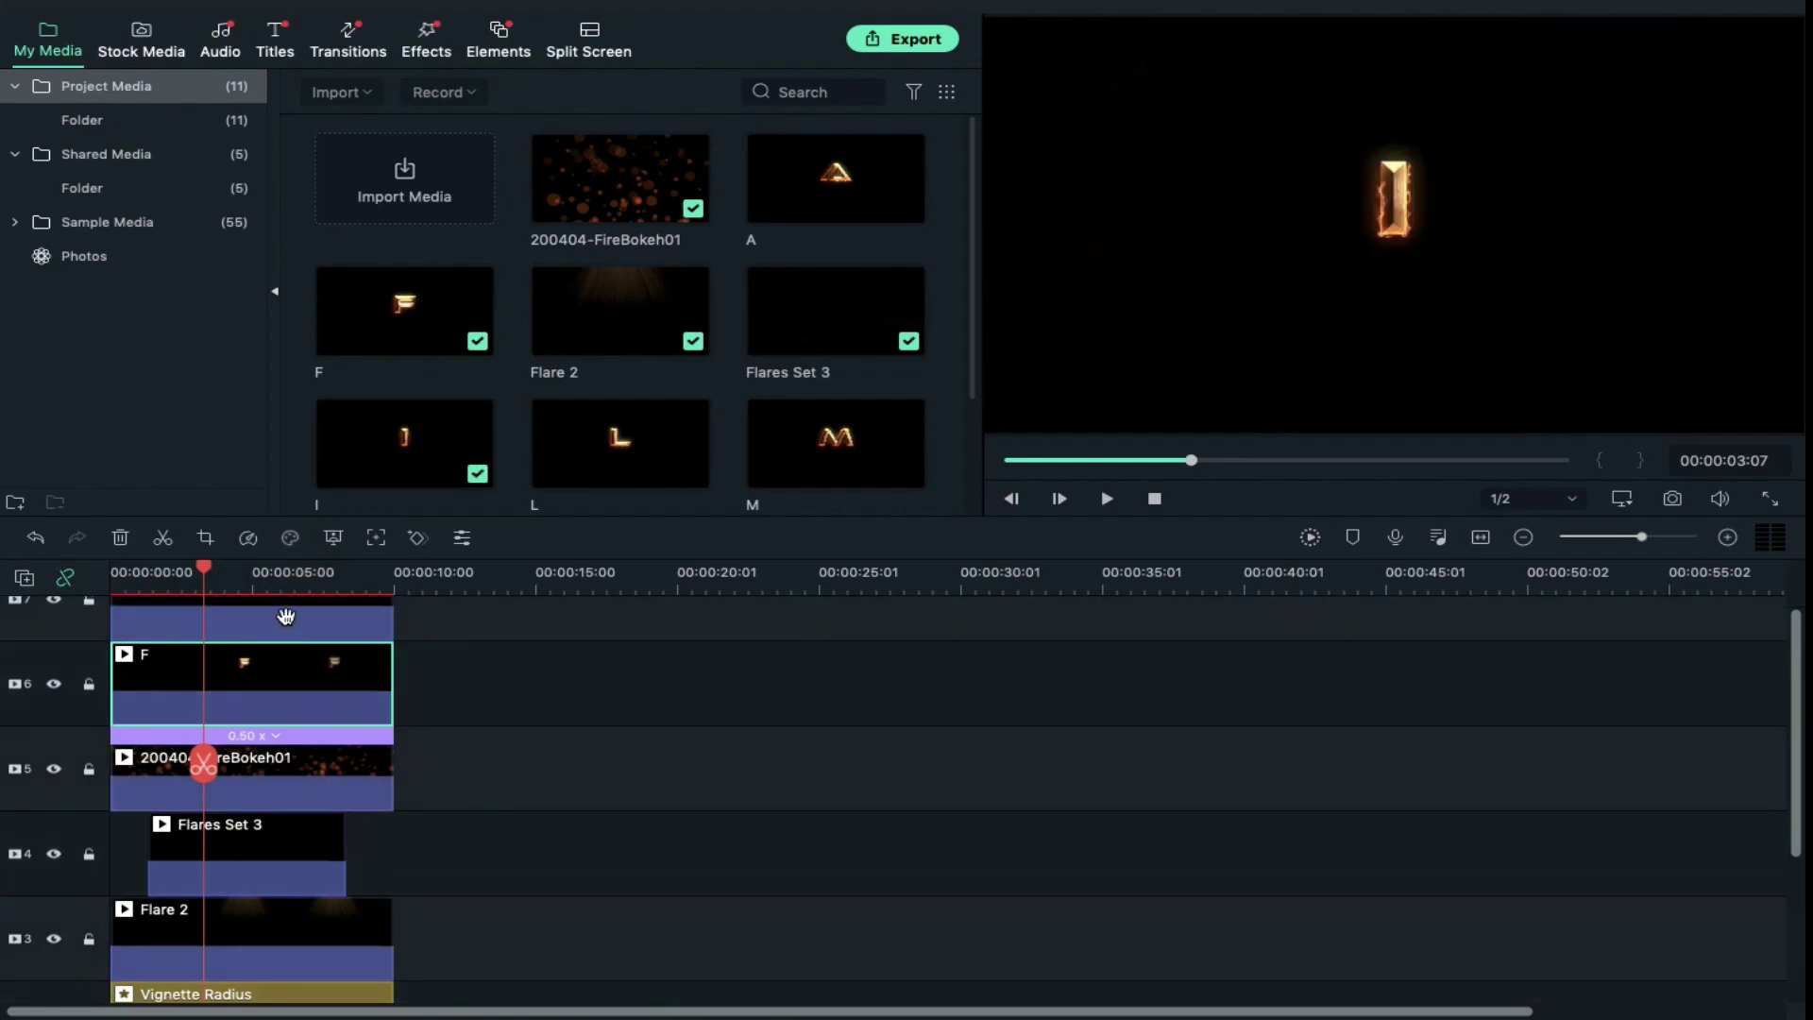
right_click(288, 624)
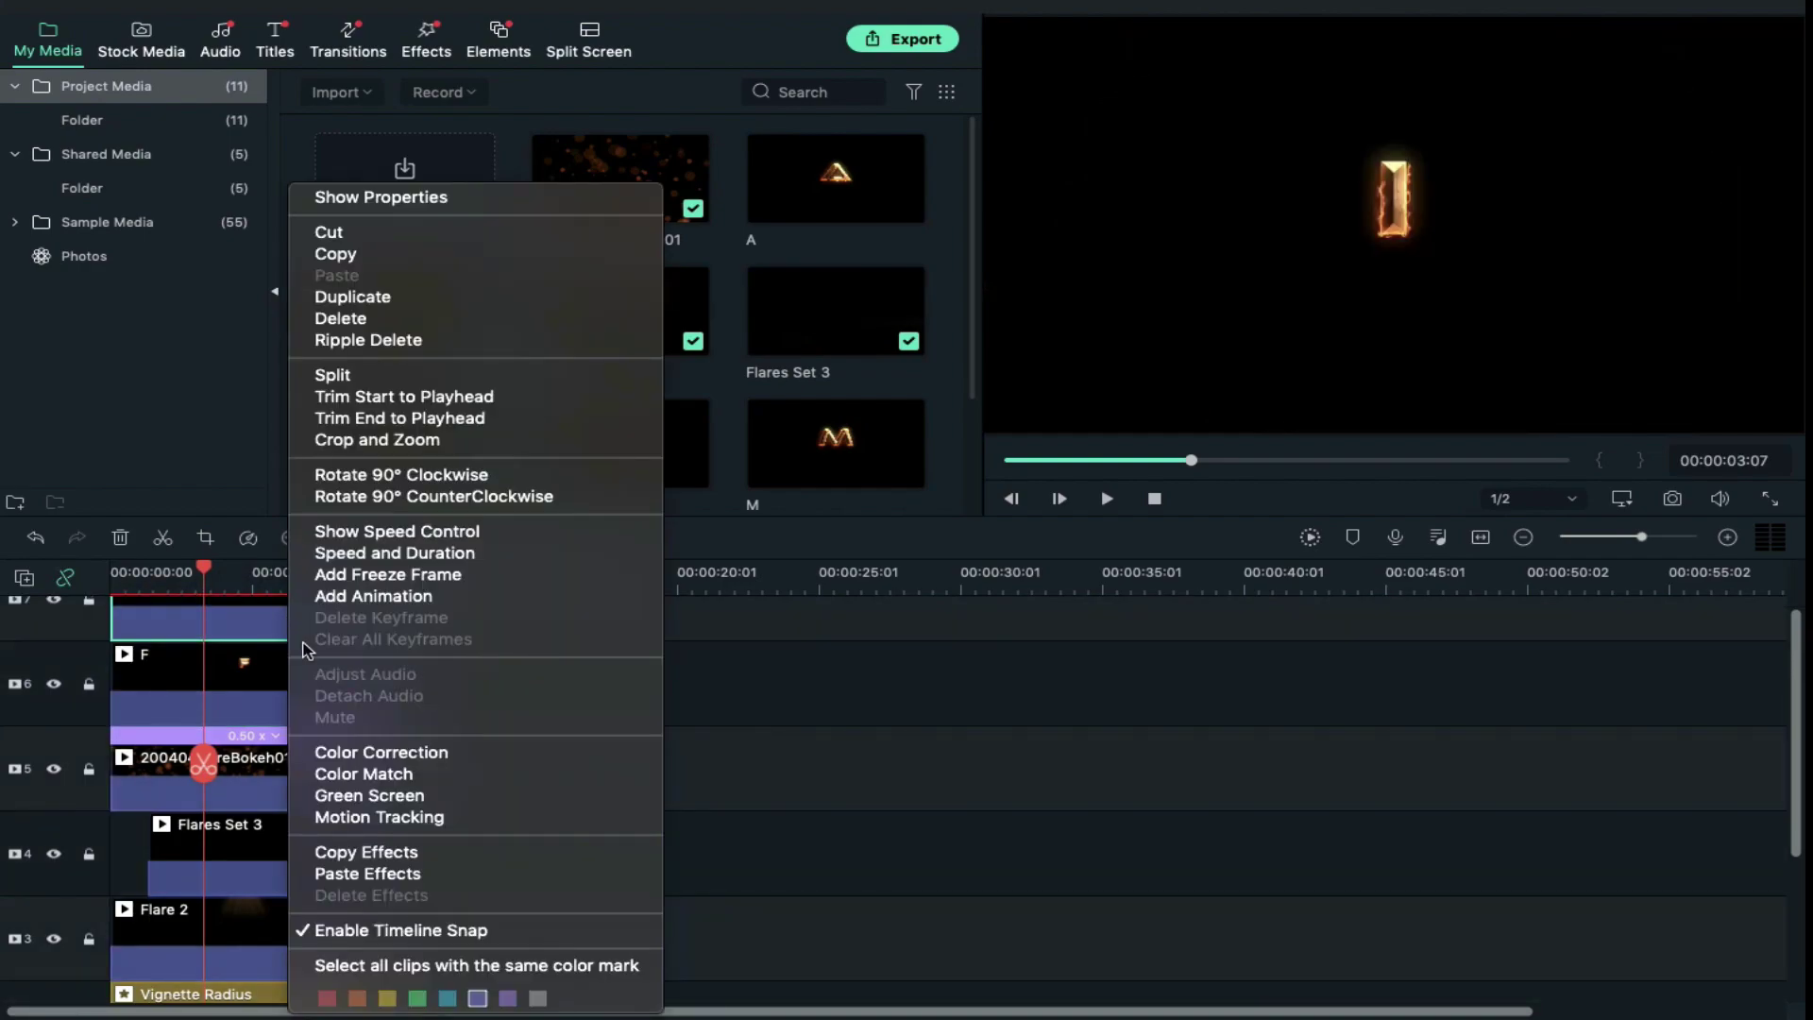
left_click(383, 874)
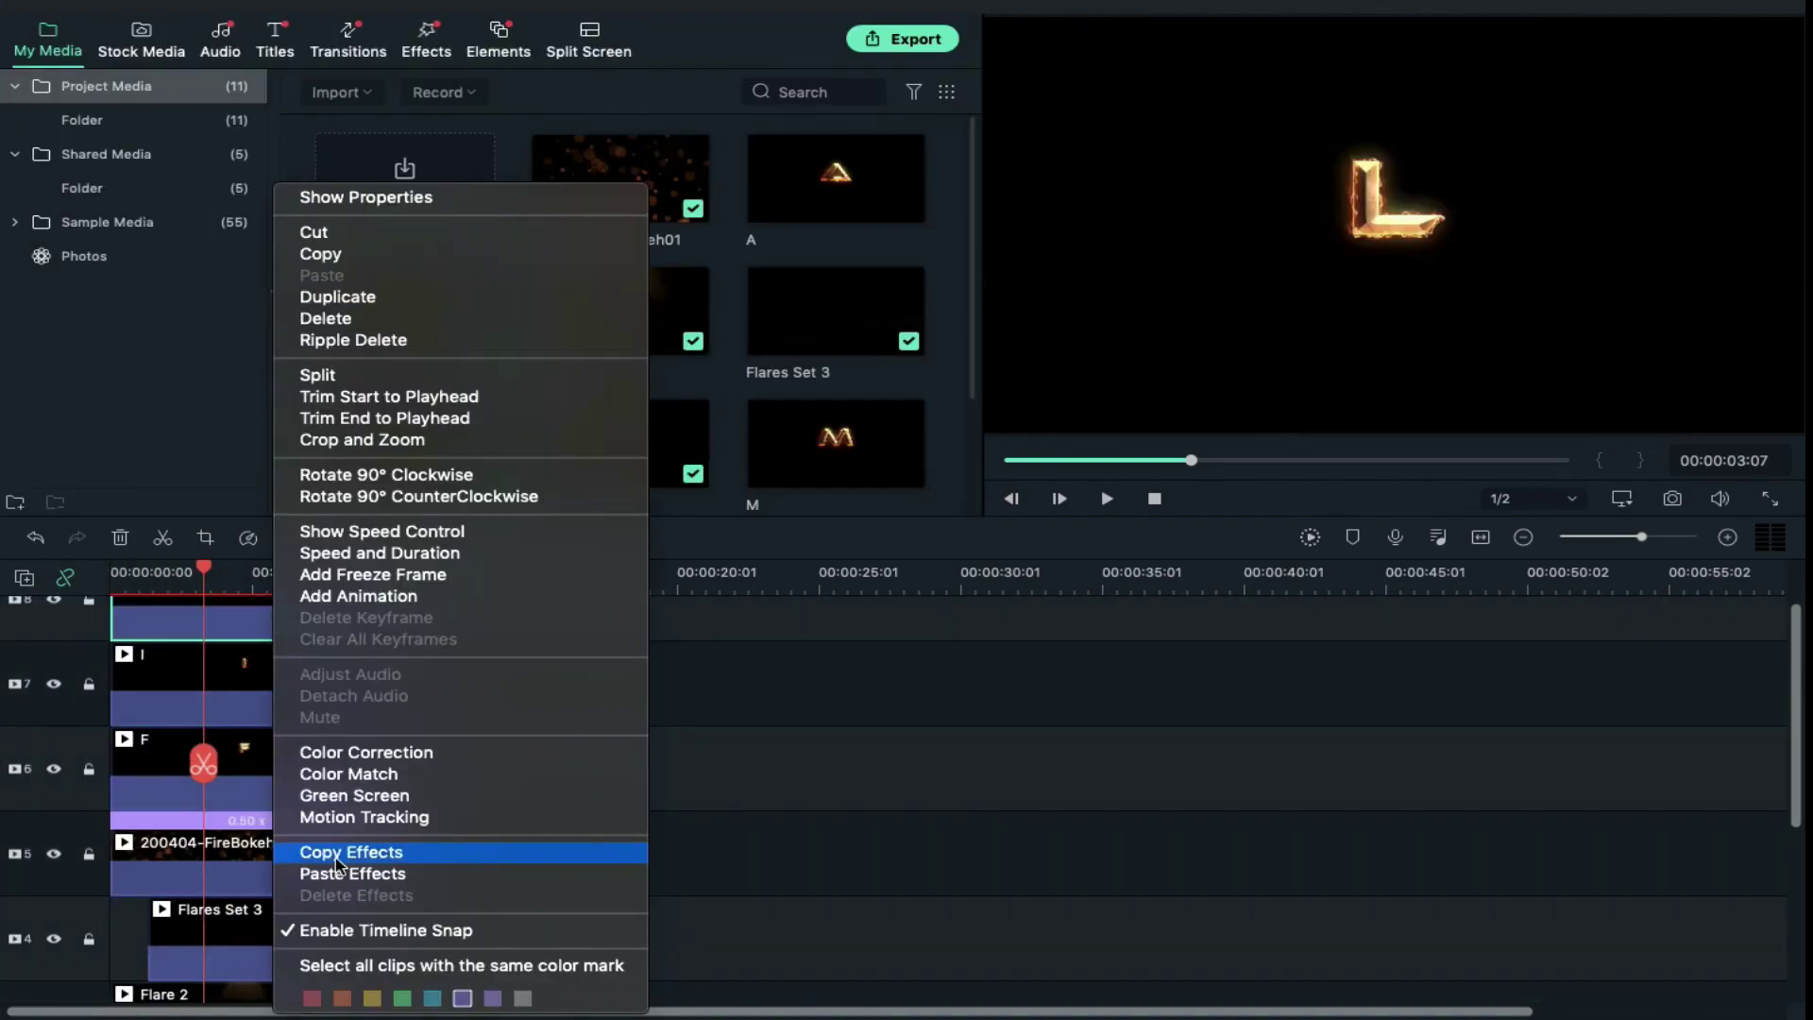
Paste the copied effects onto M, then add the O and R clips on tracks 10 and 11 and arrange the letters as FILMOR.
left_click(353, 874)
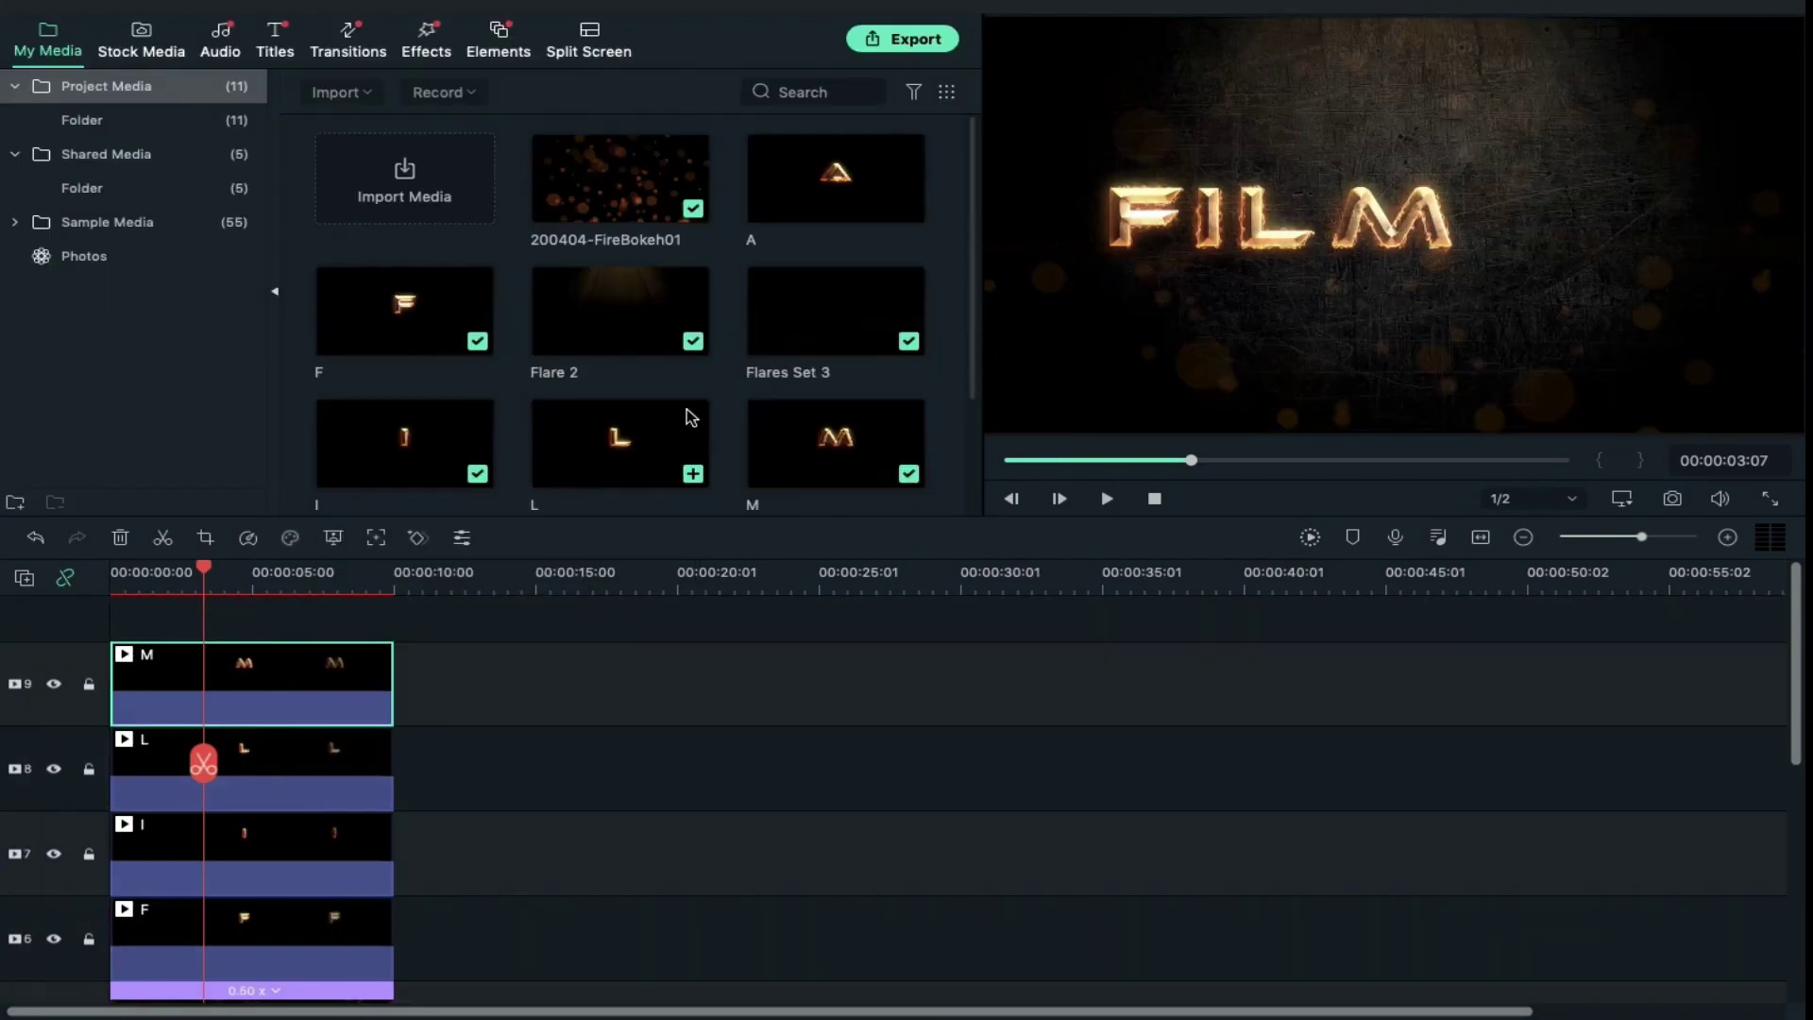
scroll(411, 480, "down", 1)
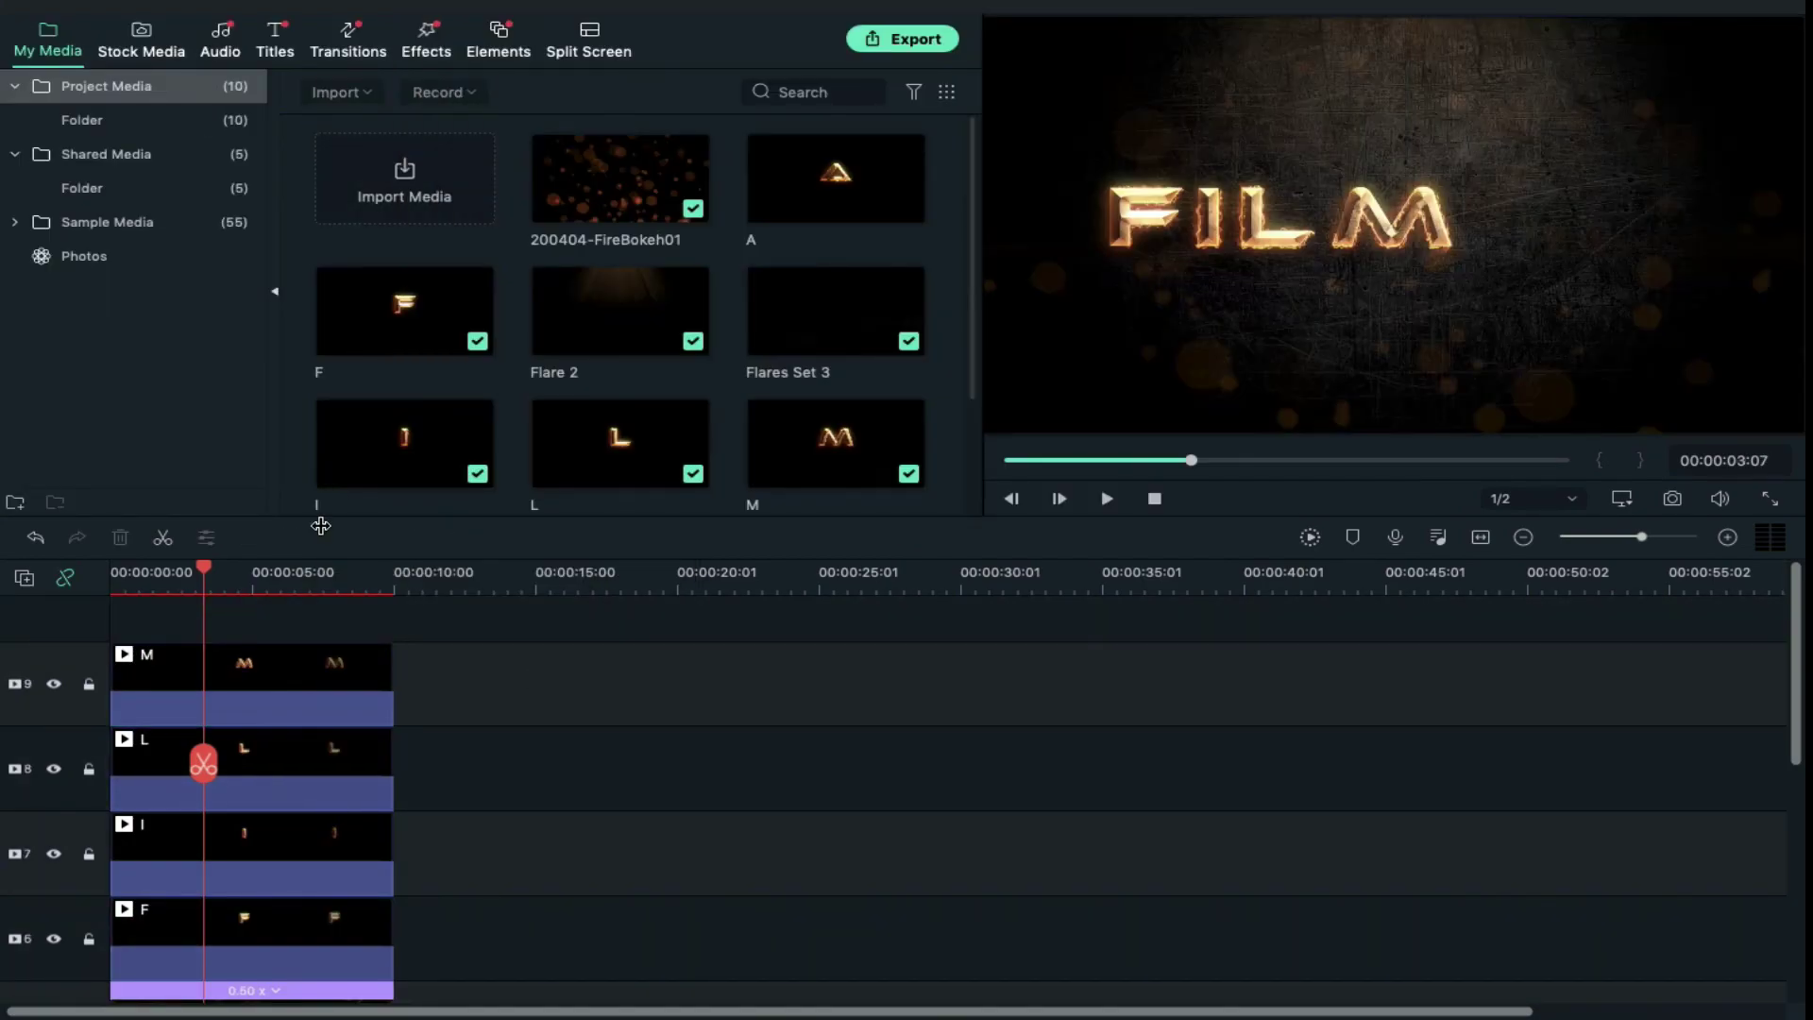
right_click(410, 479)
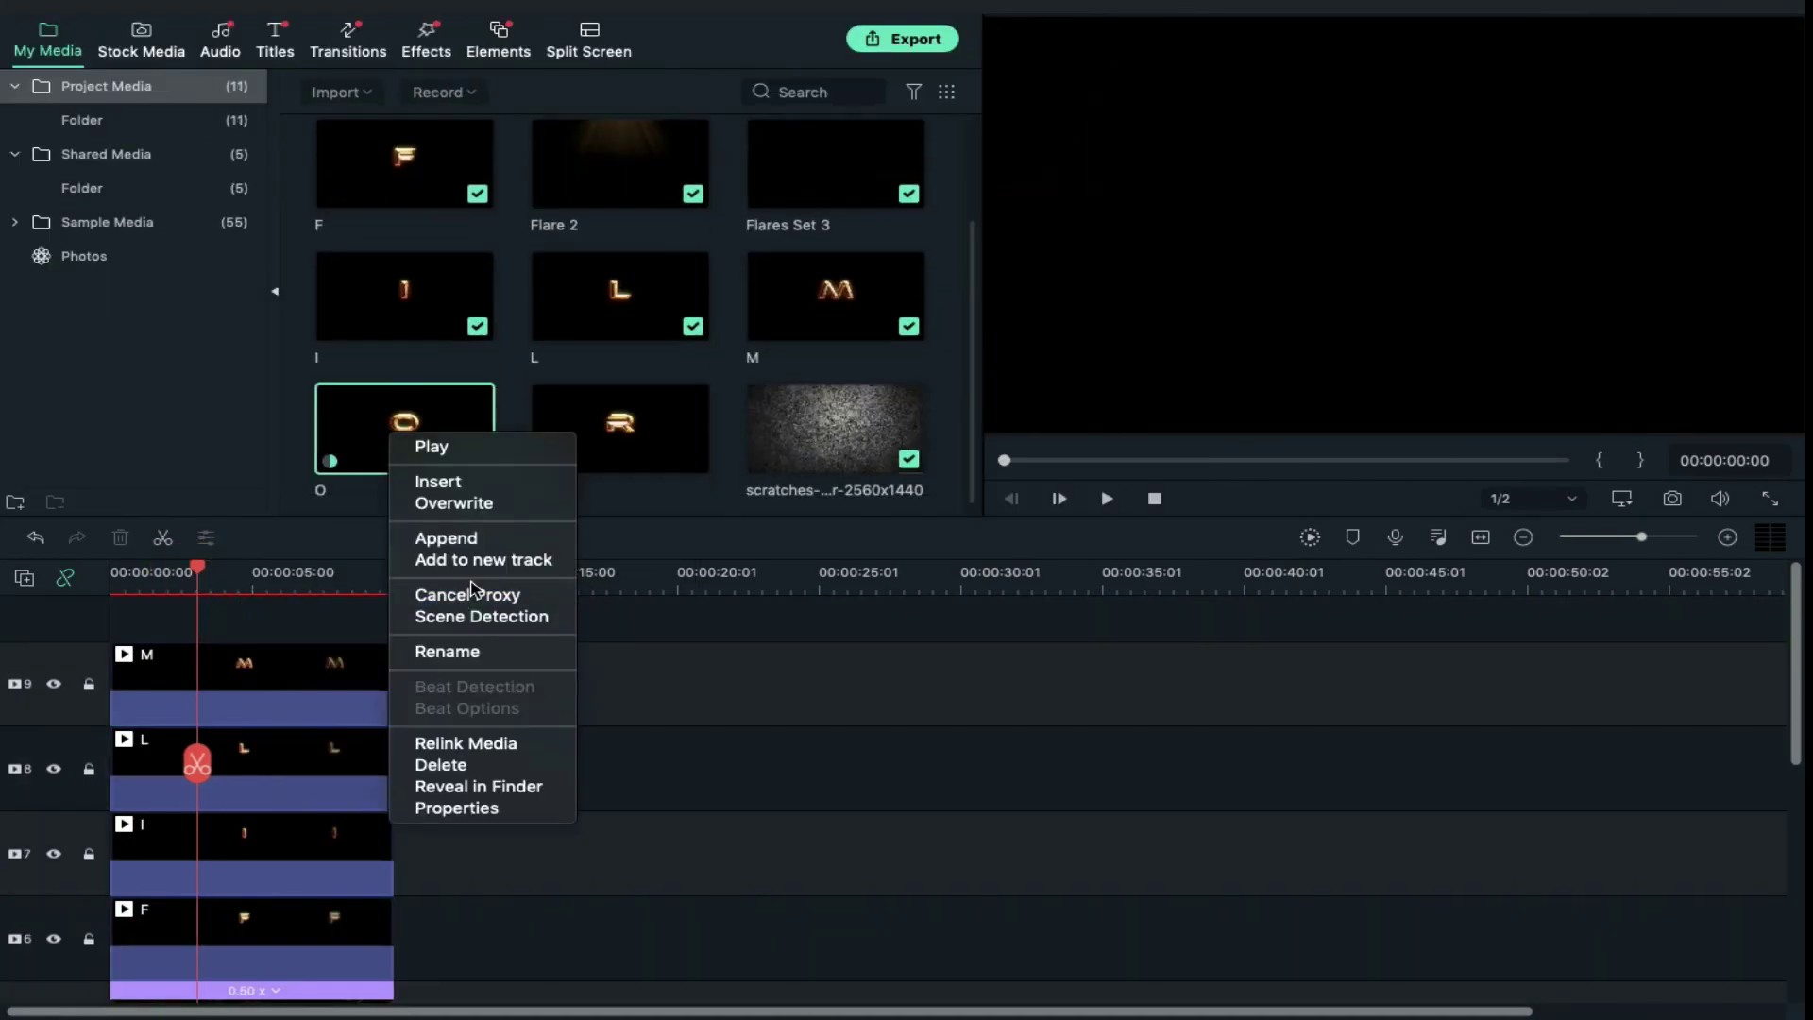
left_click(445, 671)
left_click_drag(619, 496, 147, 626)
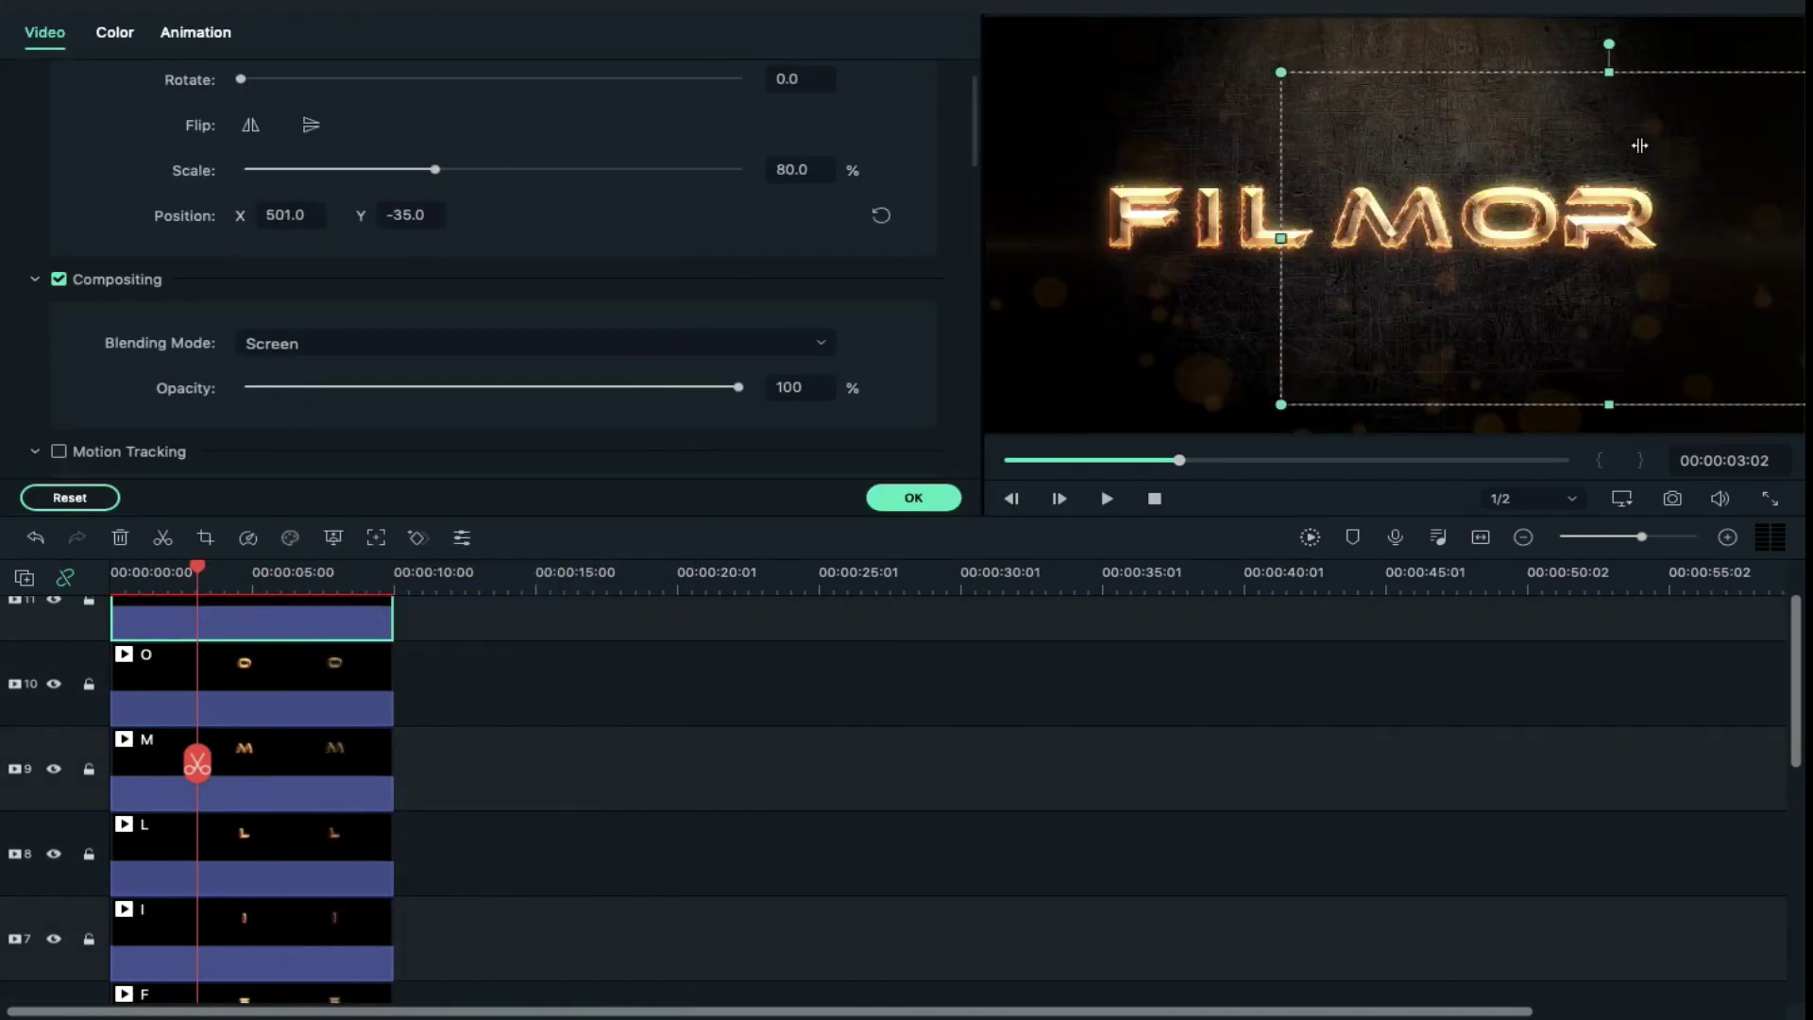
left_click(913, 498)
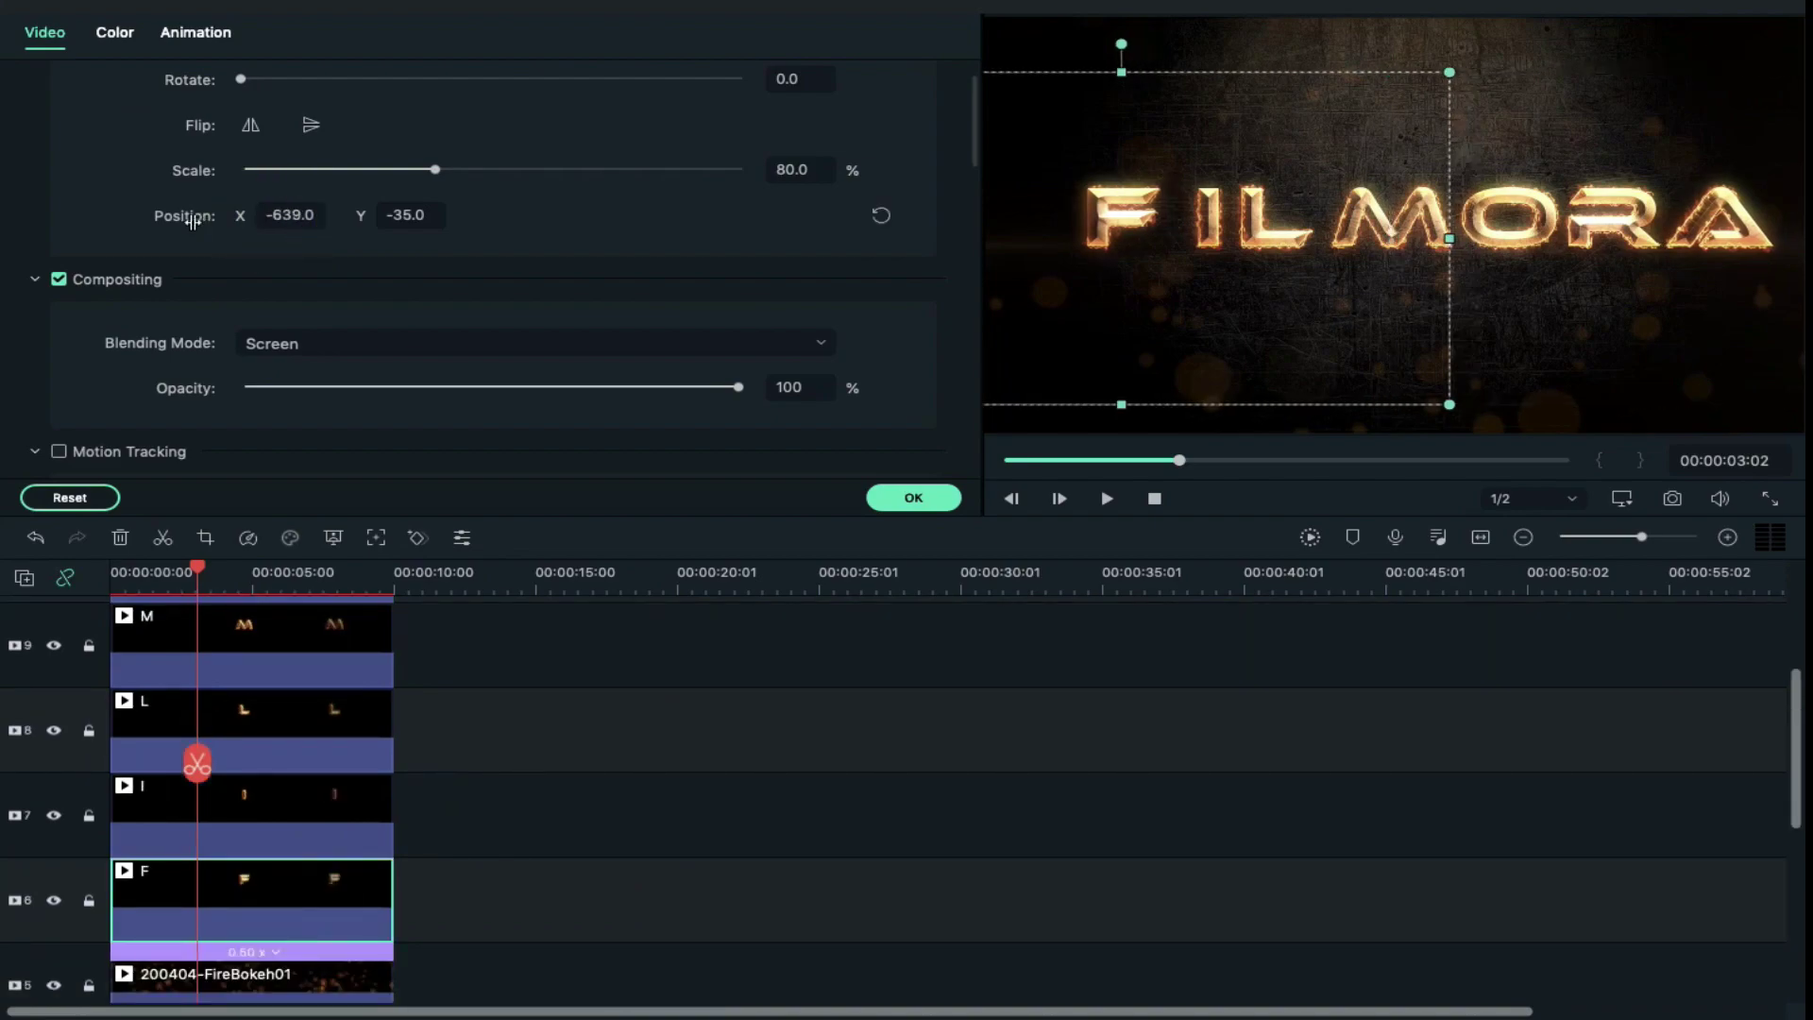
Add the A clip on track 12 to complete FILMORA and shift the letters left to center the word.
left_click_drag(193, 221, 213, 215)
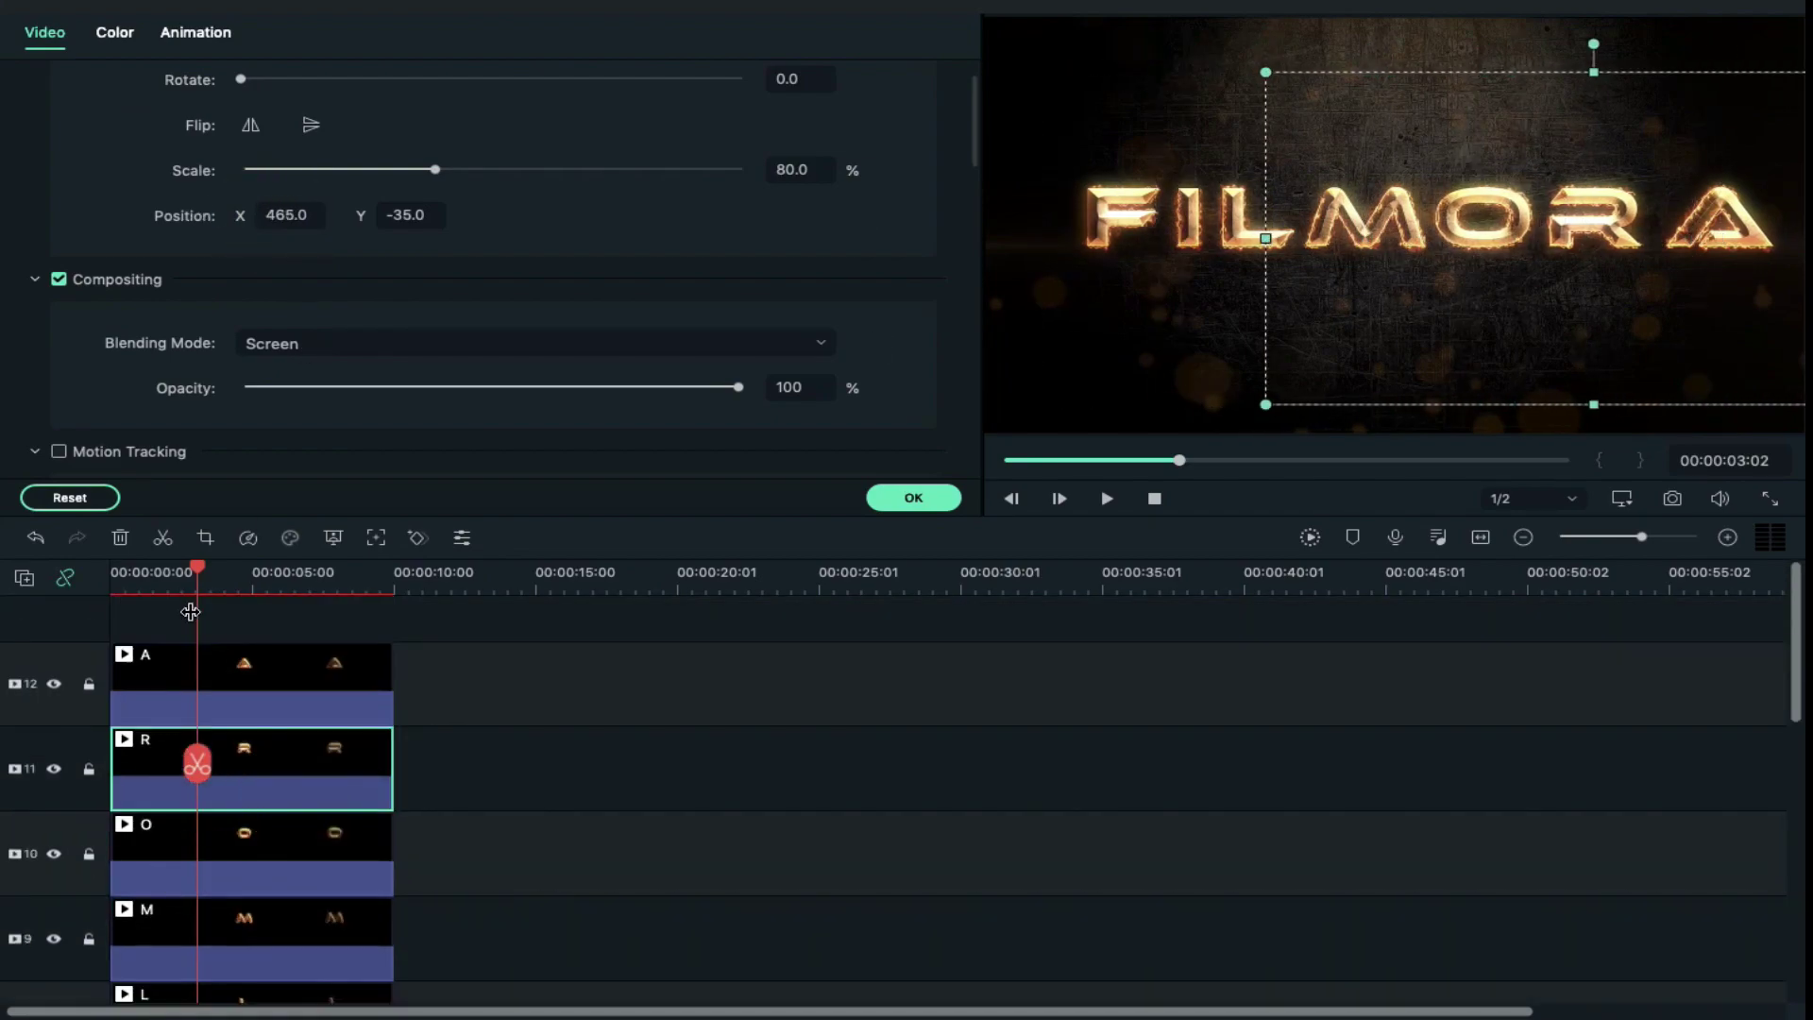
scroll(275, 676, "down", 3)
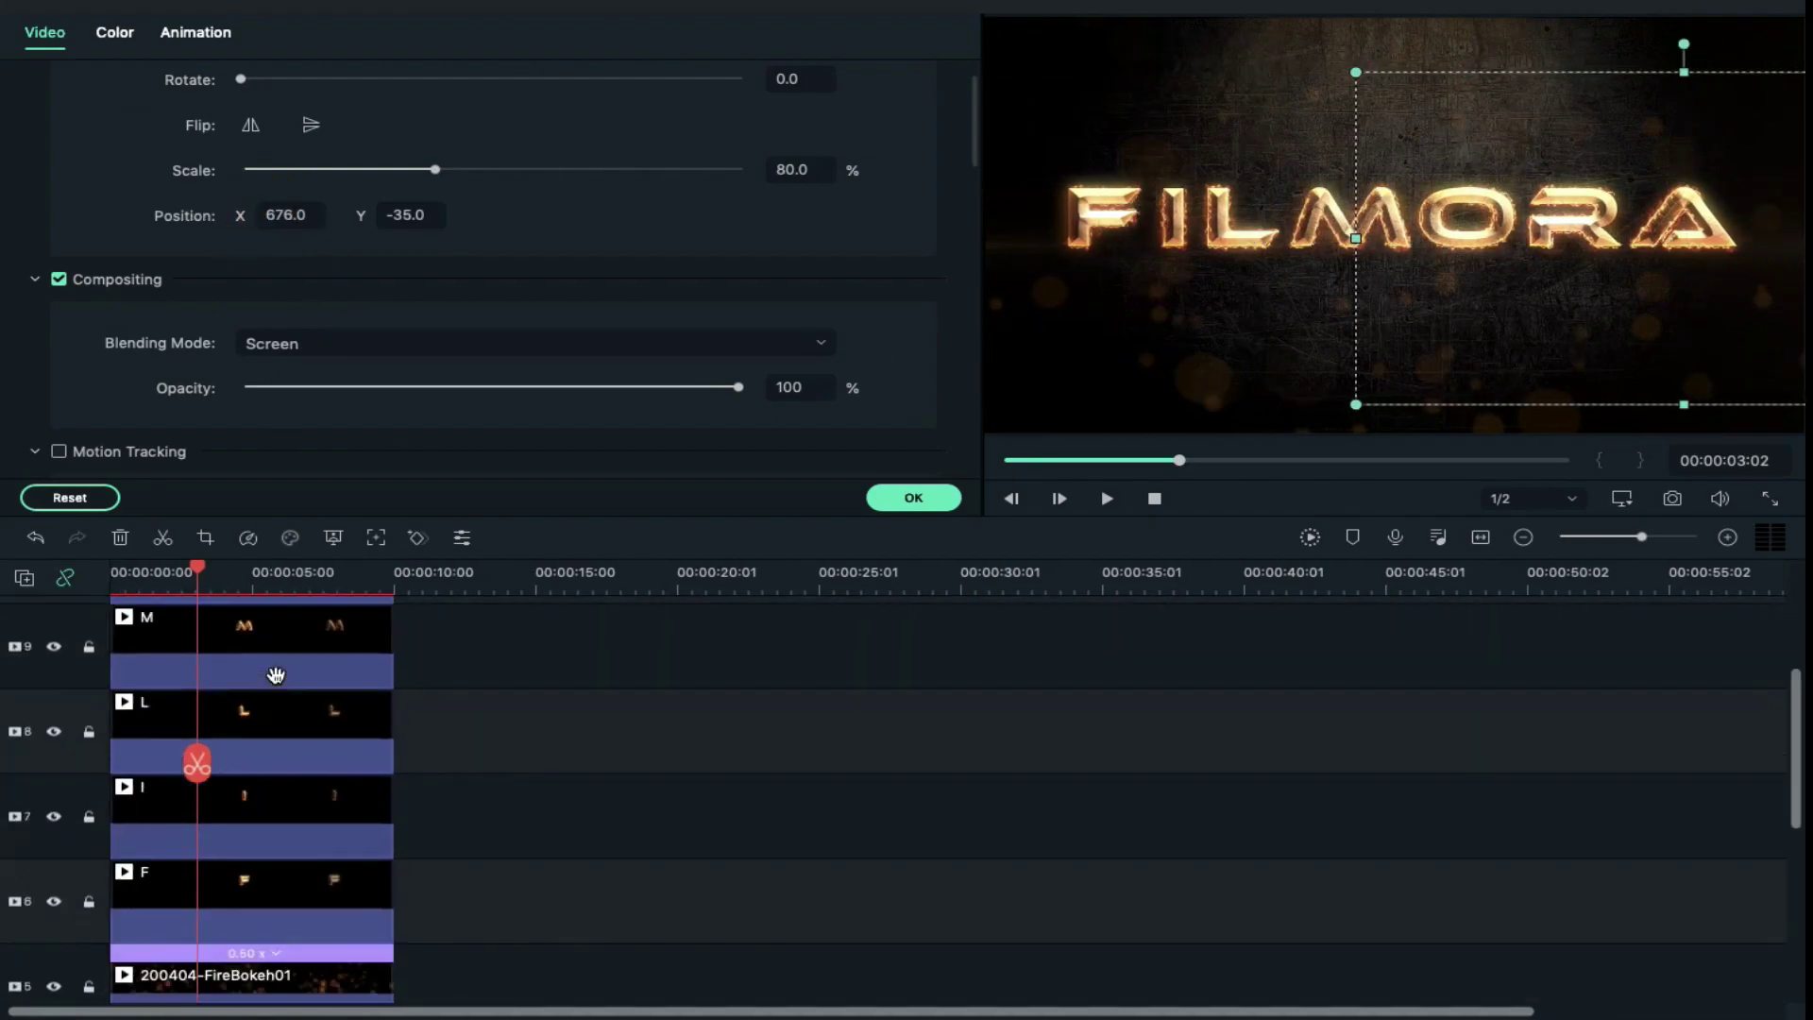
Add a custom animation keyframe to the F clip at 00:00:02:00.
left_click(275, 897)
left_click_drag(197, 569, 166, 568)
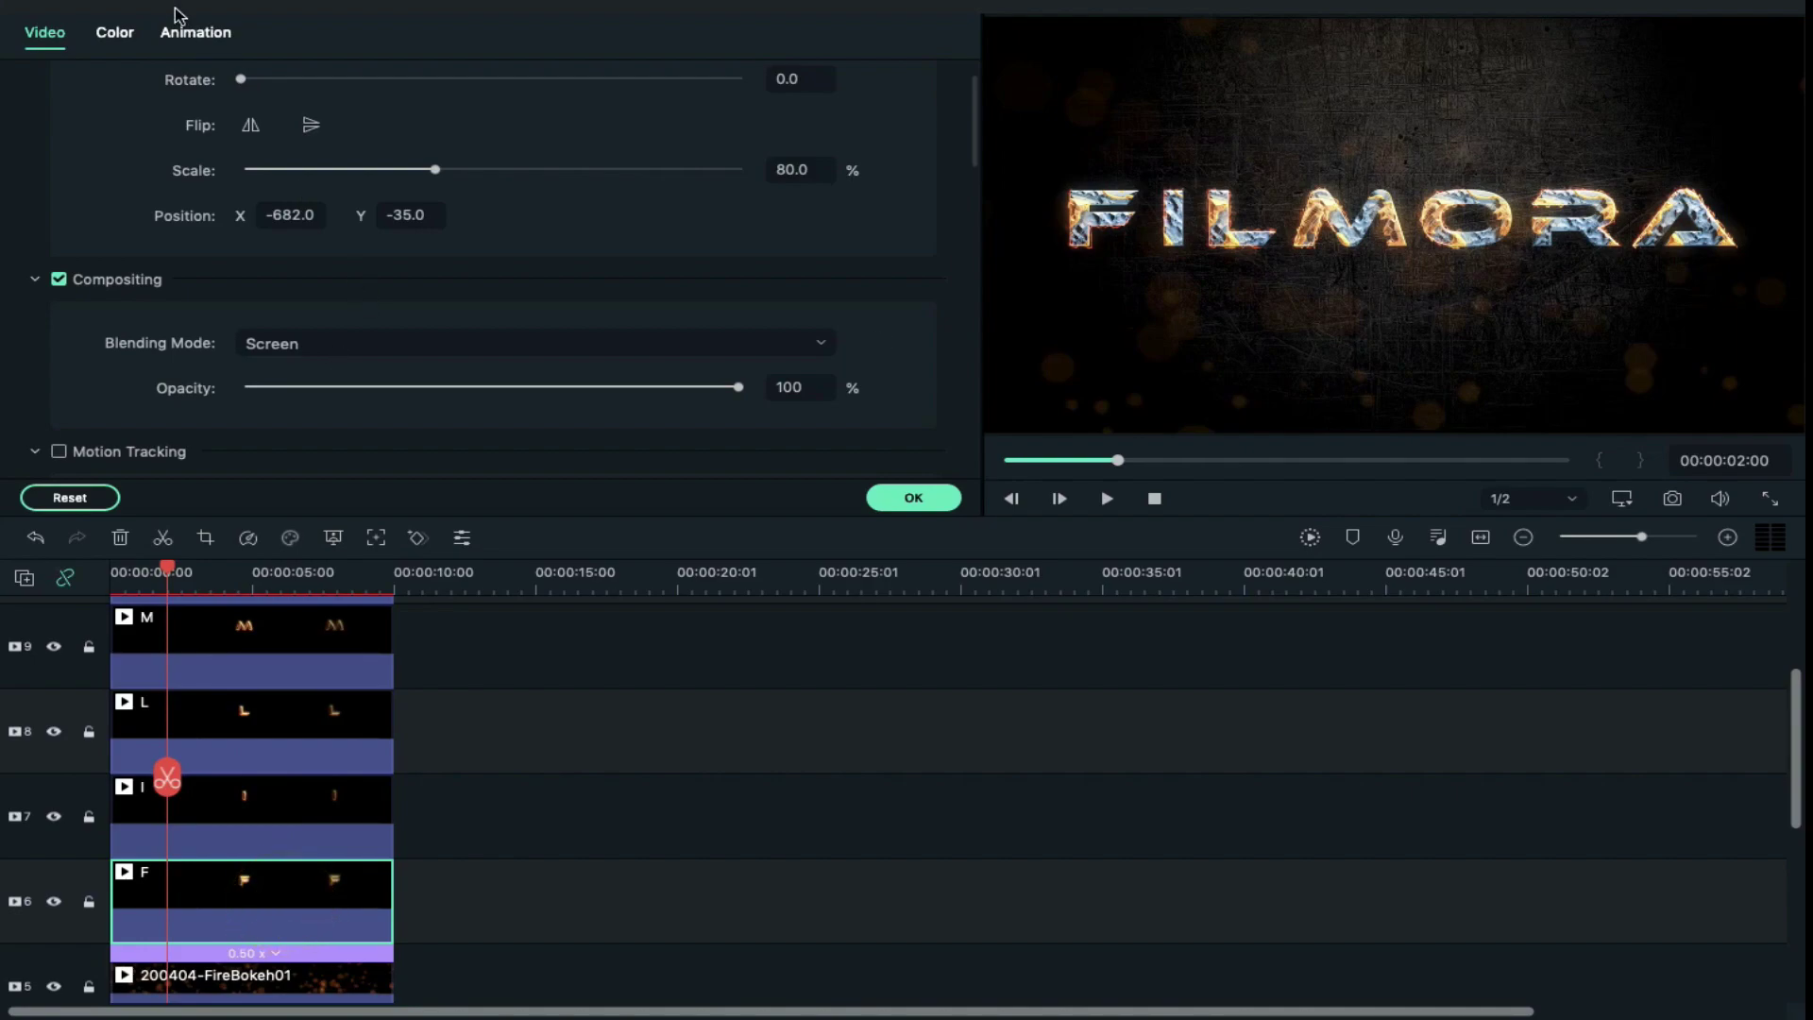
left_click(198, 38)
left_click(132, 77)
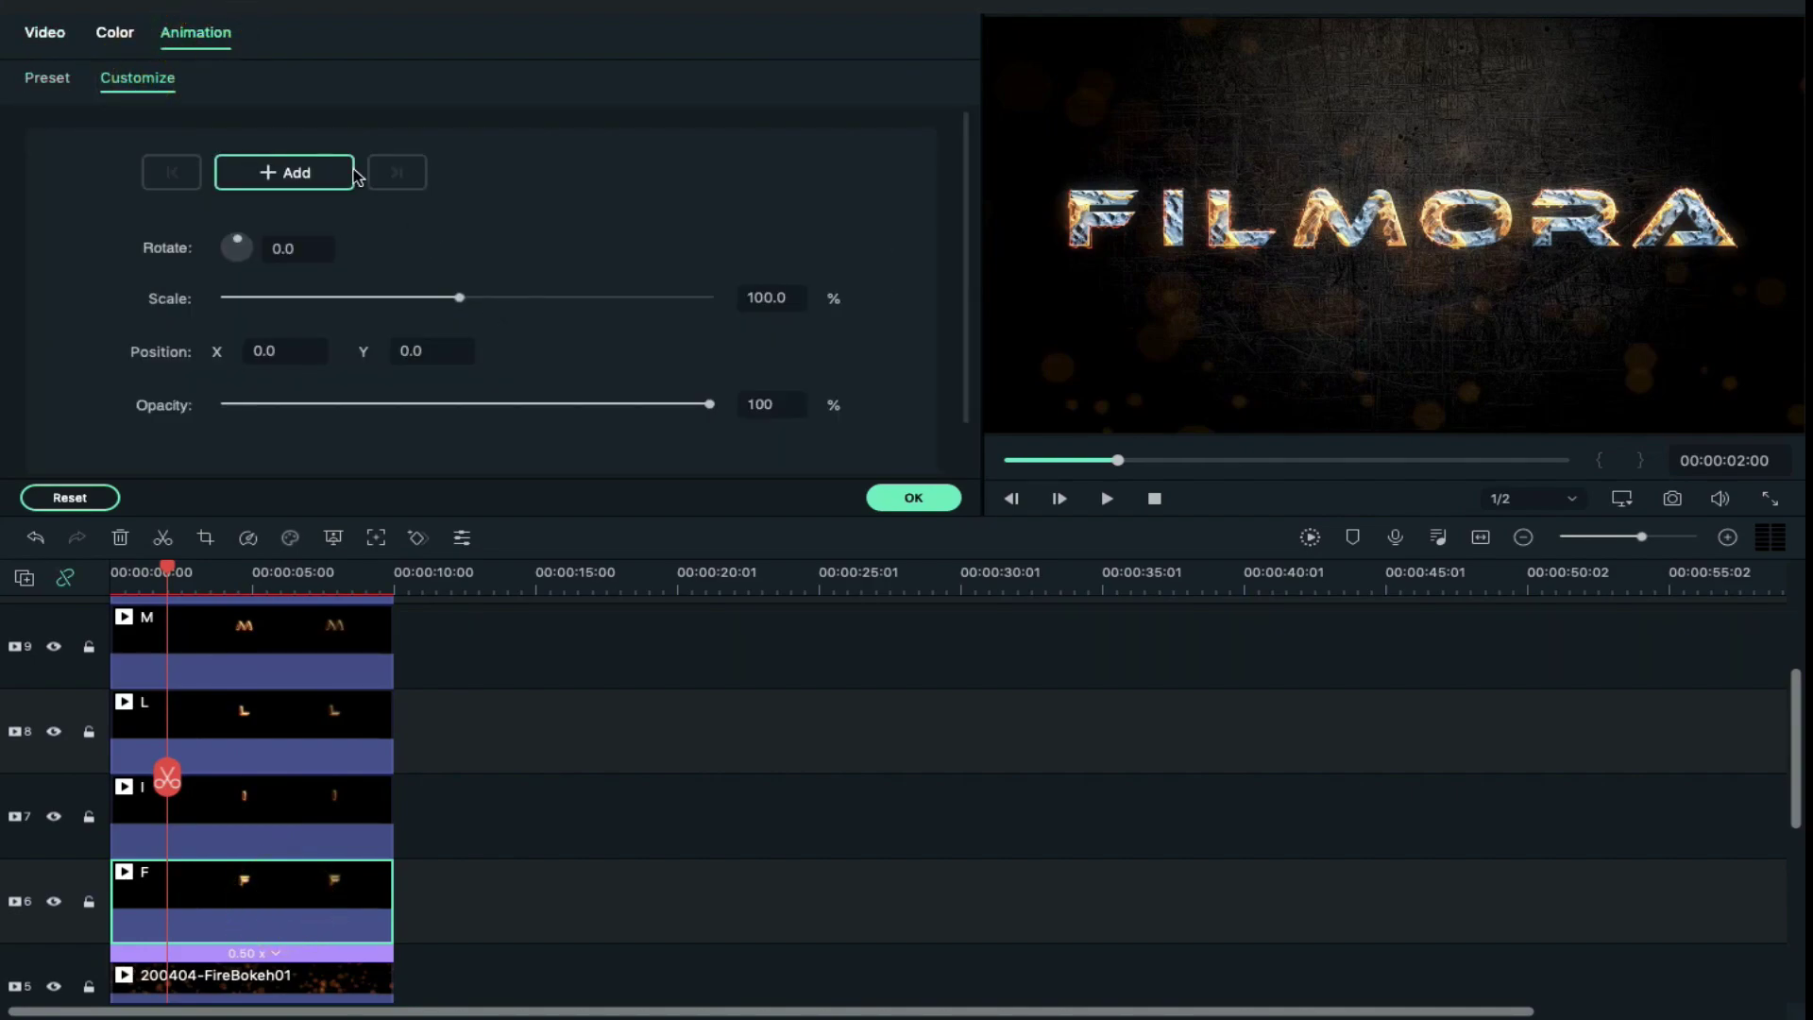
left_click(315, 176)
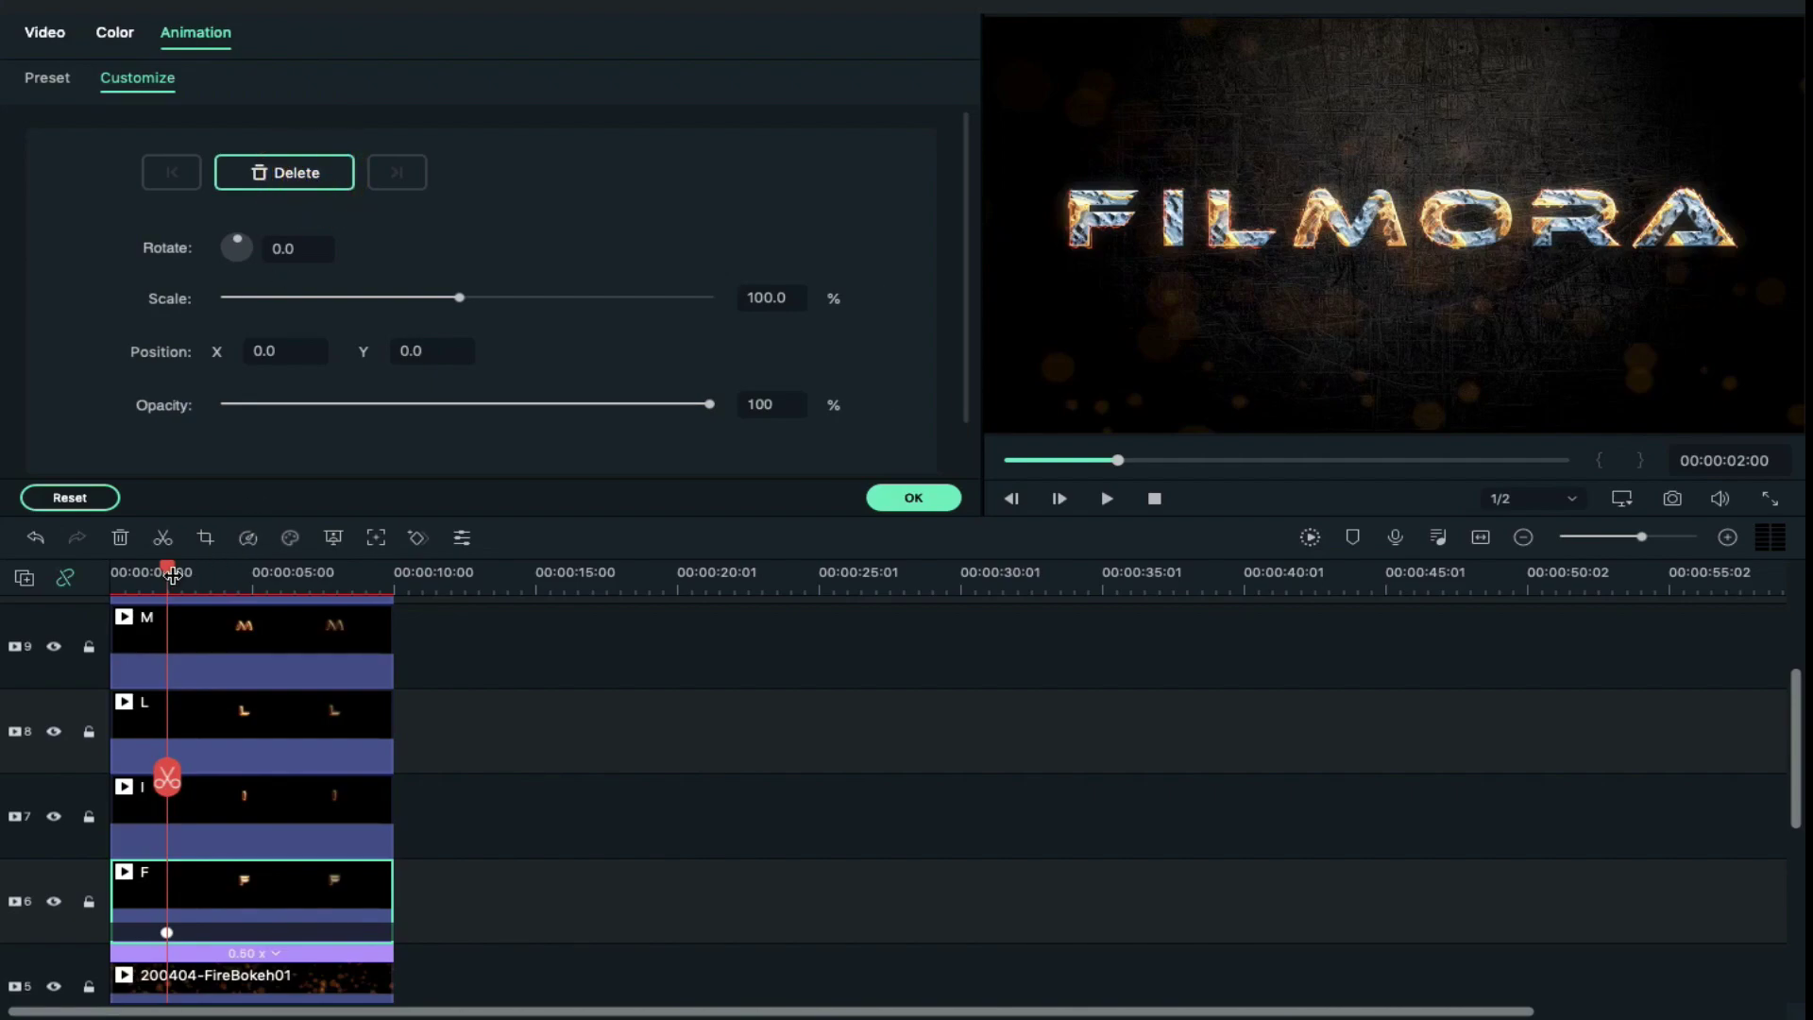
Add custom animation keyframes at 00:00:02:00 to the I, L, M, O, R and A clips.
left_click(281, 802)
left_click(291, 173)
left_click(276, 718)
left_click(296, 174)
left_click(271, 647)
left_click(283, 174)
scroll(271, 661, "up", 3)
left_click(264, 675)
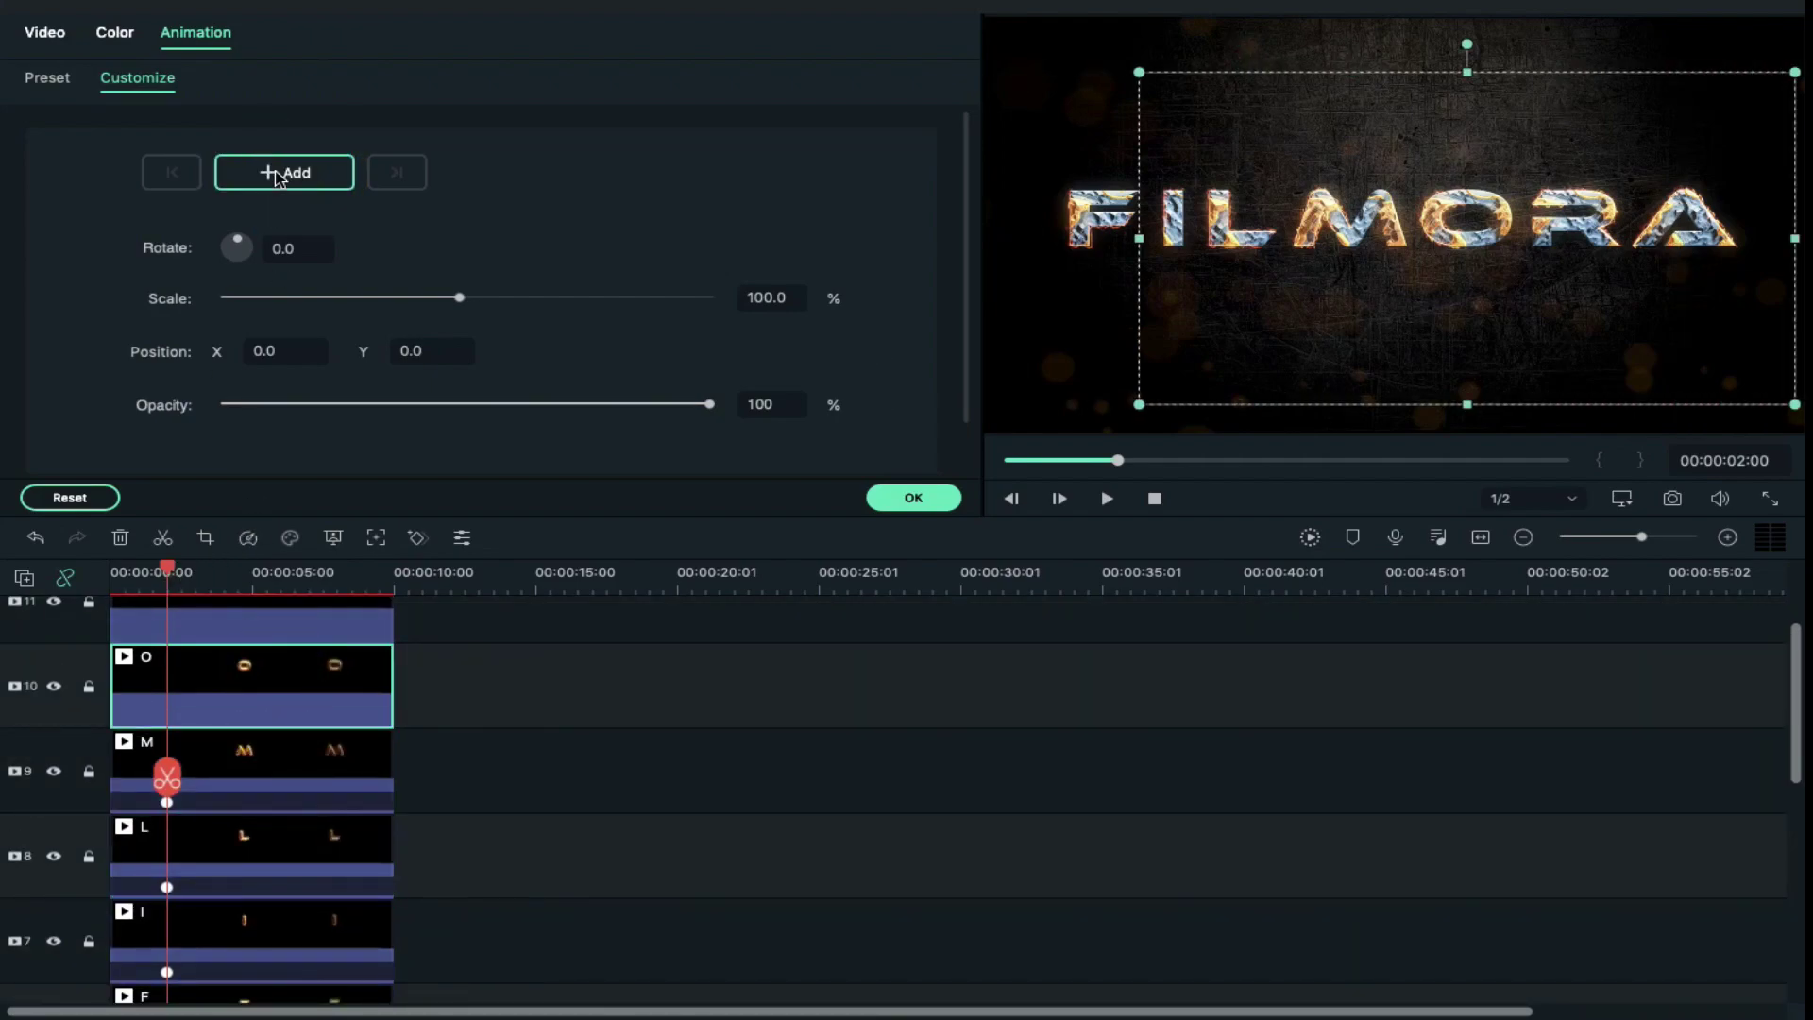
left_click(284, 172)
scroll(167, 708, "down", 3)
At 00:00:01:07, shift the I, M, O, R and A clips leftward with animation keyframes, setting A's X position to -274.
left_click_drag(166, 570, 149, 574)
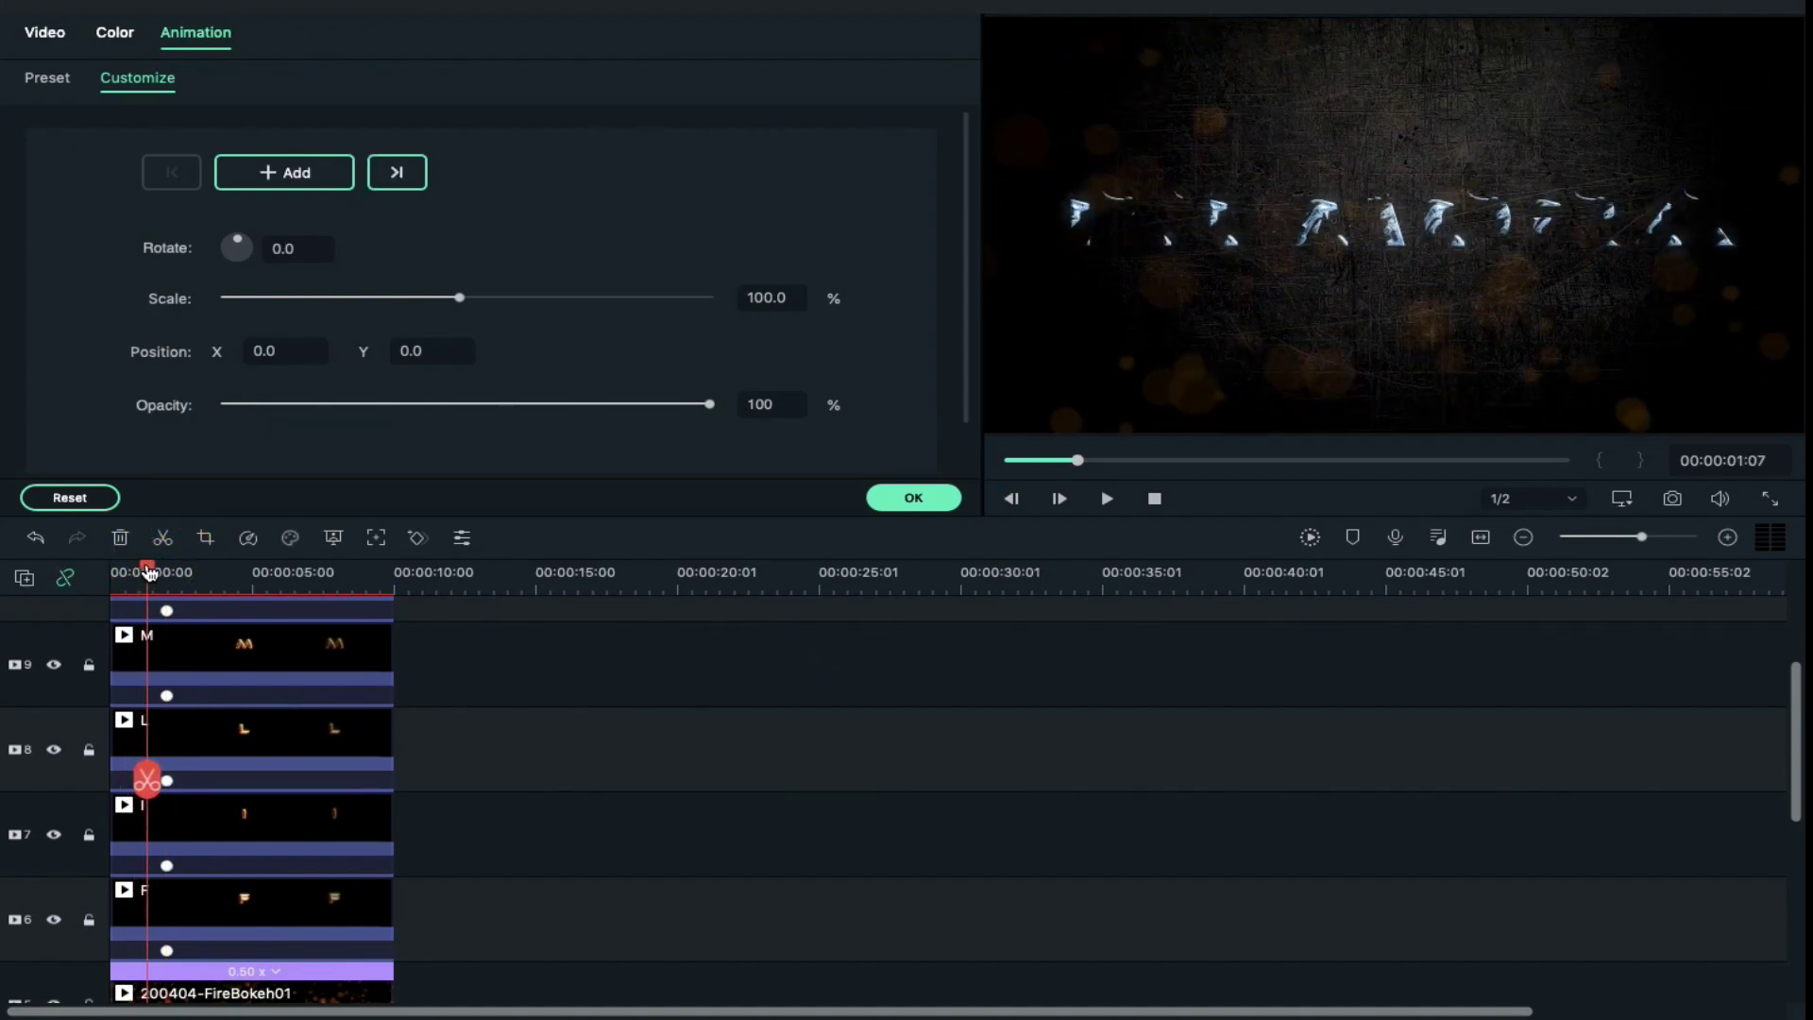
left_click(219, 827)
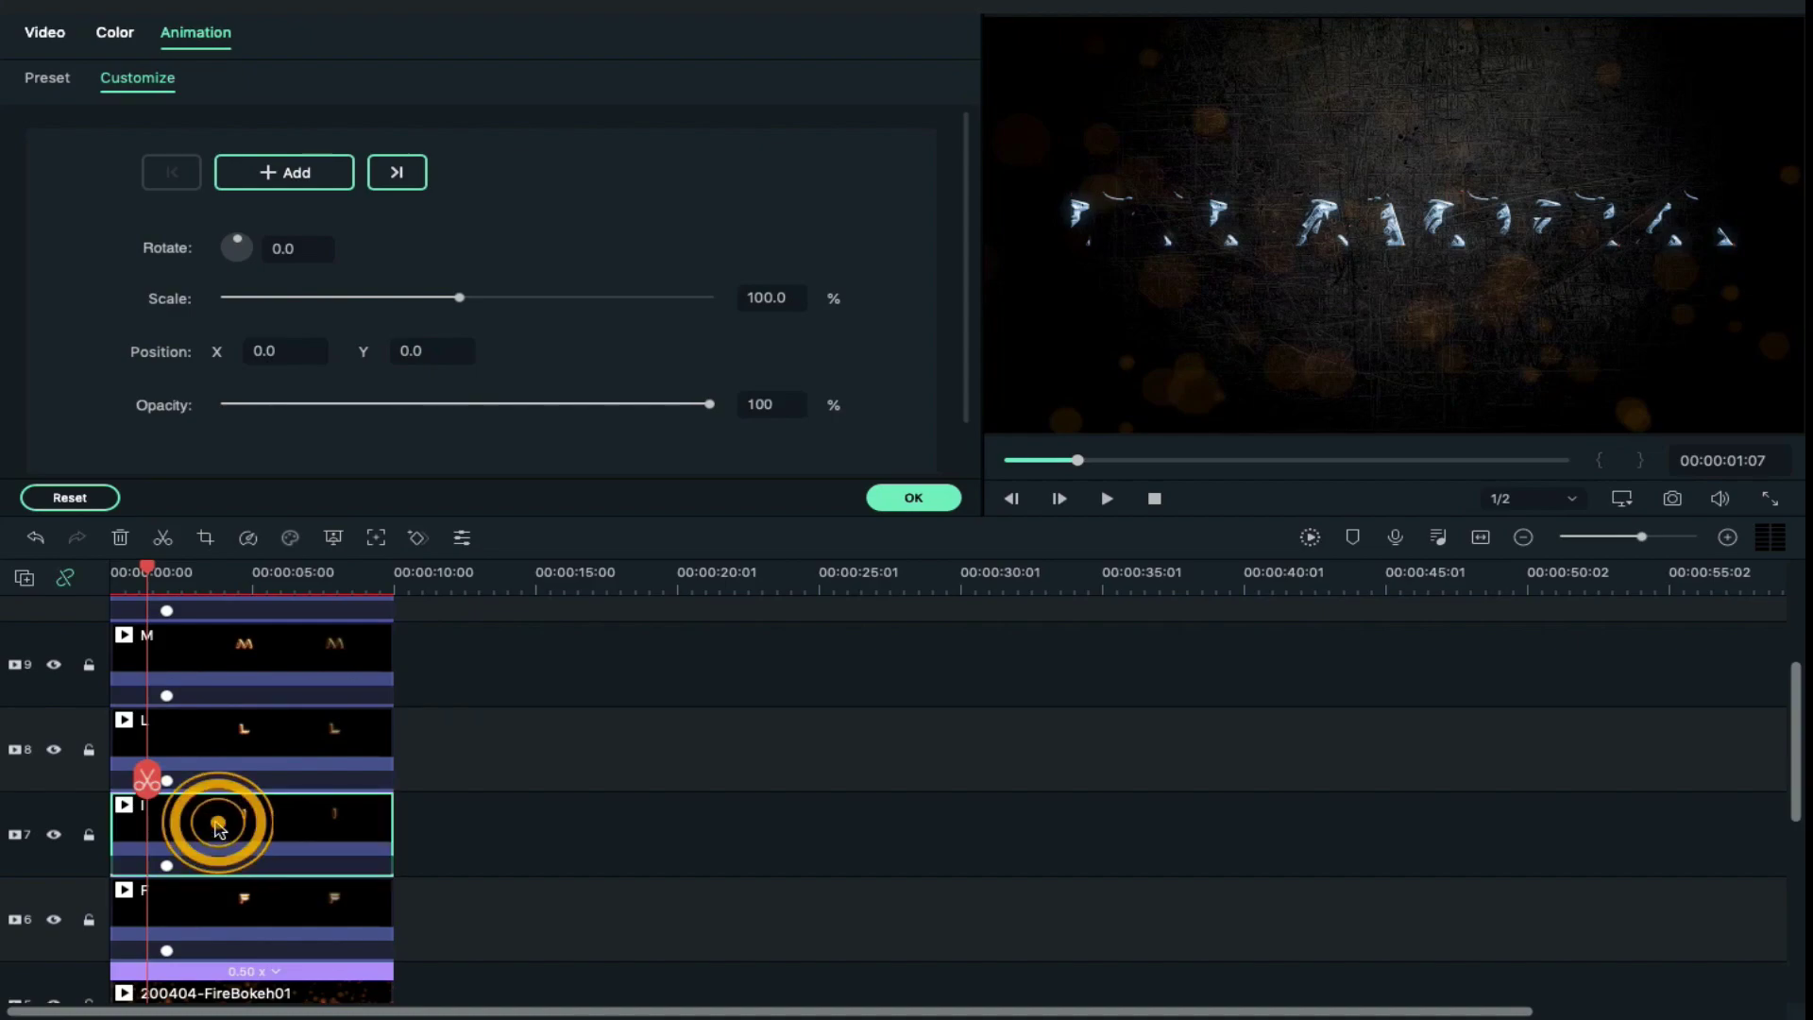
left_click_drag(254, 347, 205, 349)
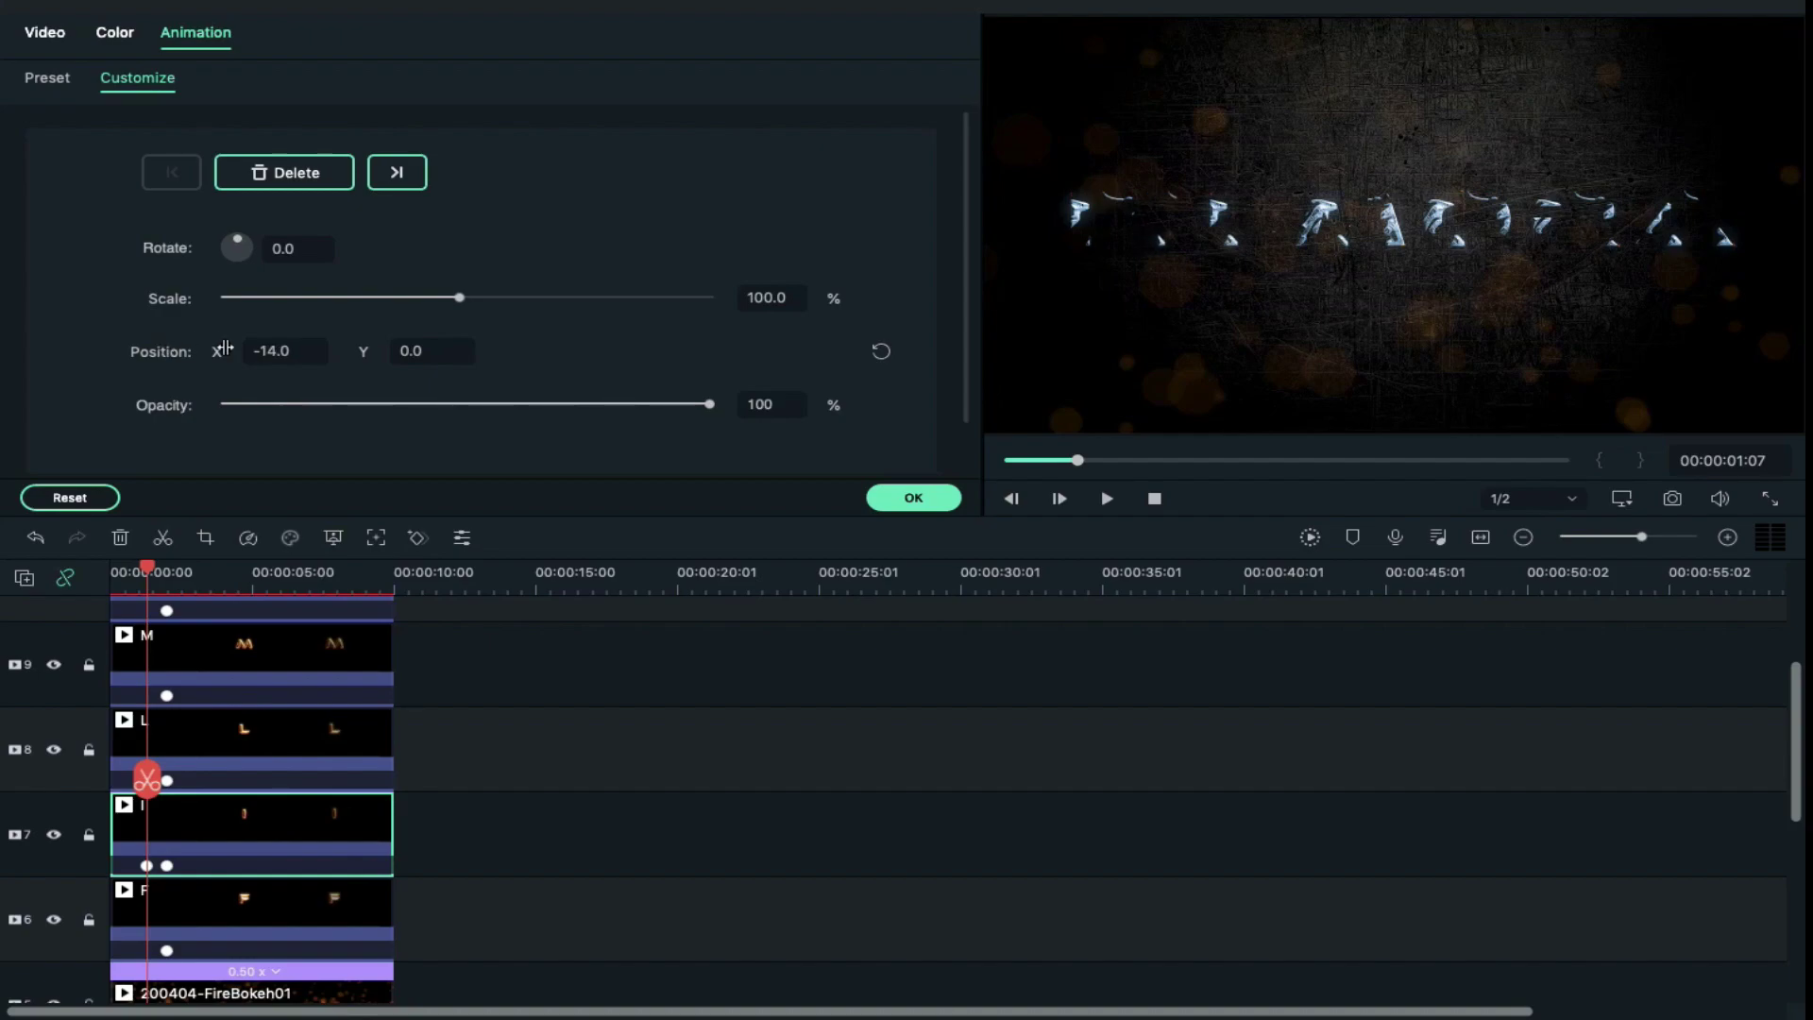
left_click(223, 664)
scroll(271, 687, "up", 2)
left_click_drag(253, 351, 4, 362)
left_click(255, 687)
scroll(223, 690, "up", 2)
left_click(223, 690)
scroll(223, 690, "up", 2)
left_click(223, 682)
scroll(202, 700, "down", 4)
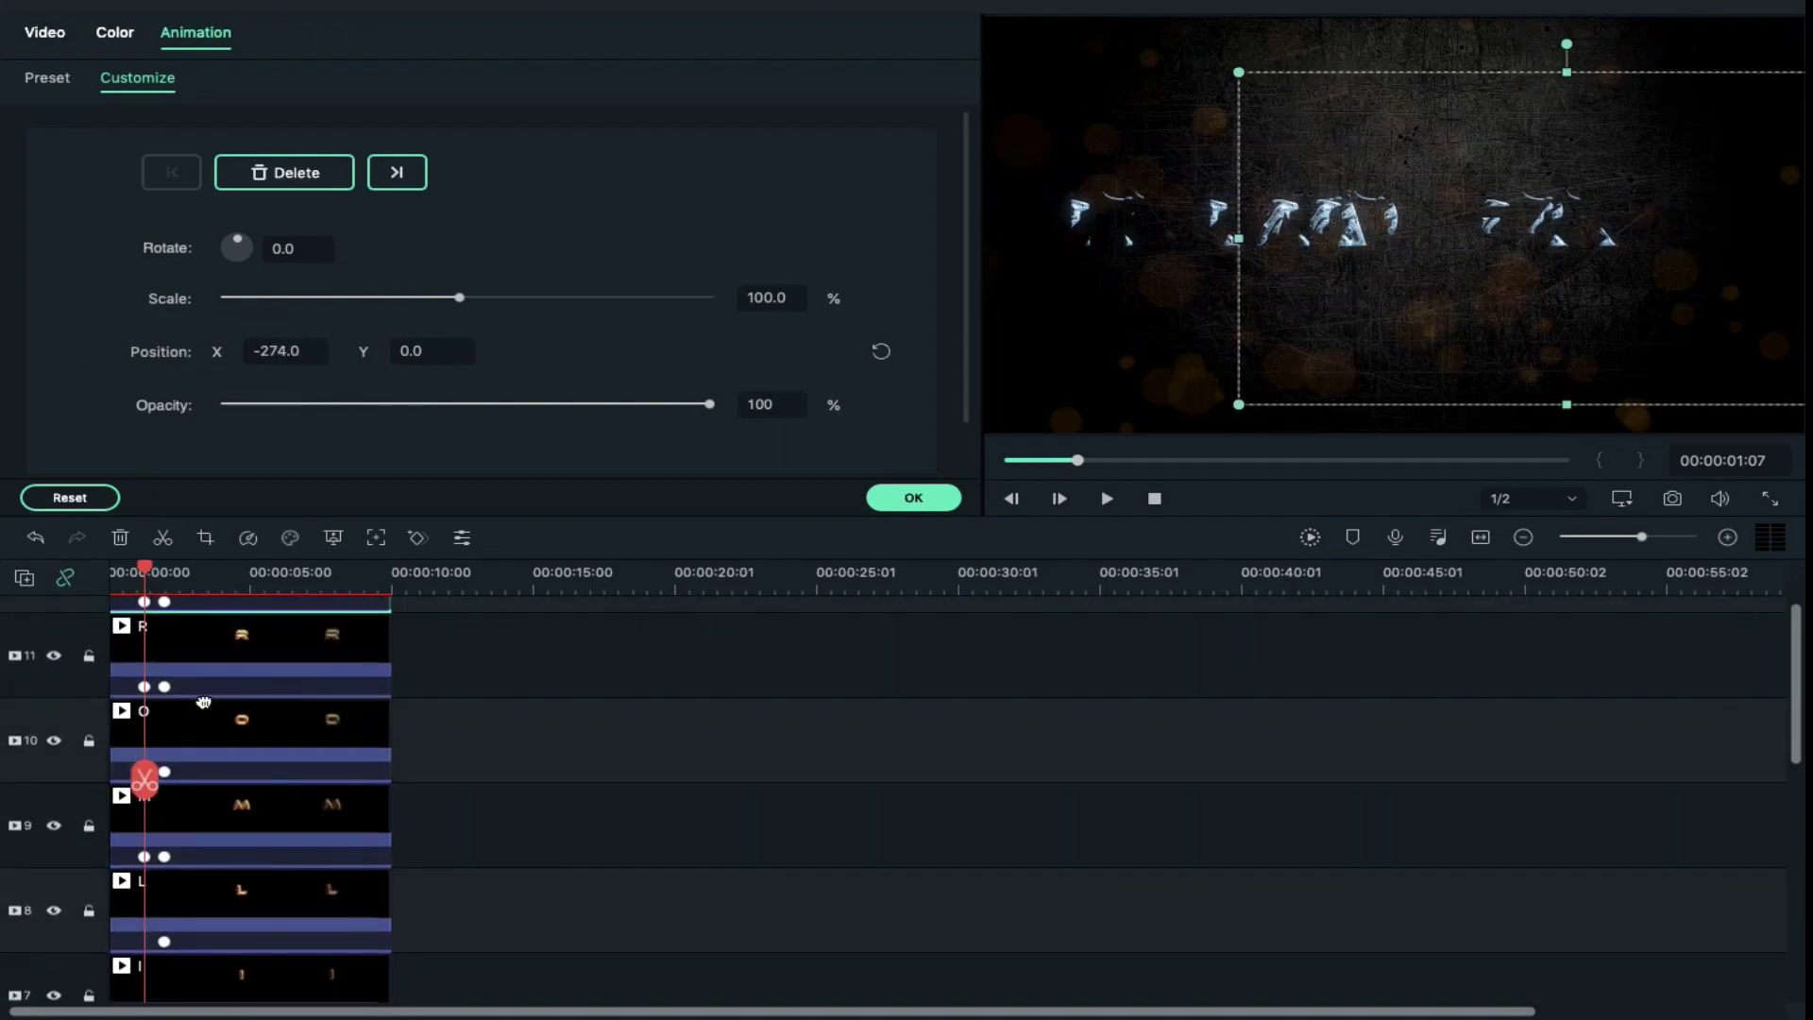
Set the keyframed X position at 00:00:01:07 to -77 for the L clip and 38 for the F clip.
left_click(223, 786)
left_click_drag(253, 351, 145, 365)
scroll(222, 717, "down", 2)
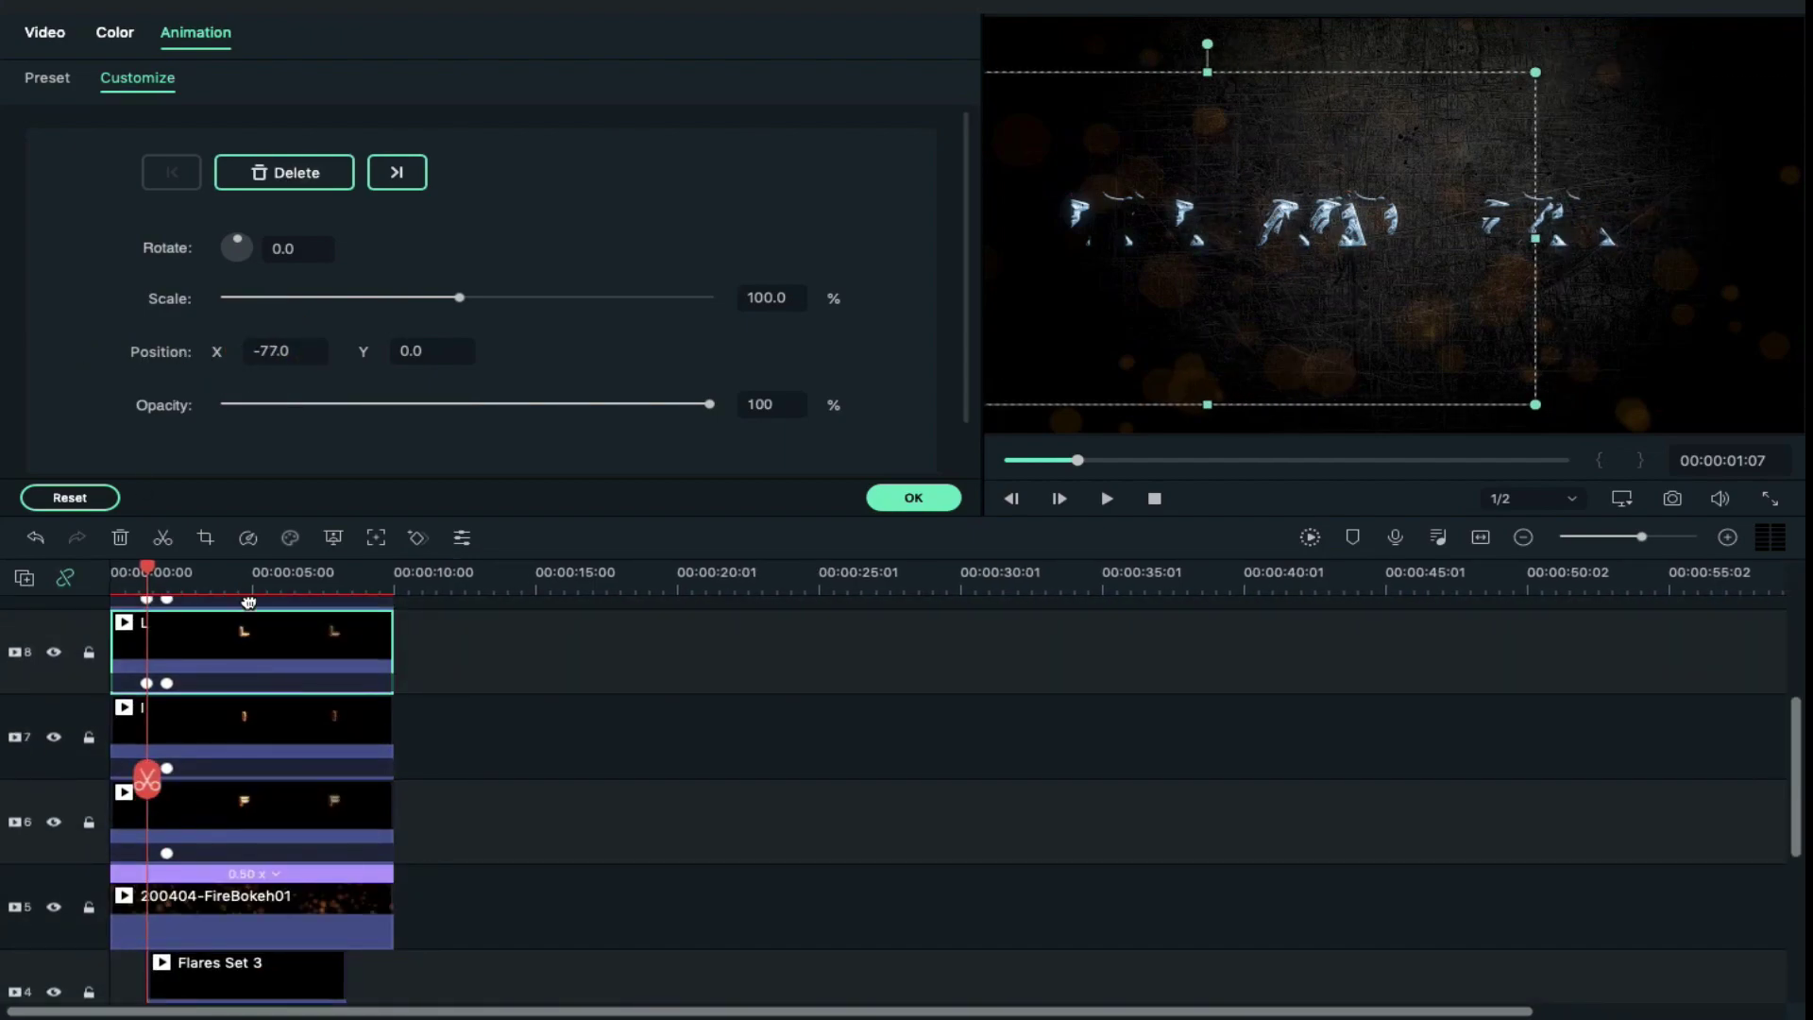
left_click(223, 810)
left_click_drag(253, 351, 289, 351)
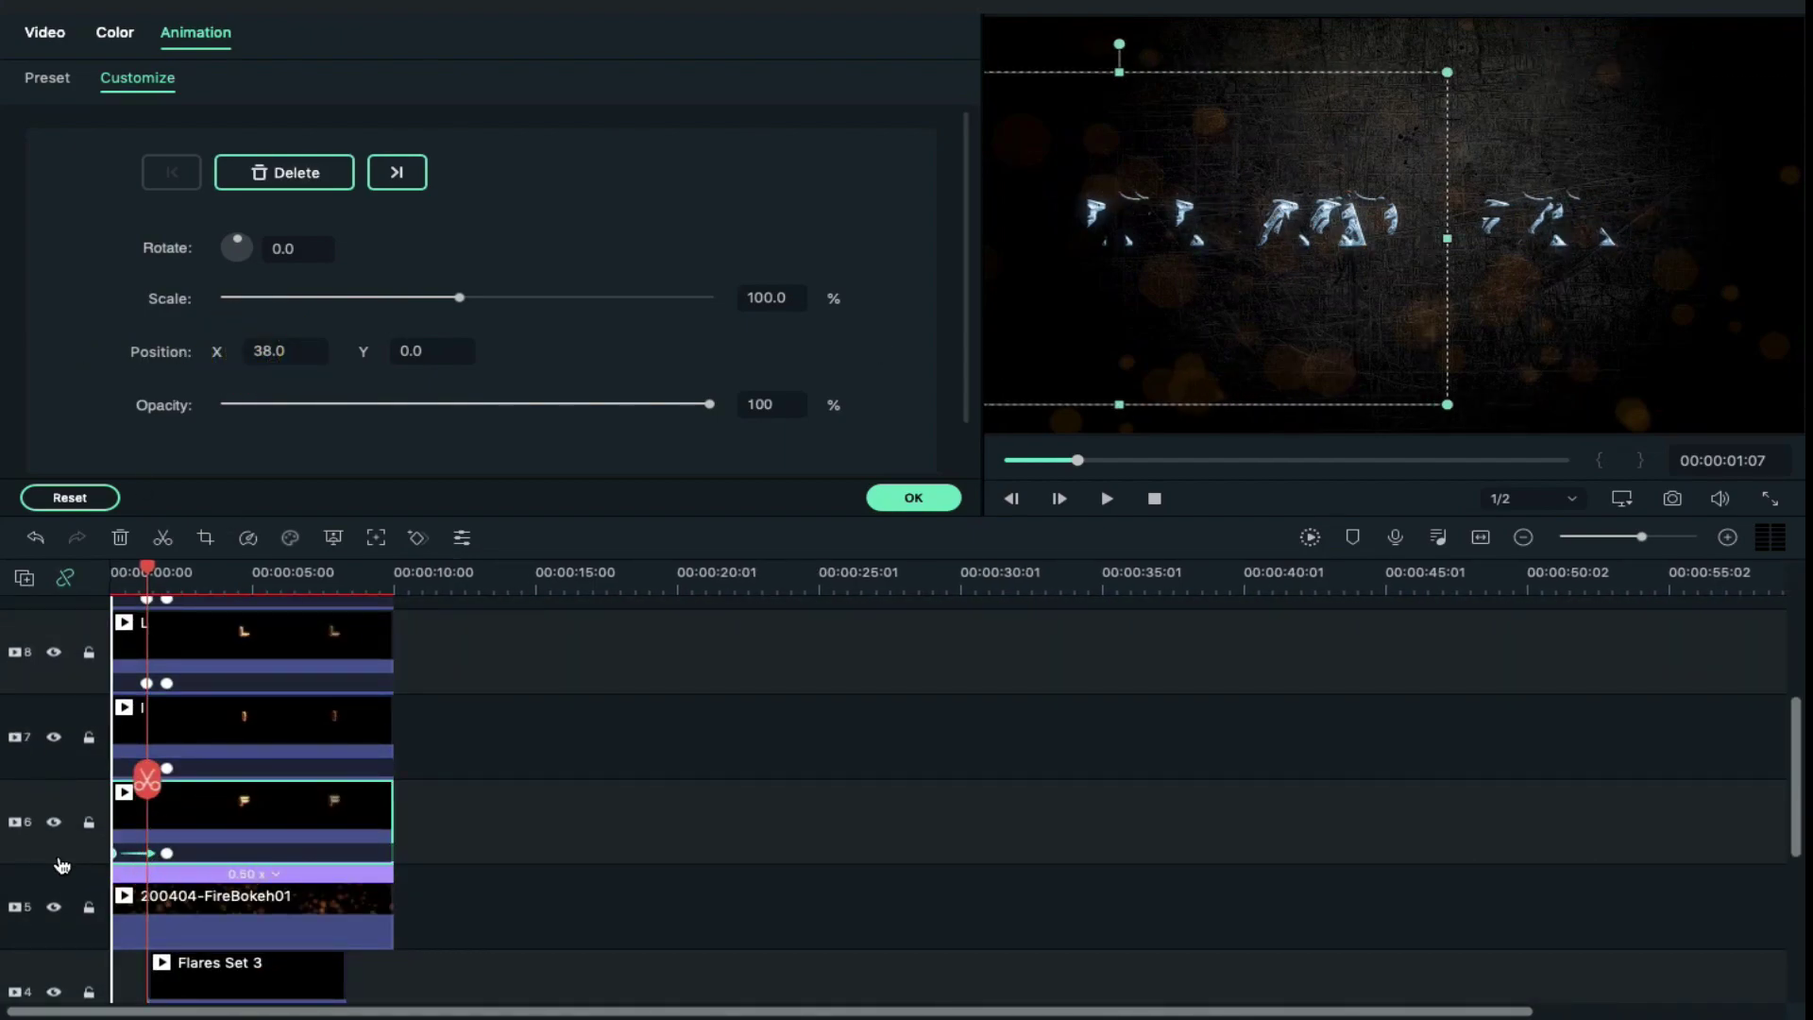
Move the 00:00:01:07 keyframes of all seven letter clips to the start of the timeline.
left_click_drag(61, 865, 53, 865)
left_click(148, 571)
left_click_drag(146, 767, 112, 768)
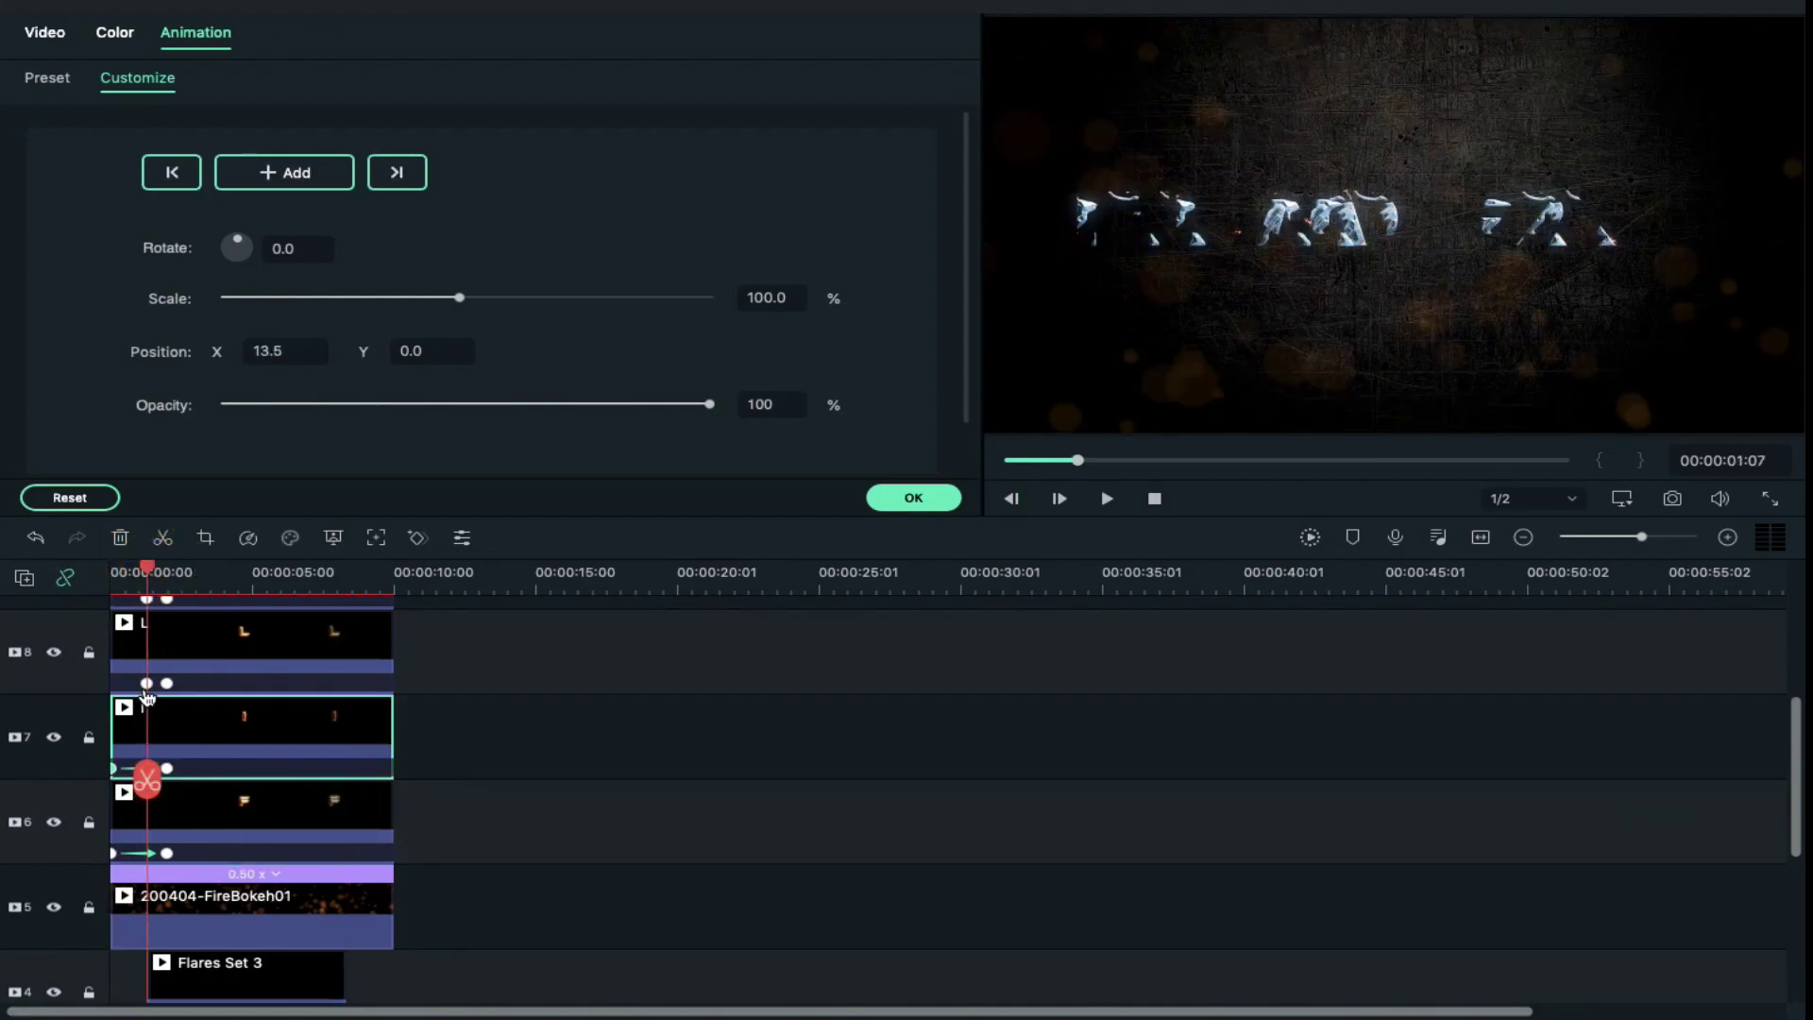
left_click_drag(146, 682, 111, 682)
scroll(189, 728, "up", 3)
left_click_drag(146, 836, 111, 835)
left_click_drag(146, 751, 111, 750)
scroll(256, 682, "up", 2)
left_click_drag(146, 666, 112, 700)
left_click(151, 570)
scroll(160, 573, "up", 3)
Add the Cinema 21:9 effect above the letters, extend it to 10 seconds and place it on track 14.
left_click_drag(142, 570, 217, 576)
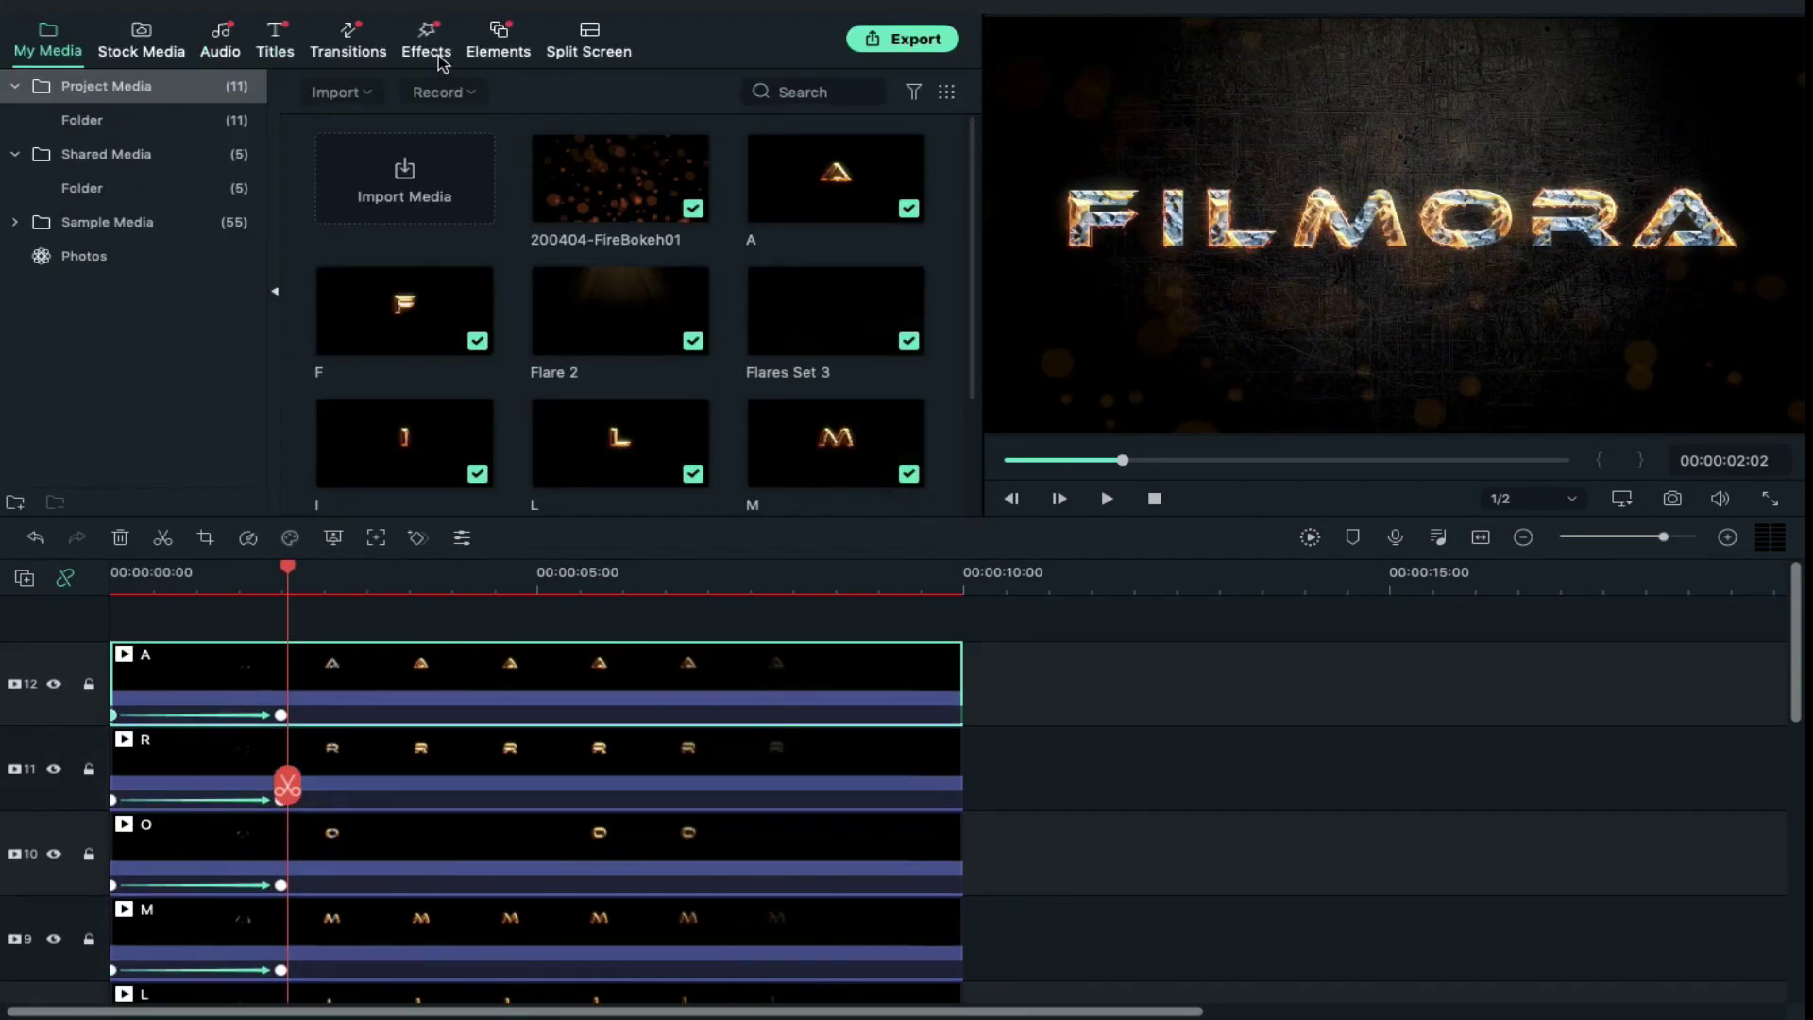
left_click(437, 54)
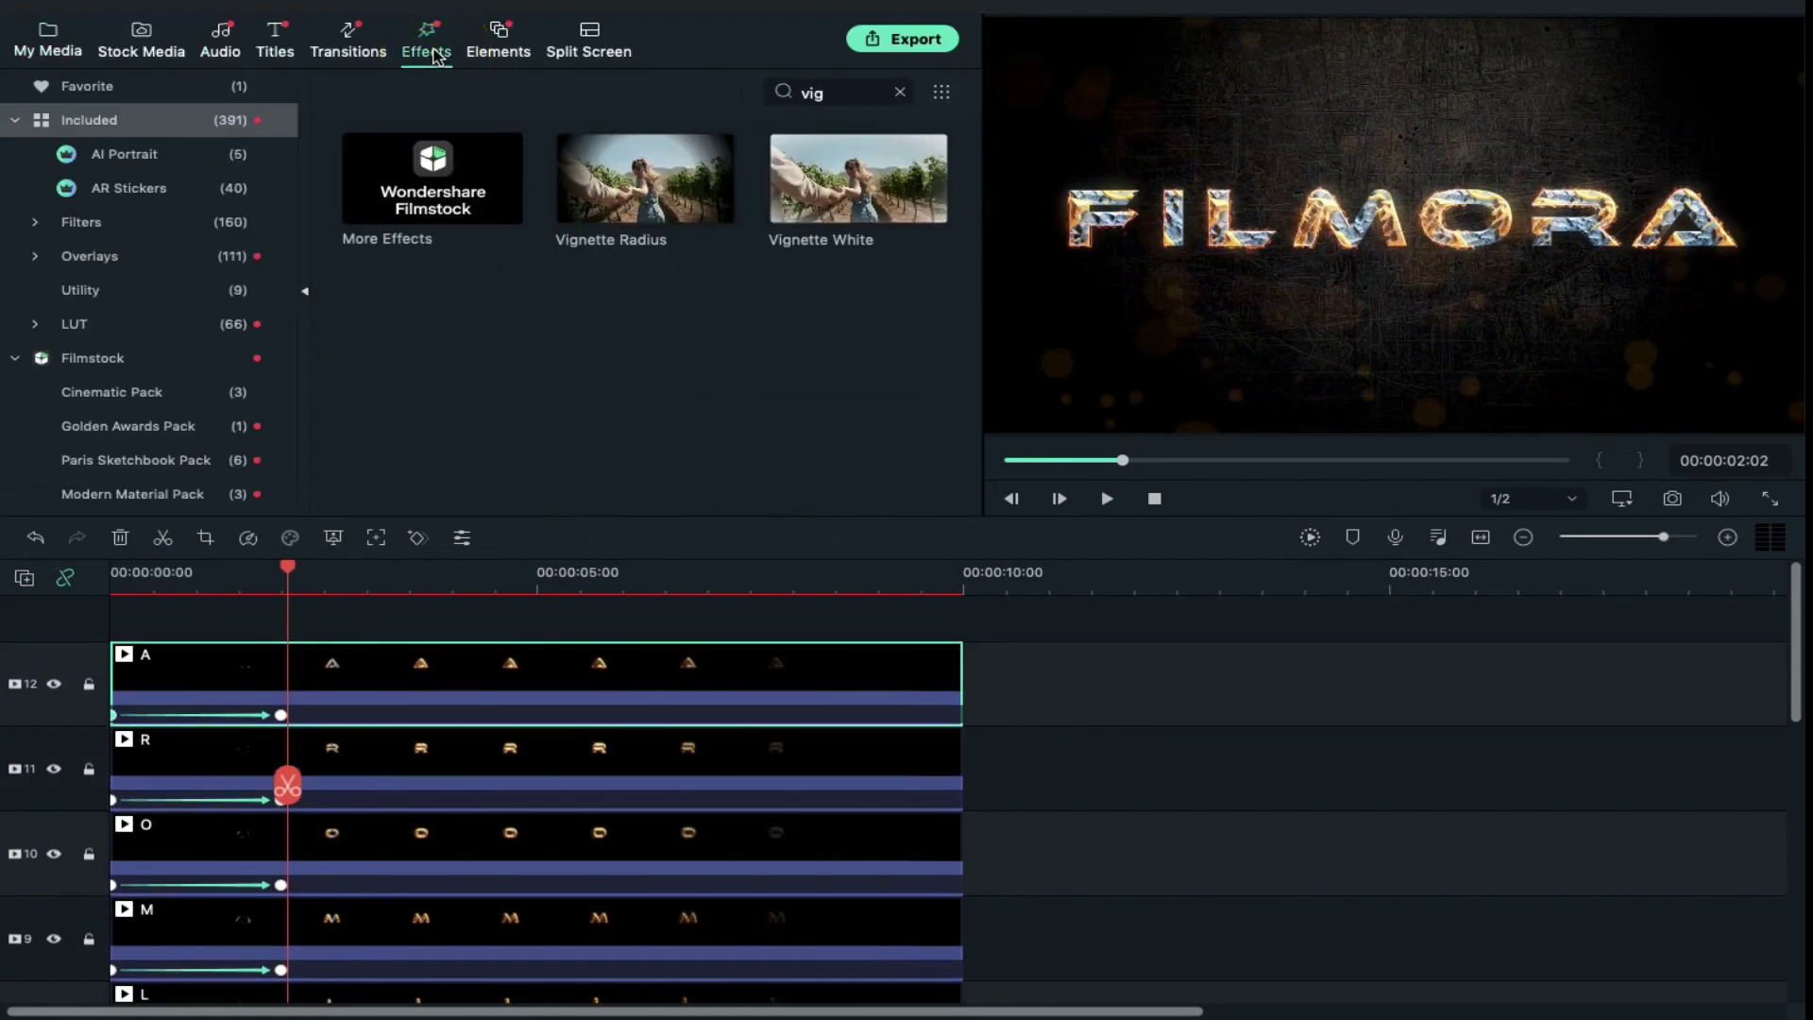
double_click(845, 94)
type("21")
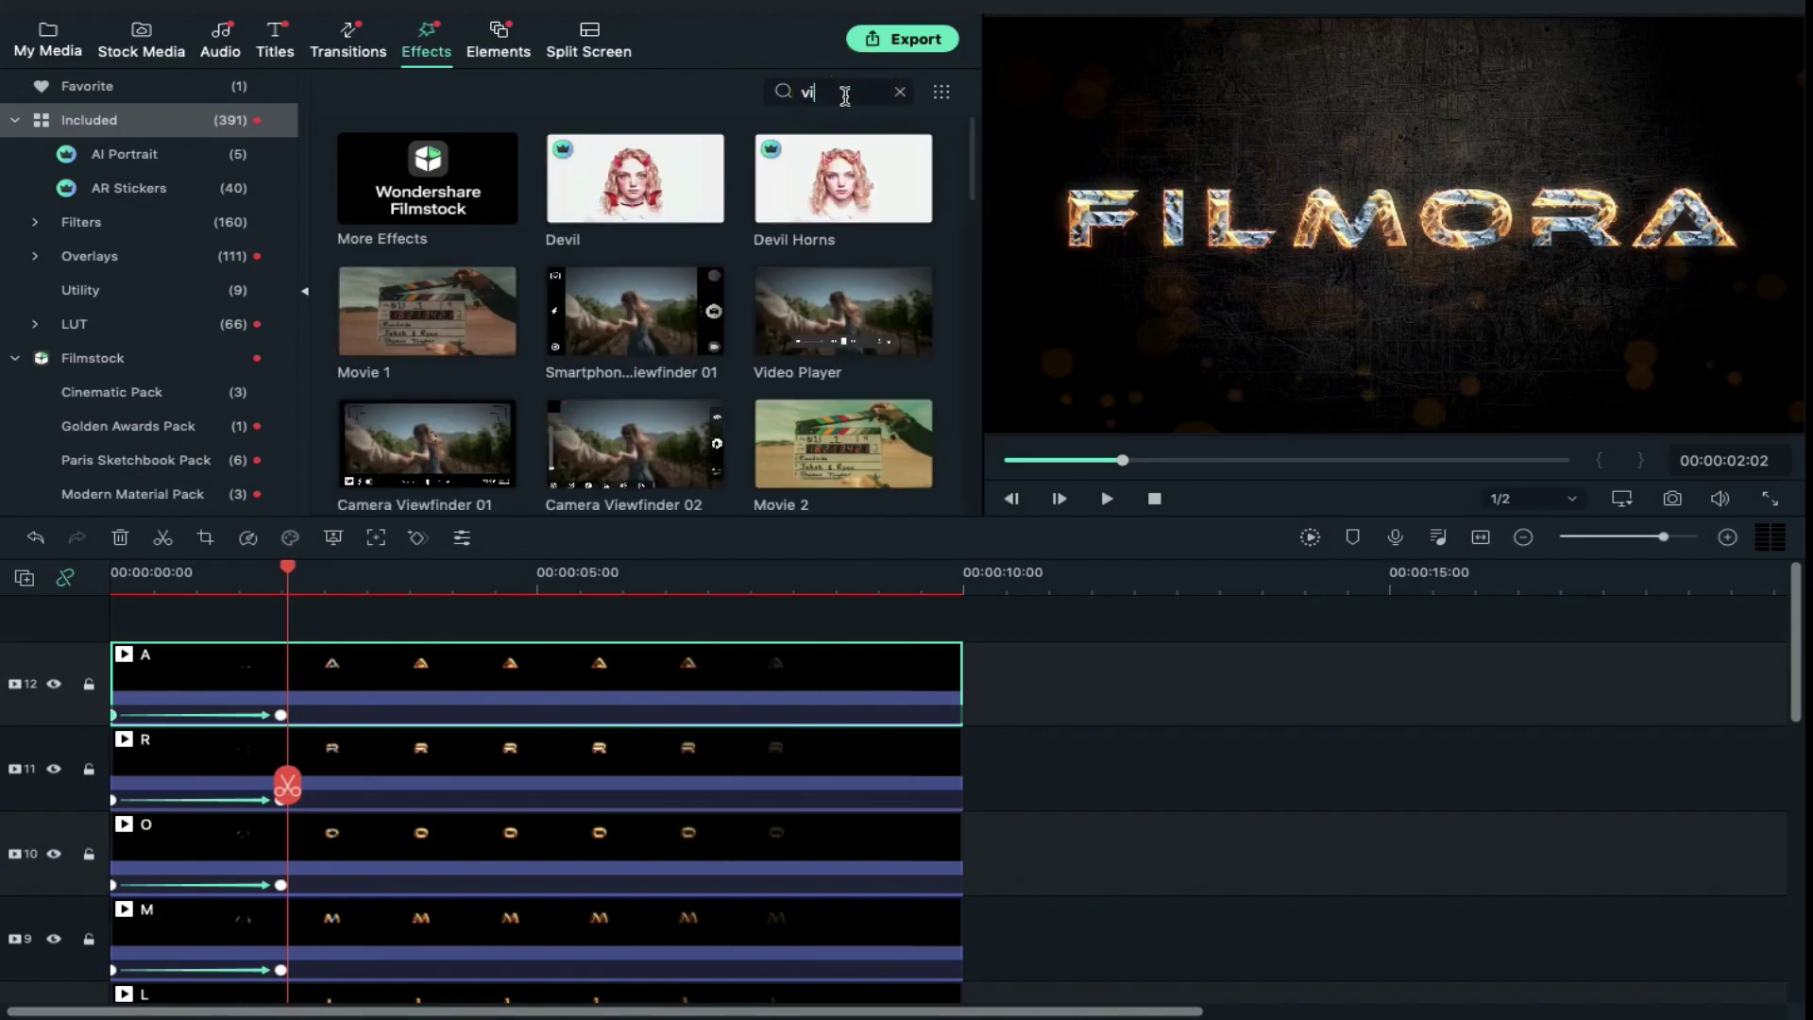
left_click_drag(666, 201, 133, 623)
left_click_drag(536, 614, 963, 615)
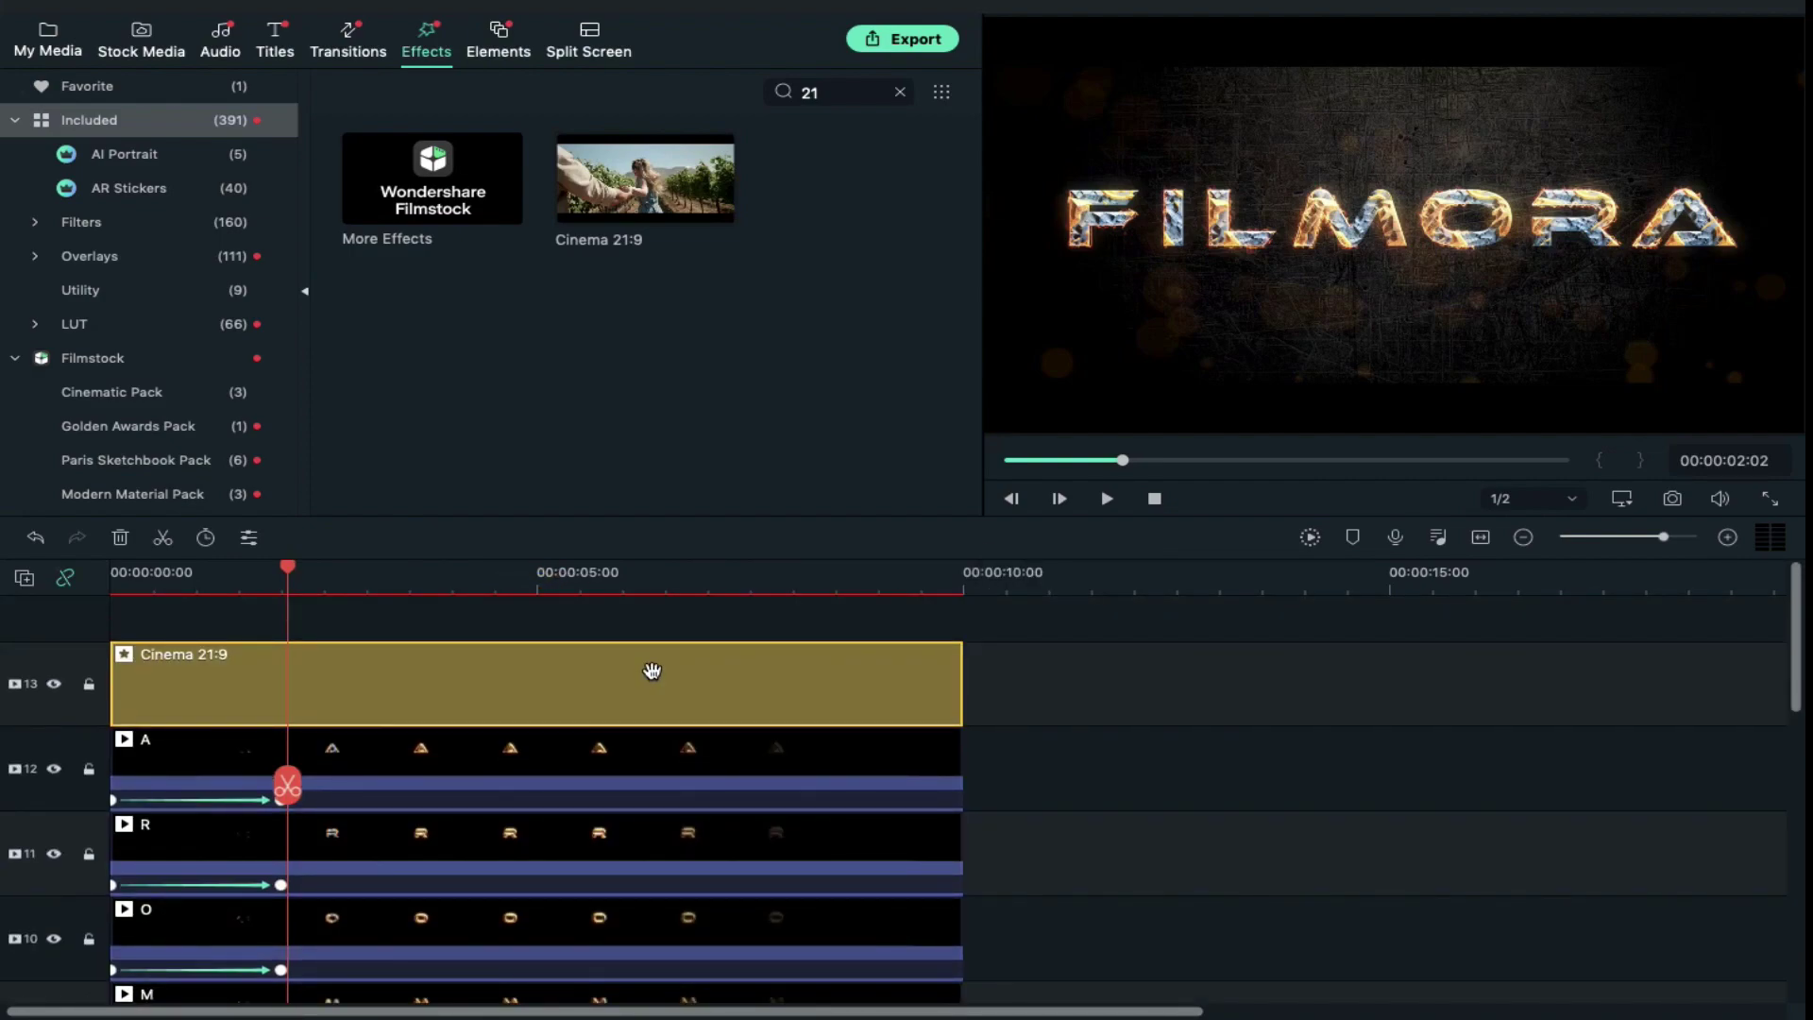
left_click_drag(651, 671, 640, 635)
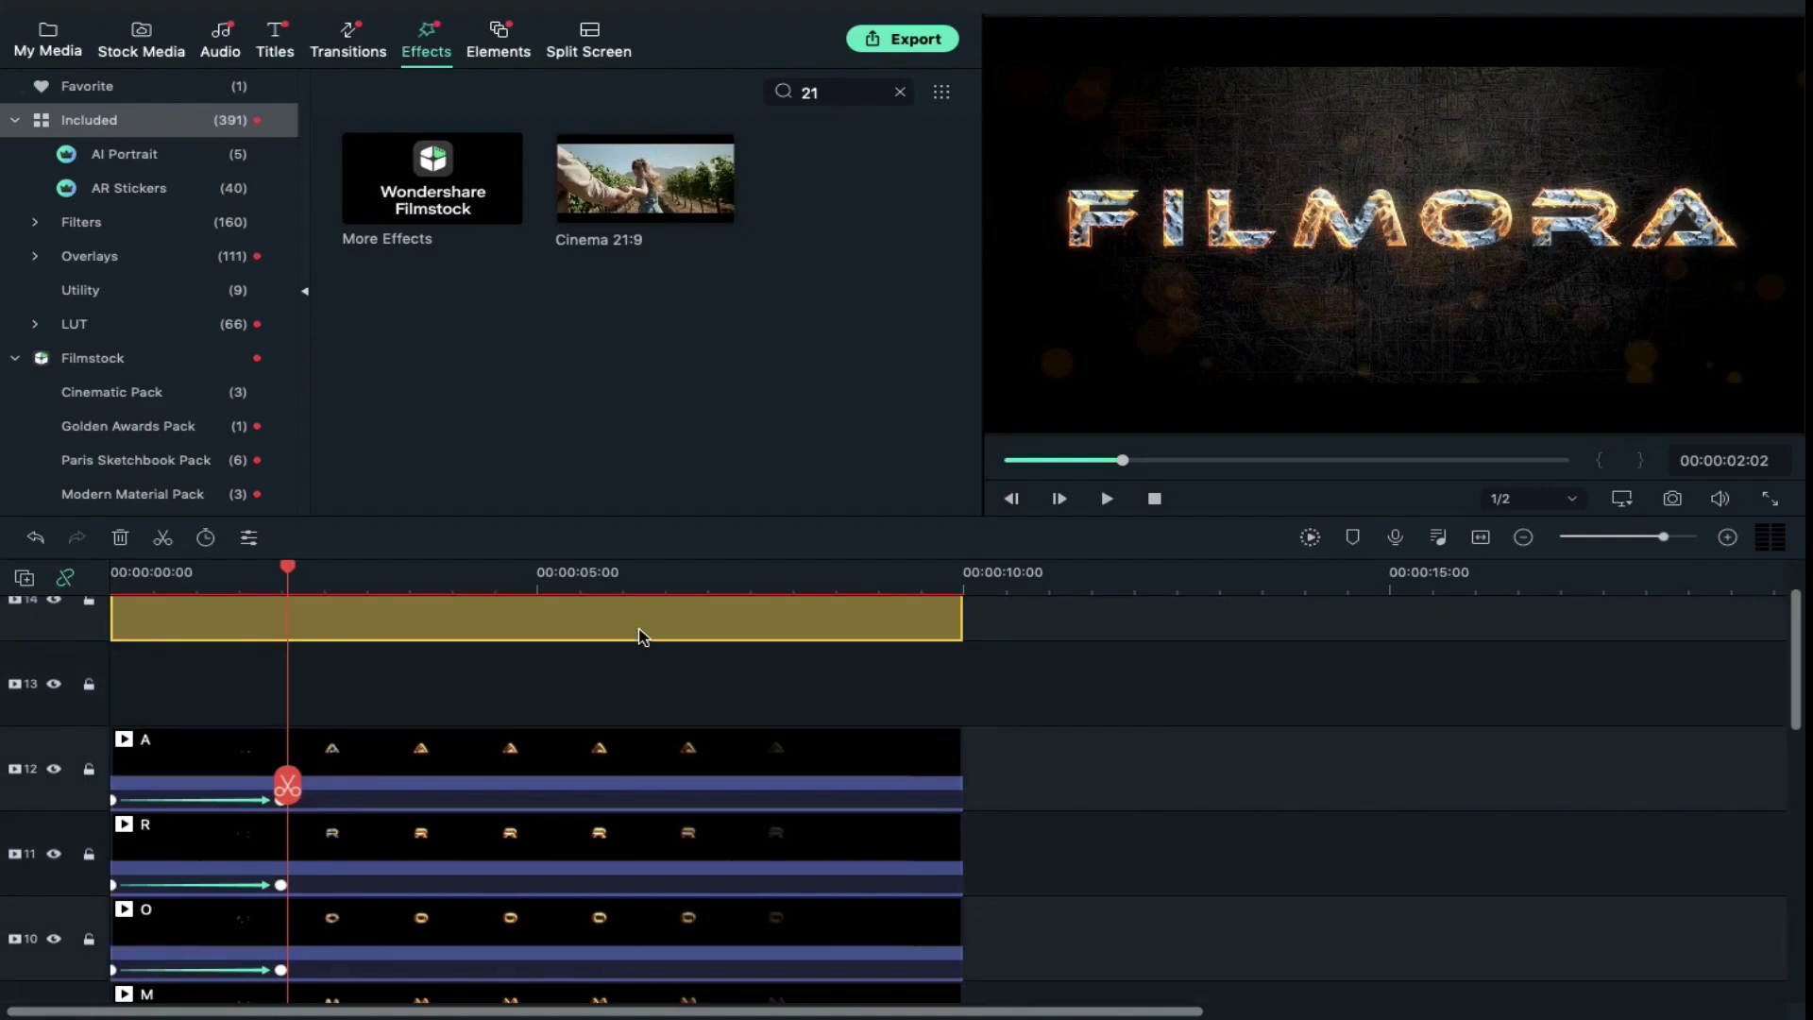
Add a Default Title on track 13 reading CINEMATIC INTRO in the OptimusPrinceps font.
left_click(264, 53)
left_click(122, 90)
left_click_drag(431, 179, 318, 702)
double_click(339, 703)
left_click(614, 124)
scroll(510, 566, "up", 10)
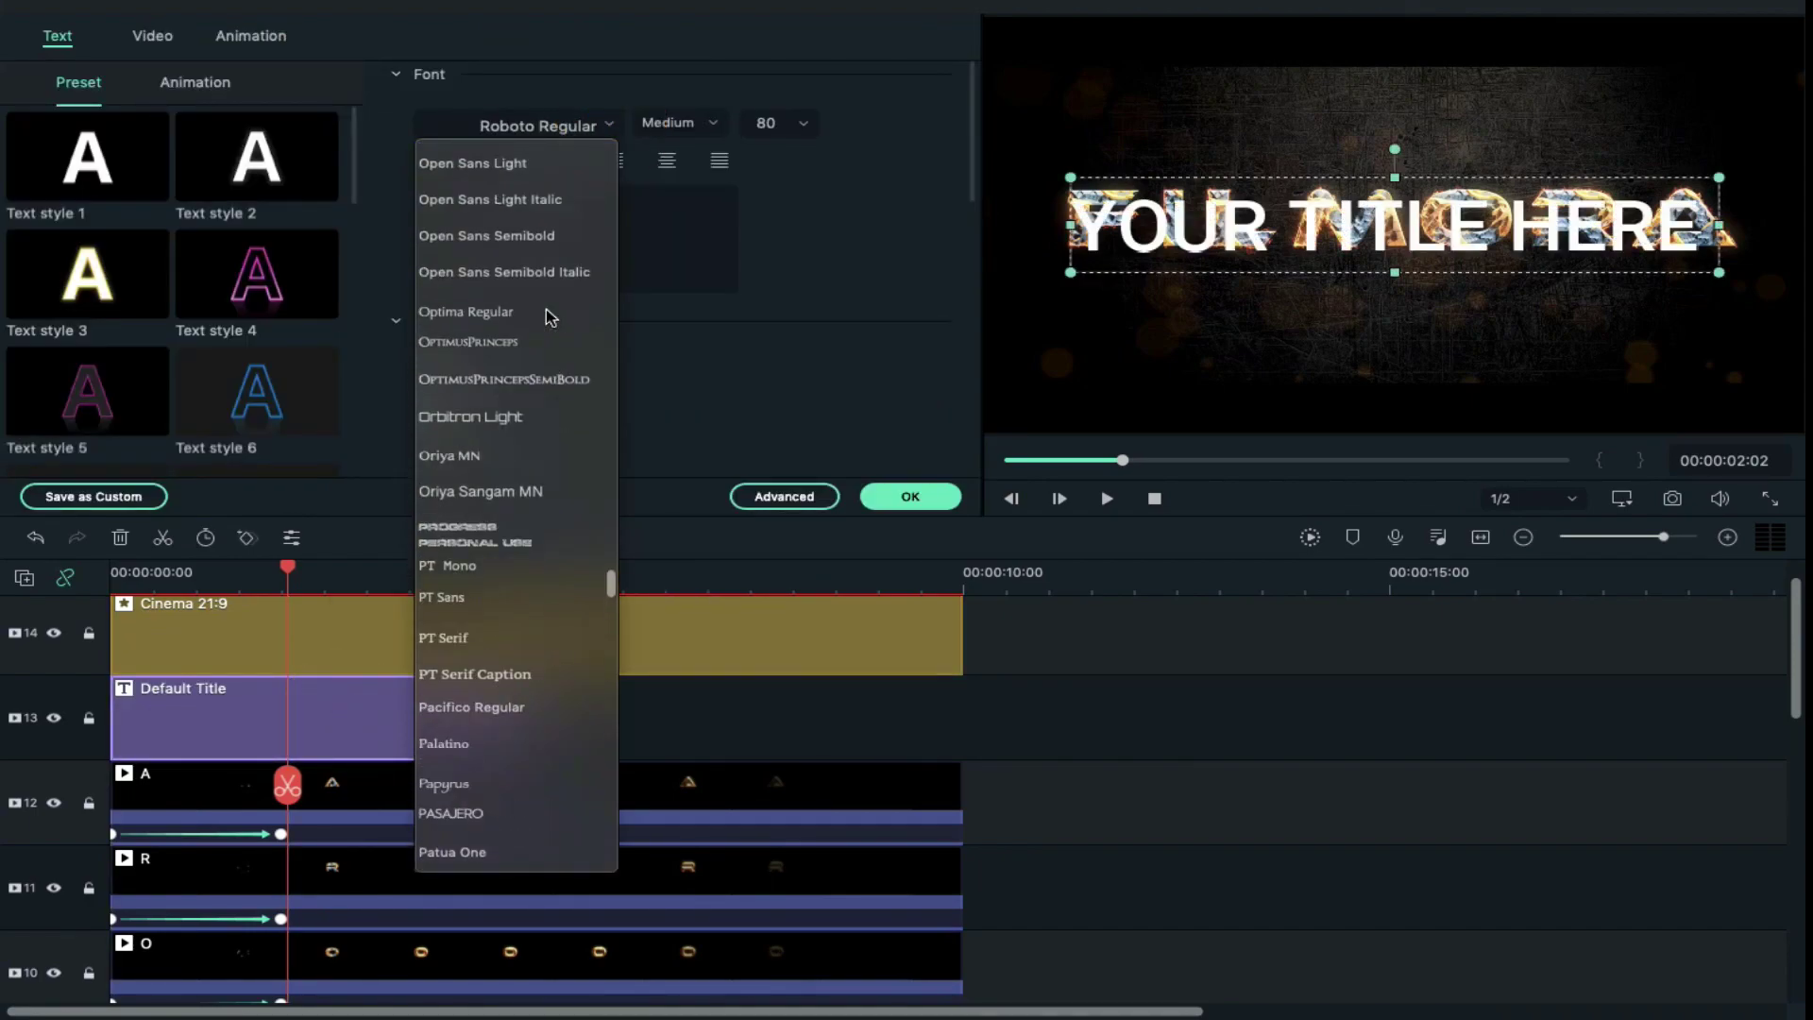
left_click(506, 676)
key("ctrl+a")
type("CINEMATIC INTRO")
Set the CINEMATIC INTRO title to size 30 with text spacing 6.0 and place it just above FILMORA.
left_click(803, 123)
left_click(793, 331)
left_click(802, 124)
left_click(783, 378)
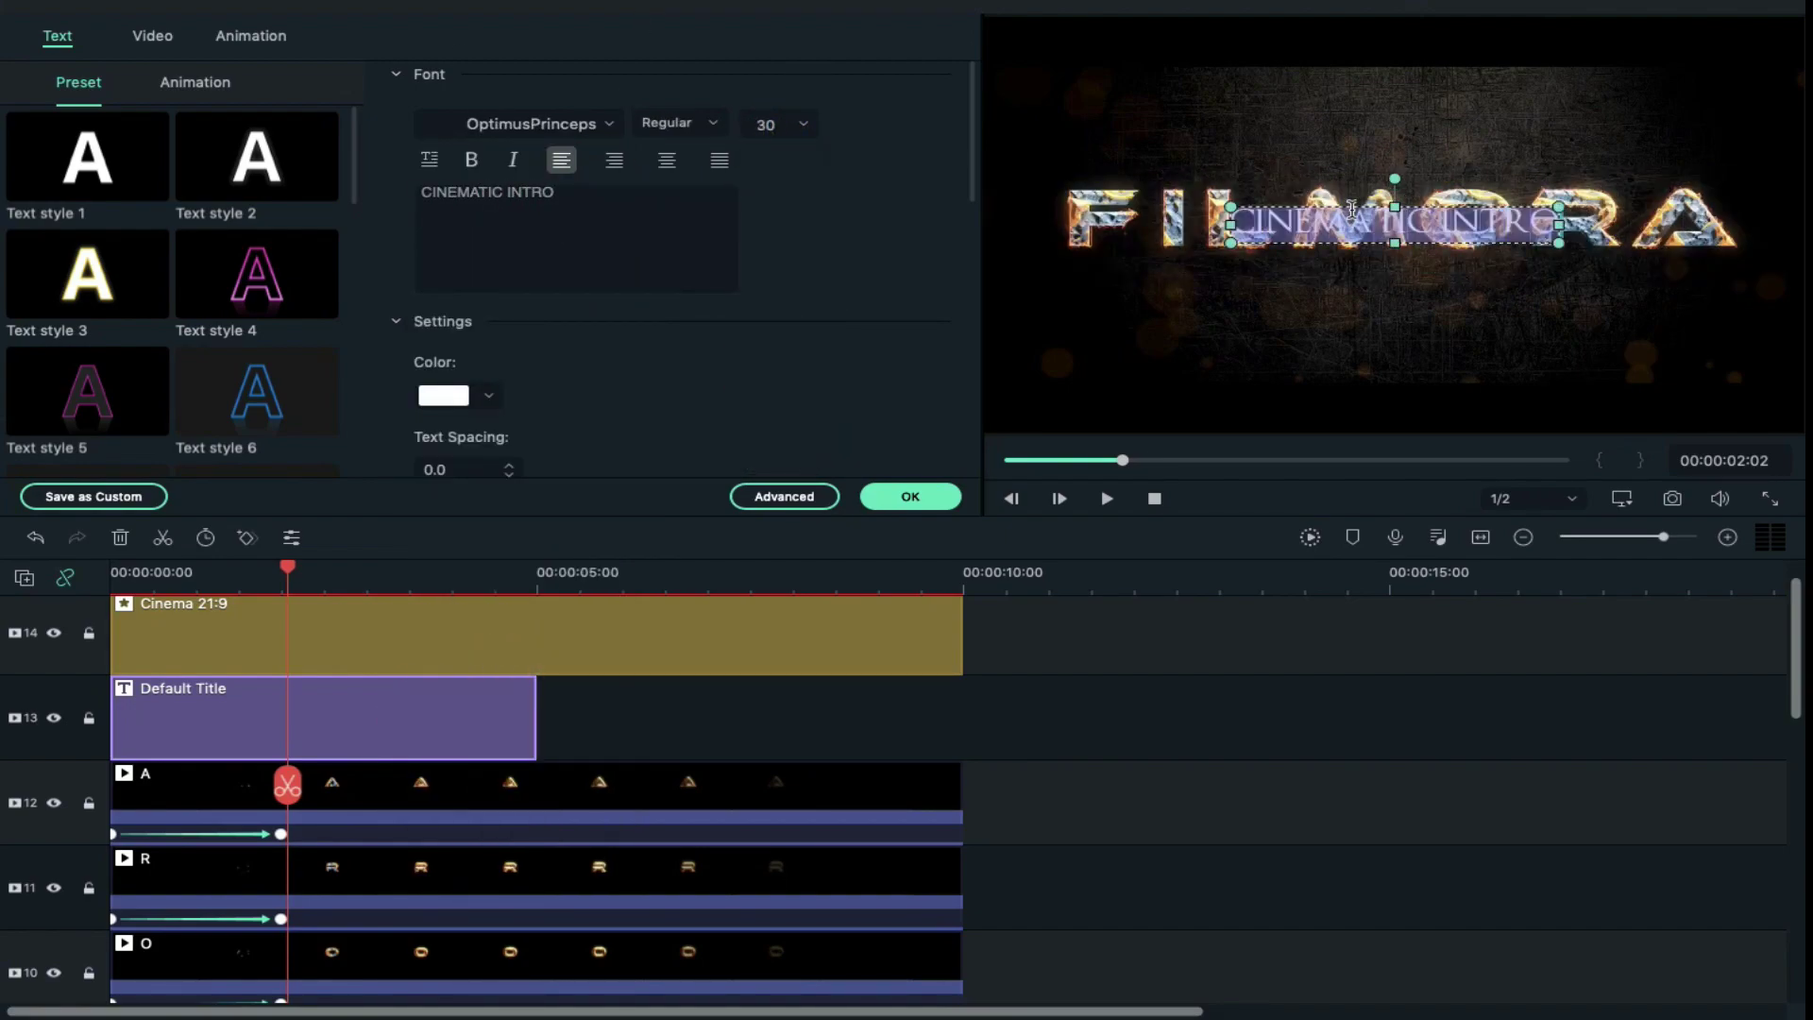
left_click_drag(1350, 206, 1353, 155)
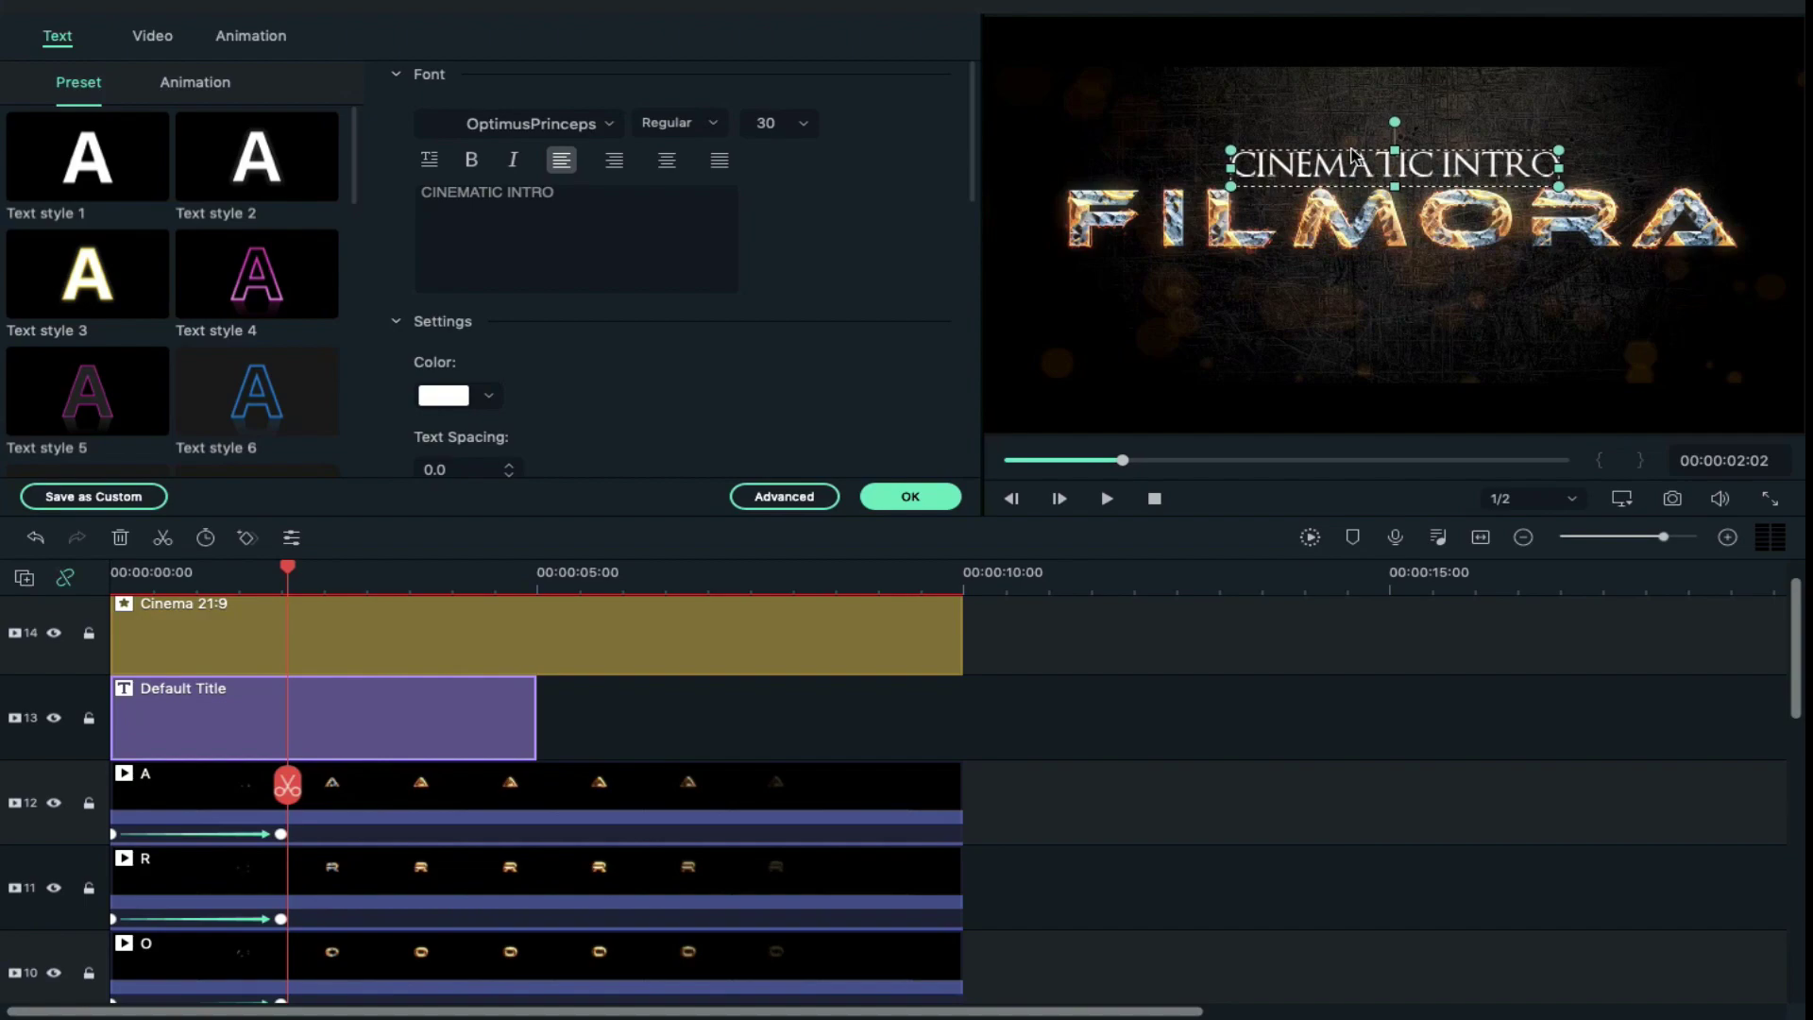
left_click(509, 464)
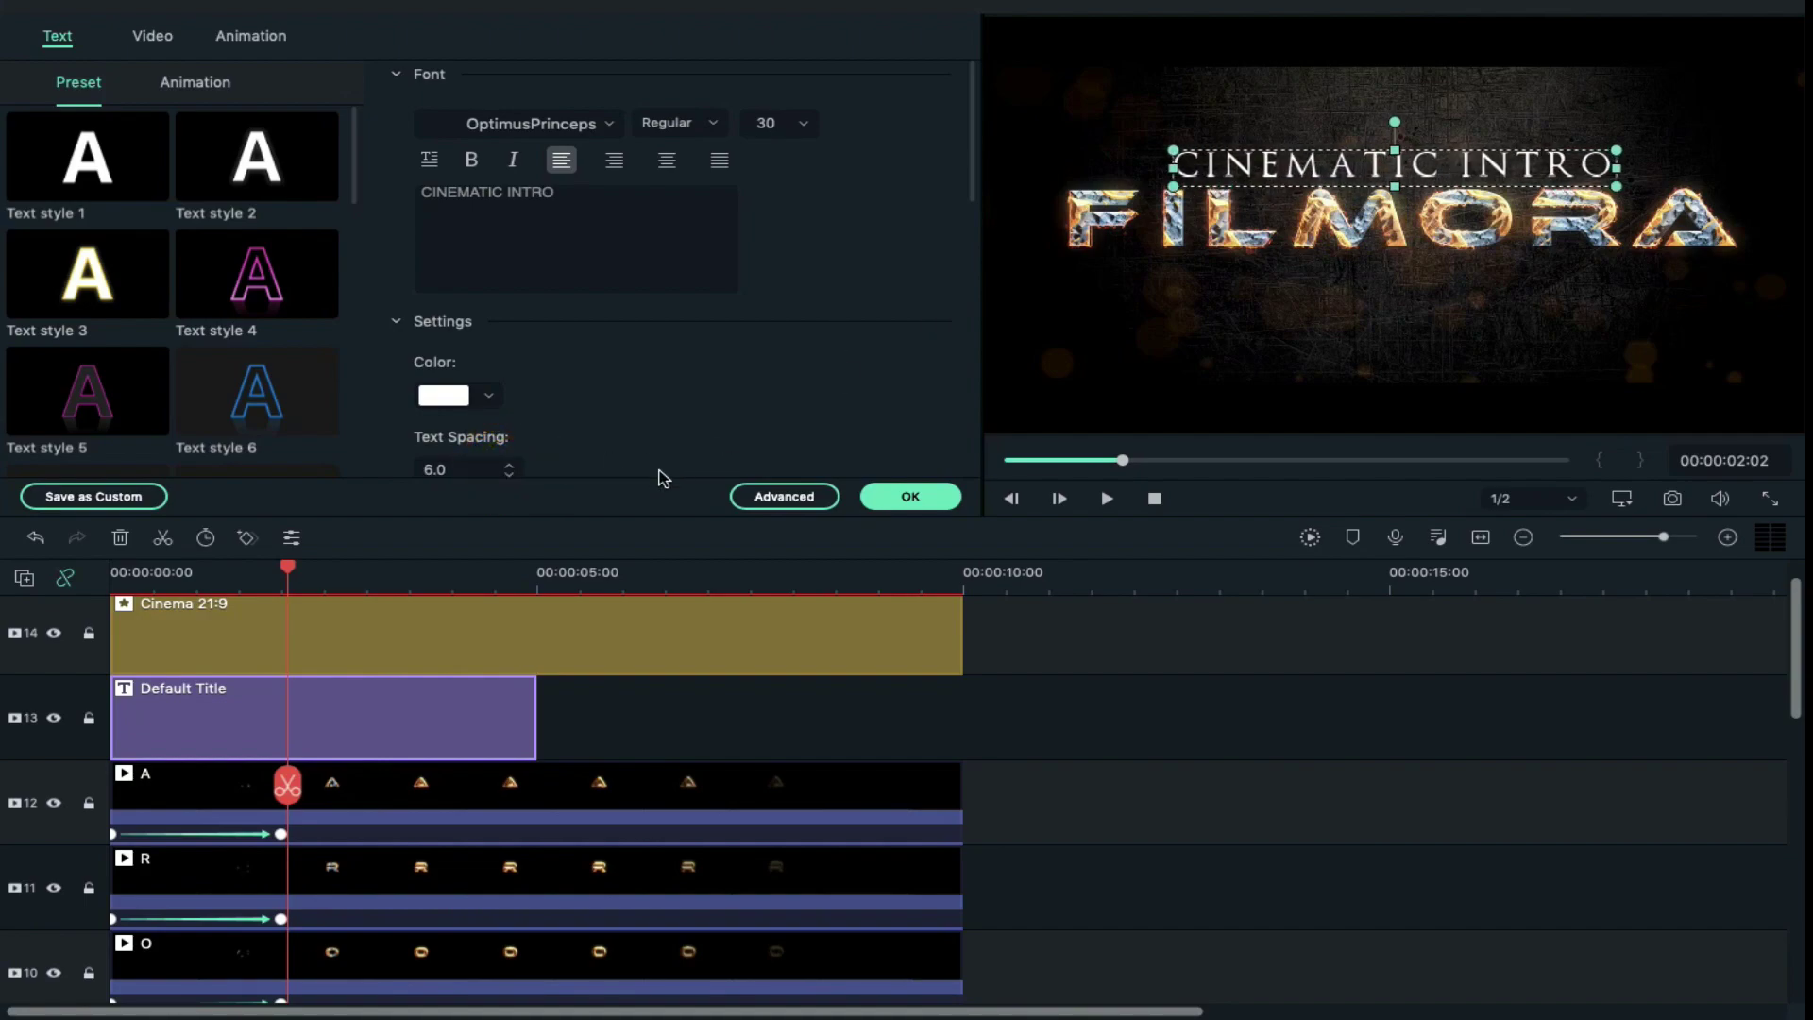
Change the title's text fill to an Image Fill using download.jpeg.
left_click(752, 495)
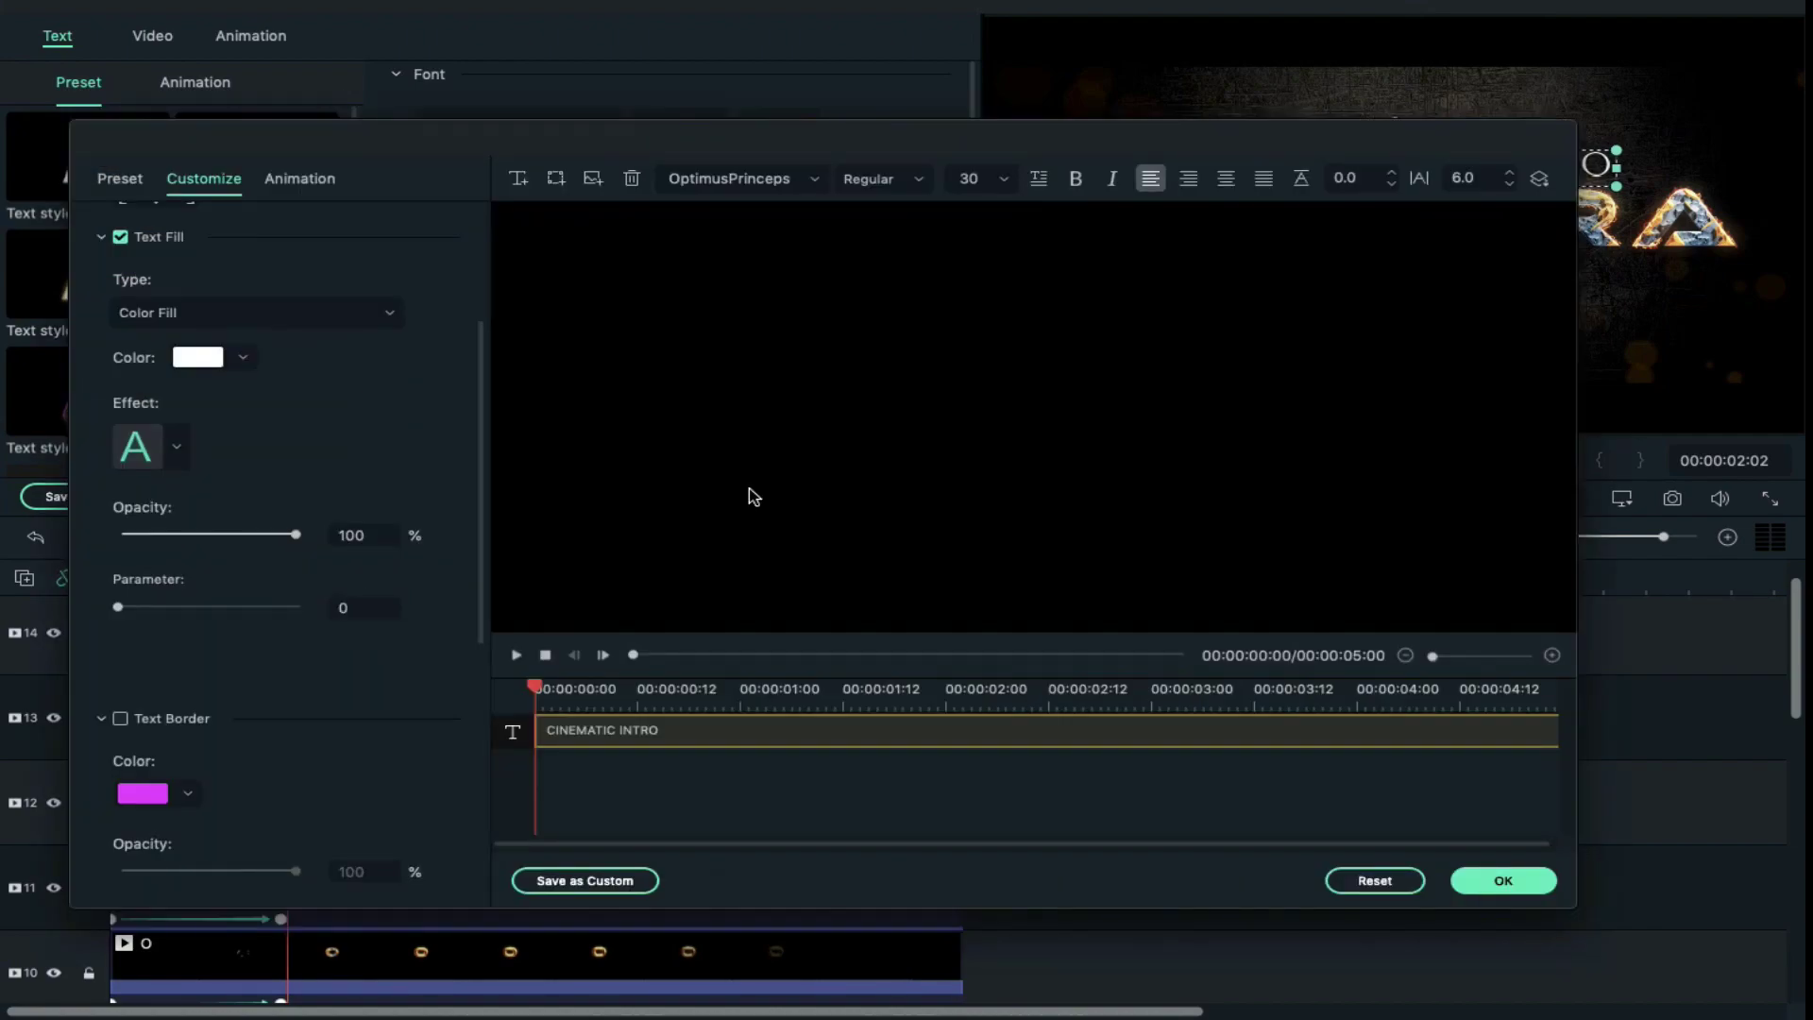
left_click(321, 502)
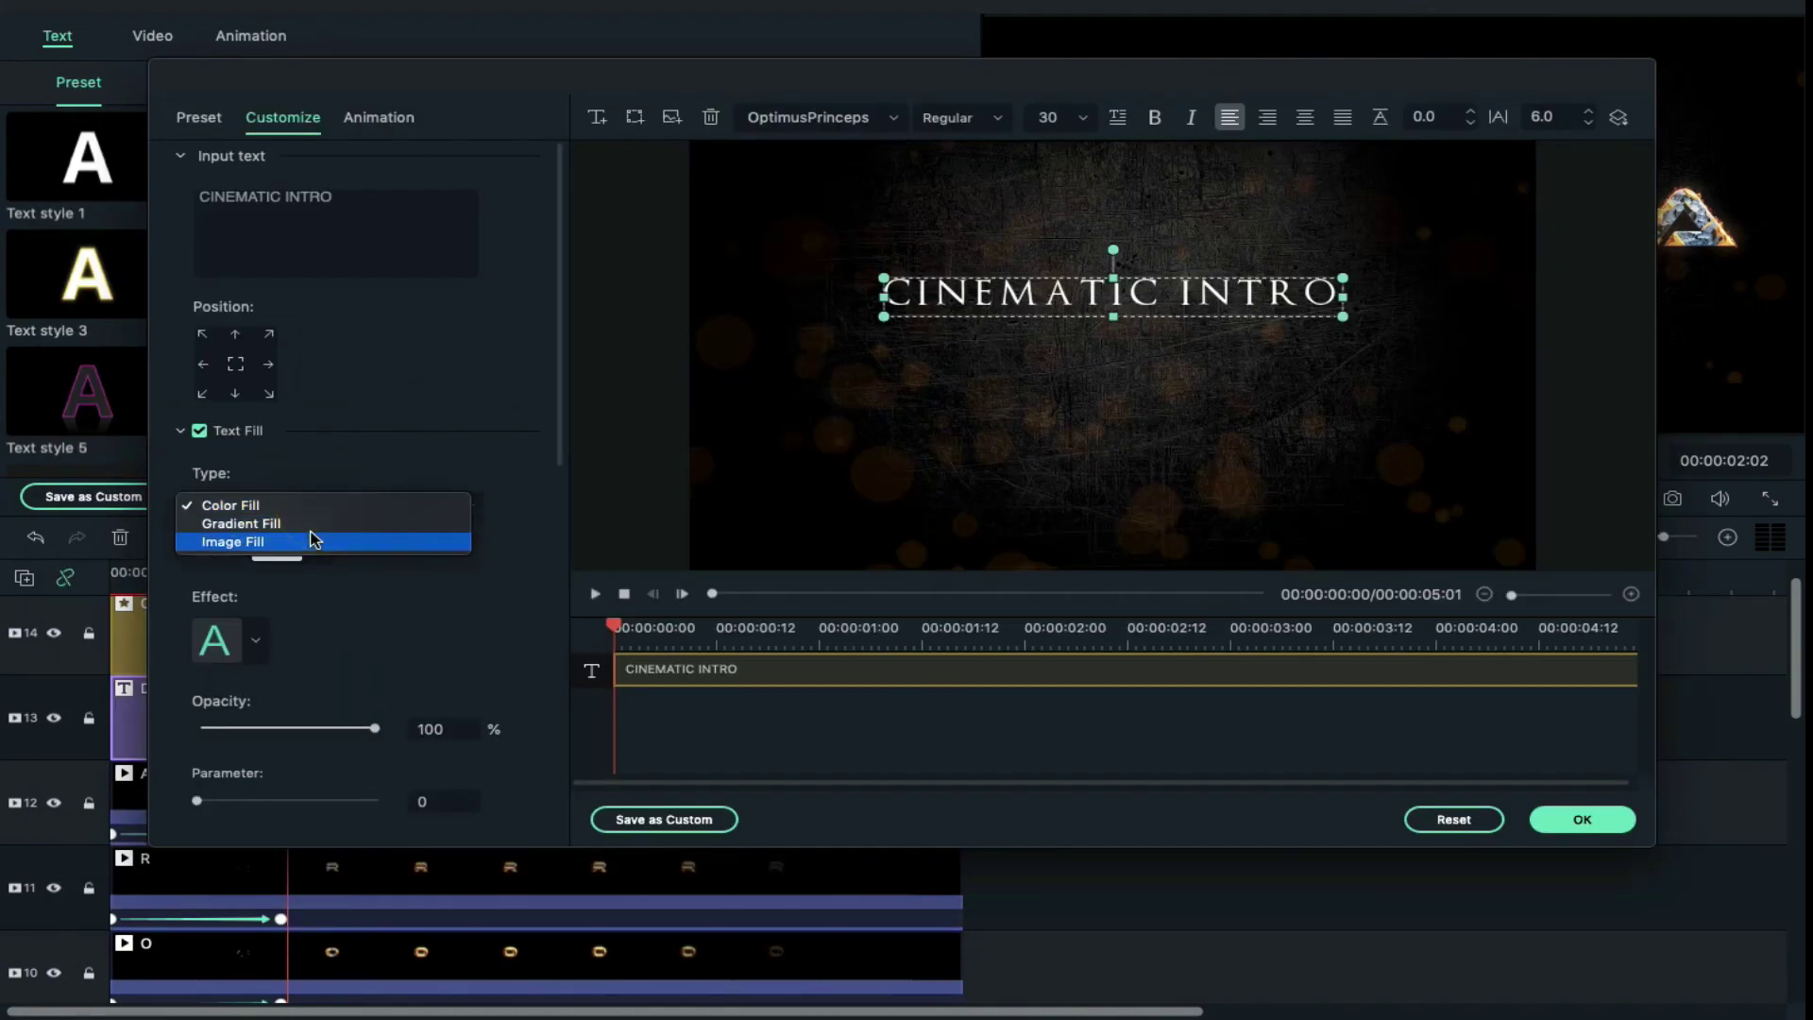
left_click(311, 535)
left_click(205, 556)
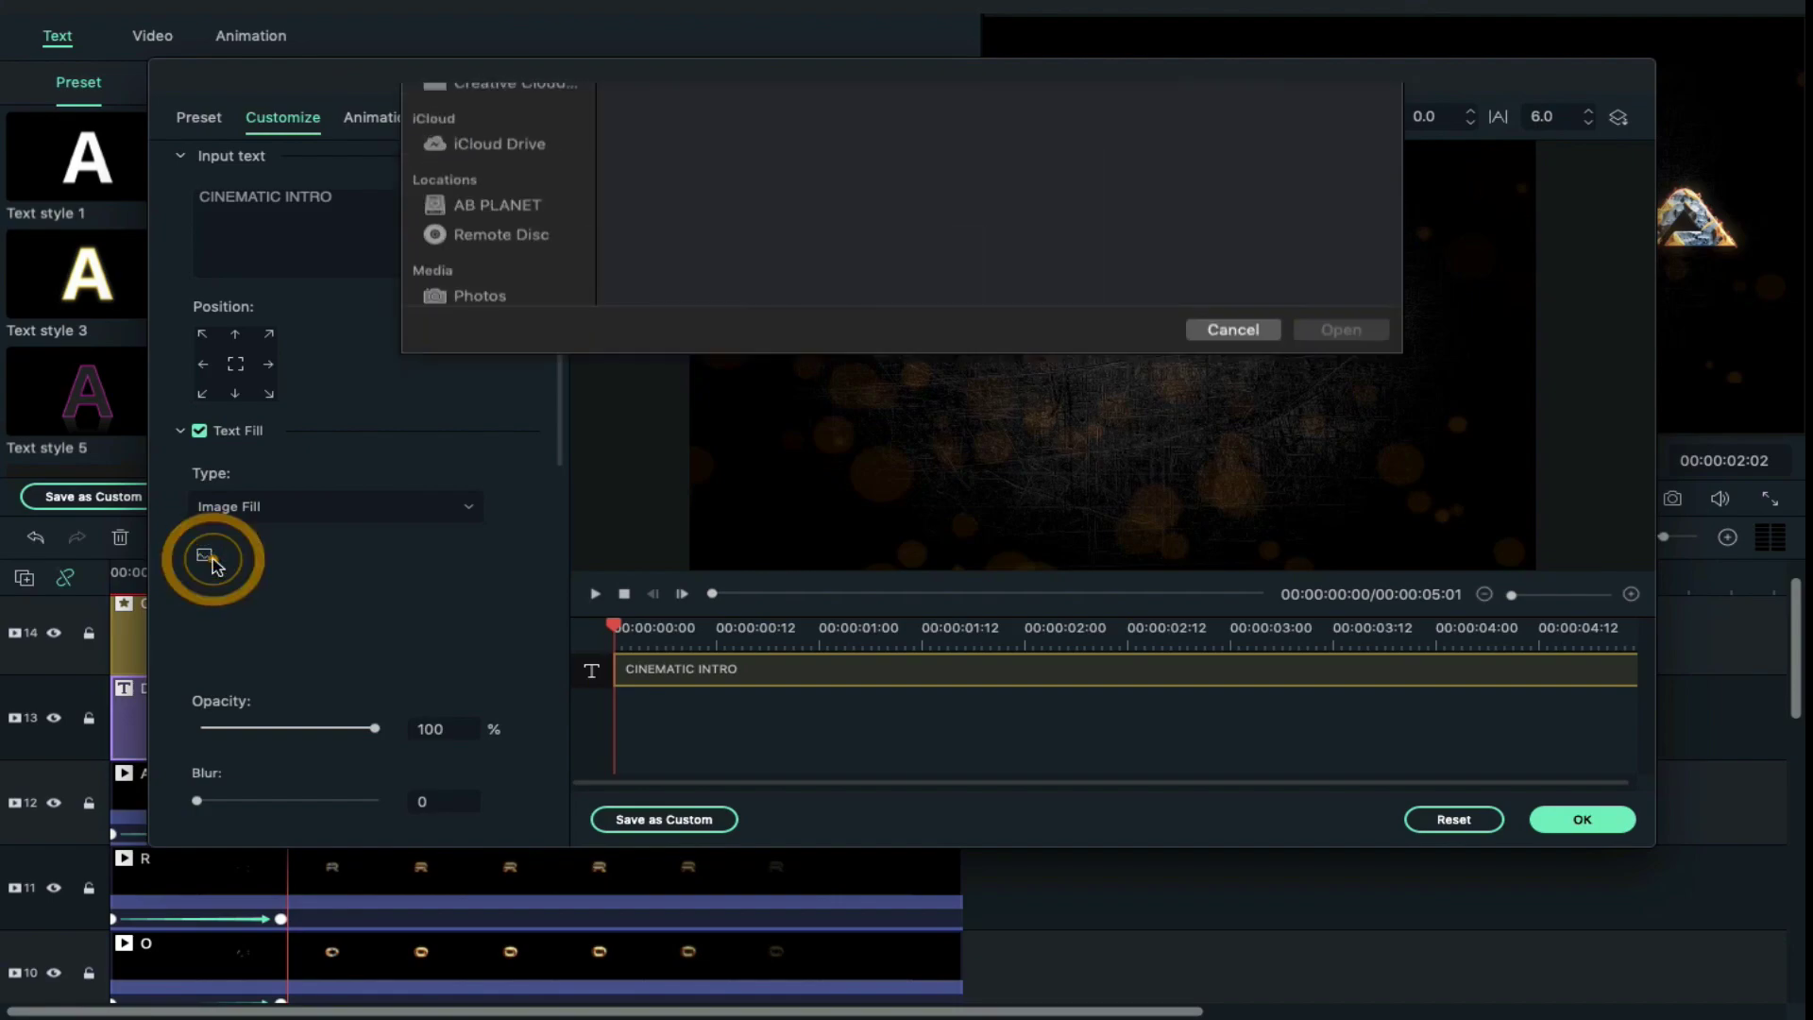
left_click(688, 326)
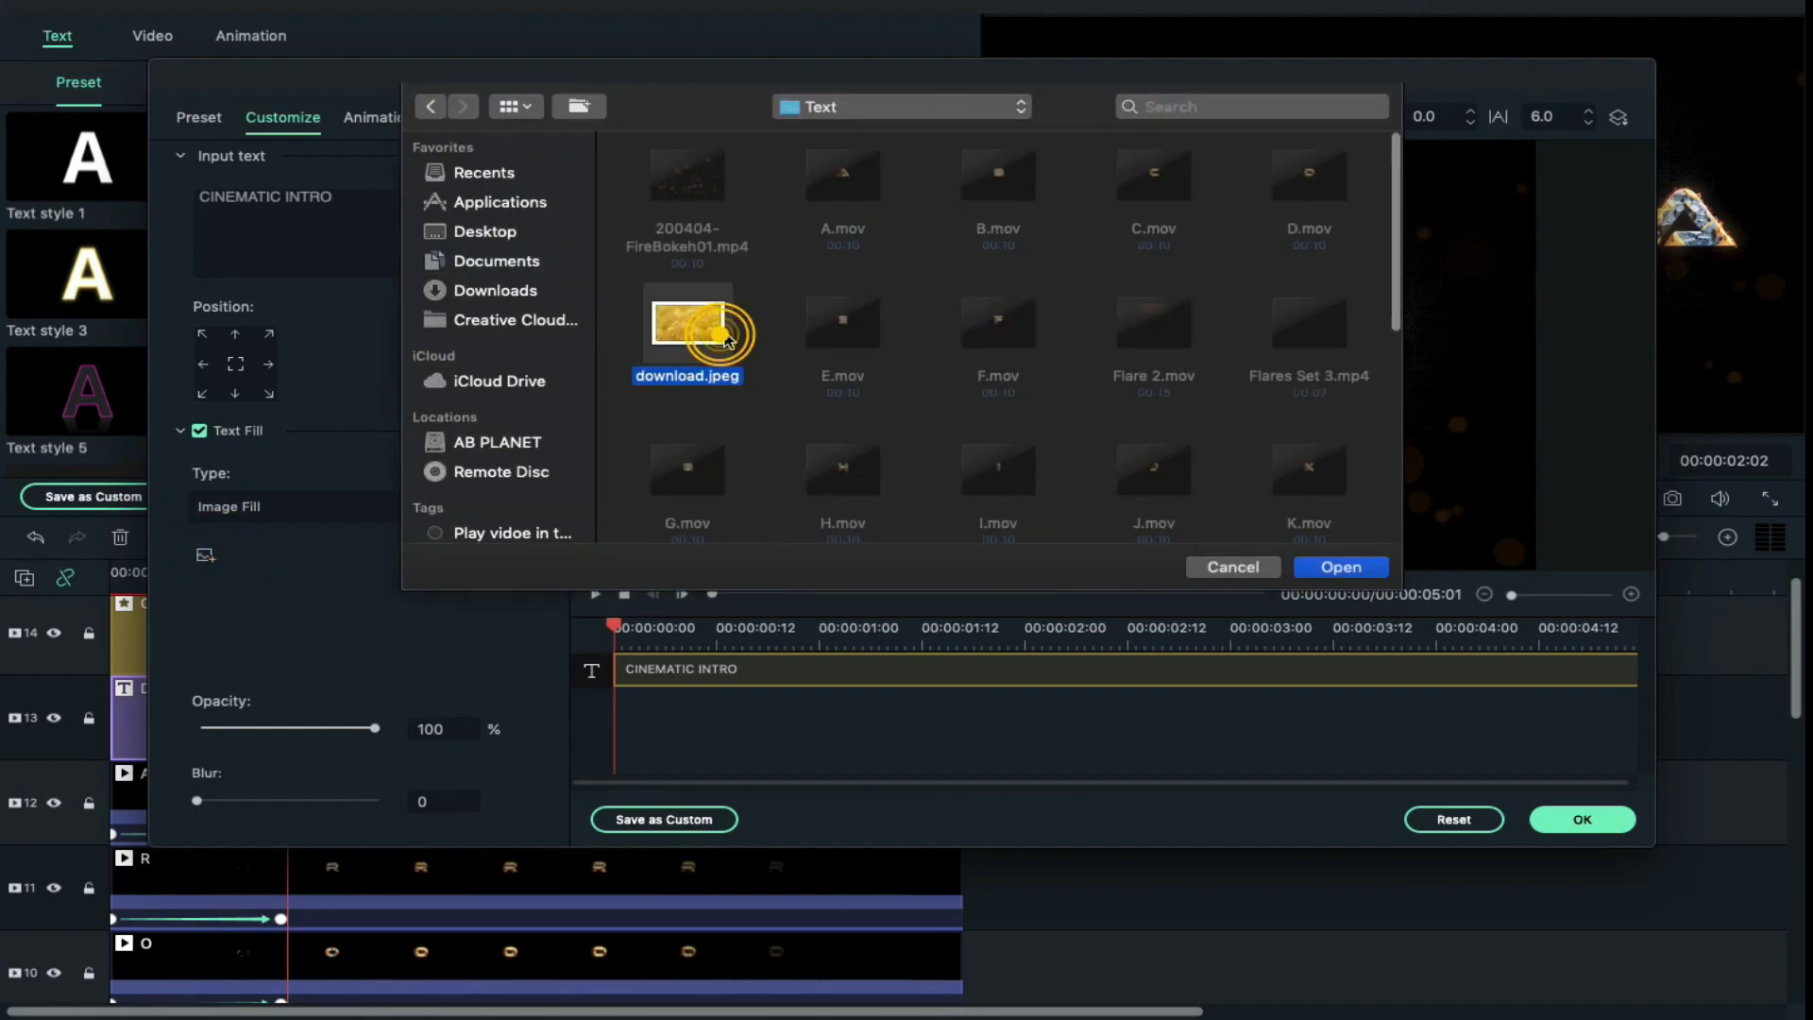
left_click(1340, 566)
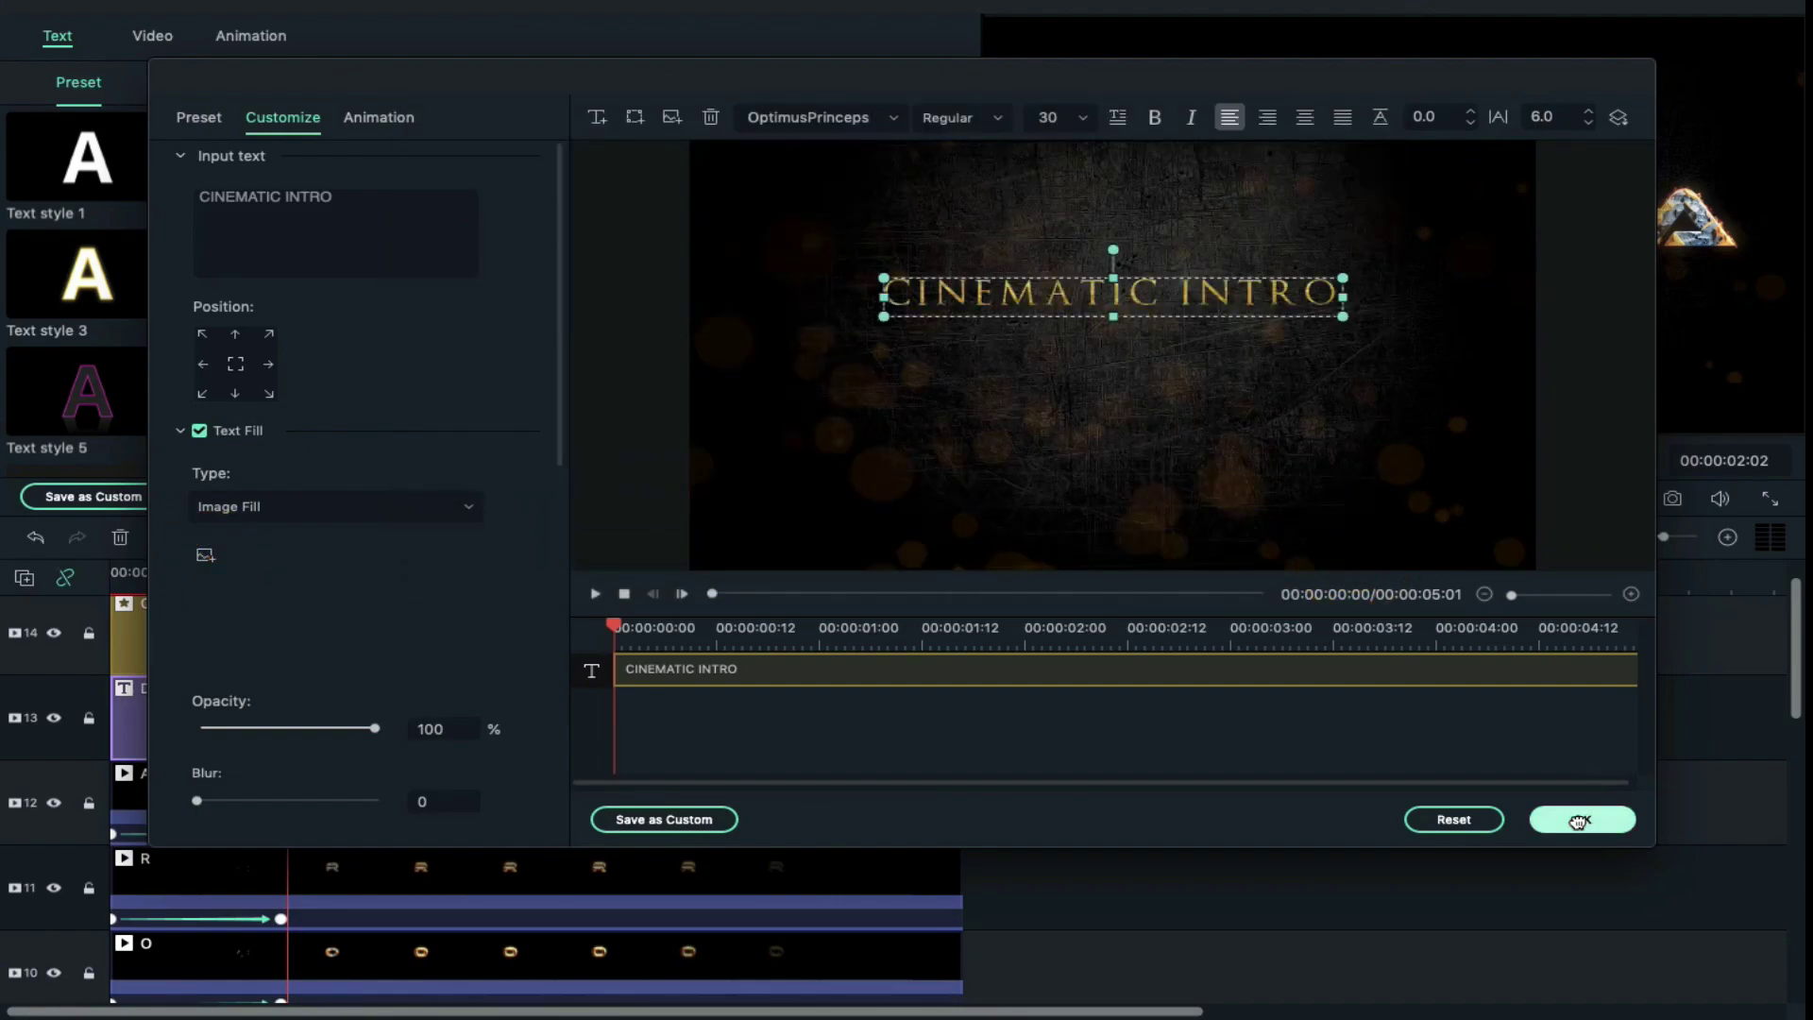
left_click(1578, 820)
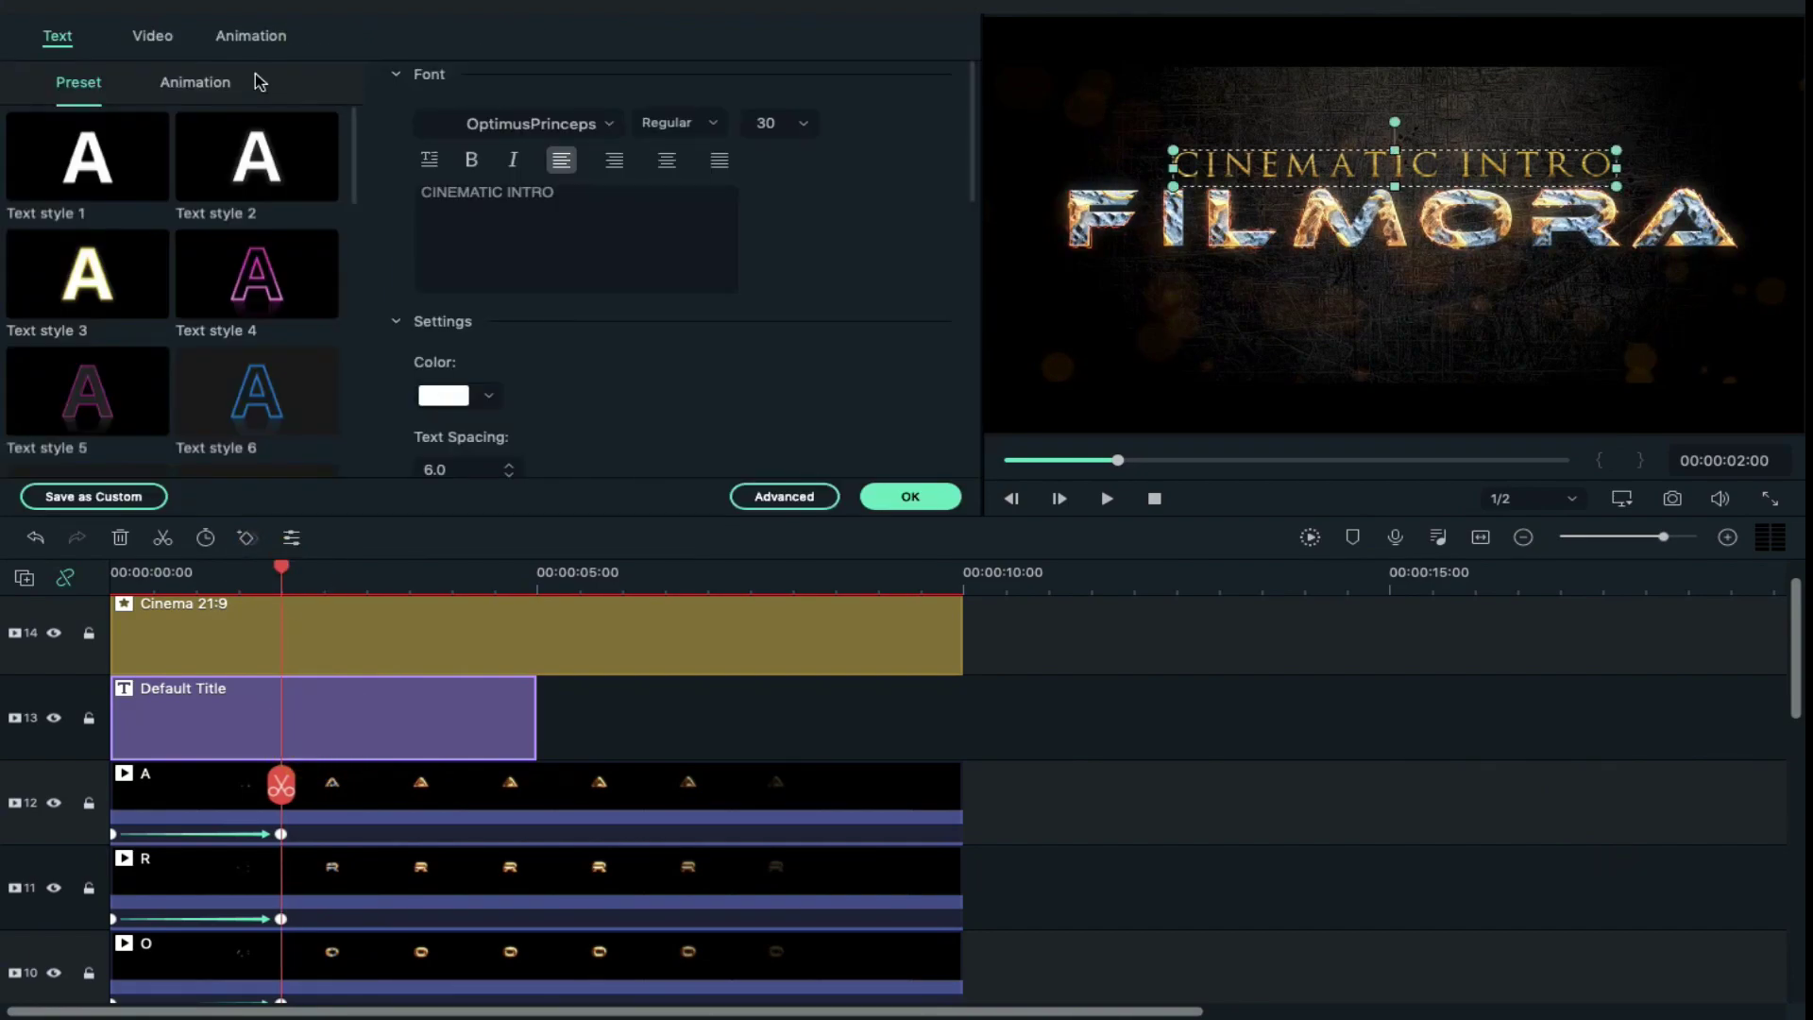
Animate the title's opacity with keyframes of 0% at 00:00:00:00 and 100% at 00:00:02:00.
left_click(253, 38)
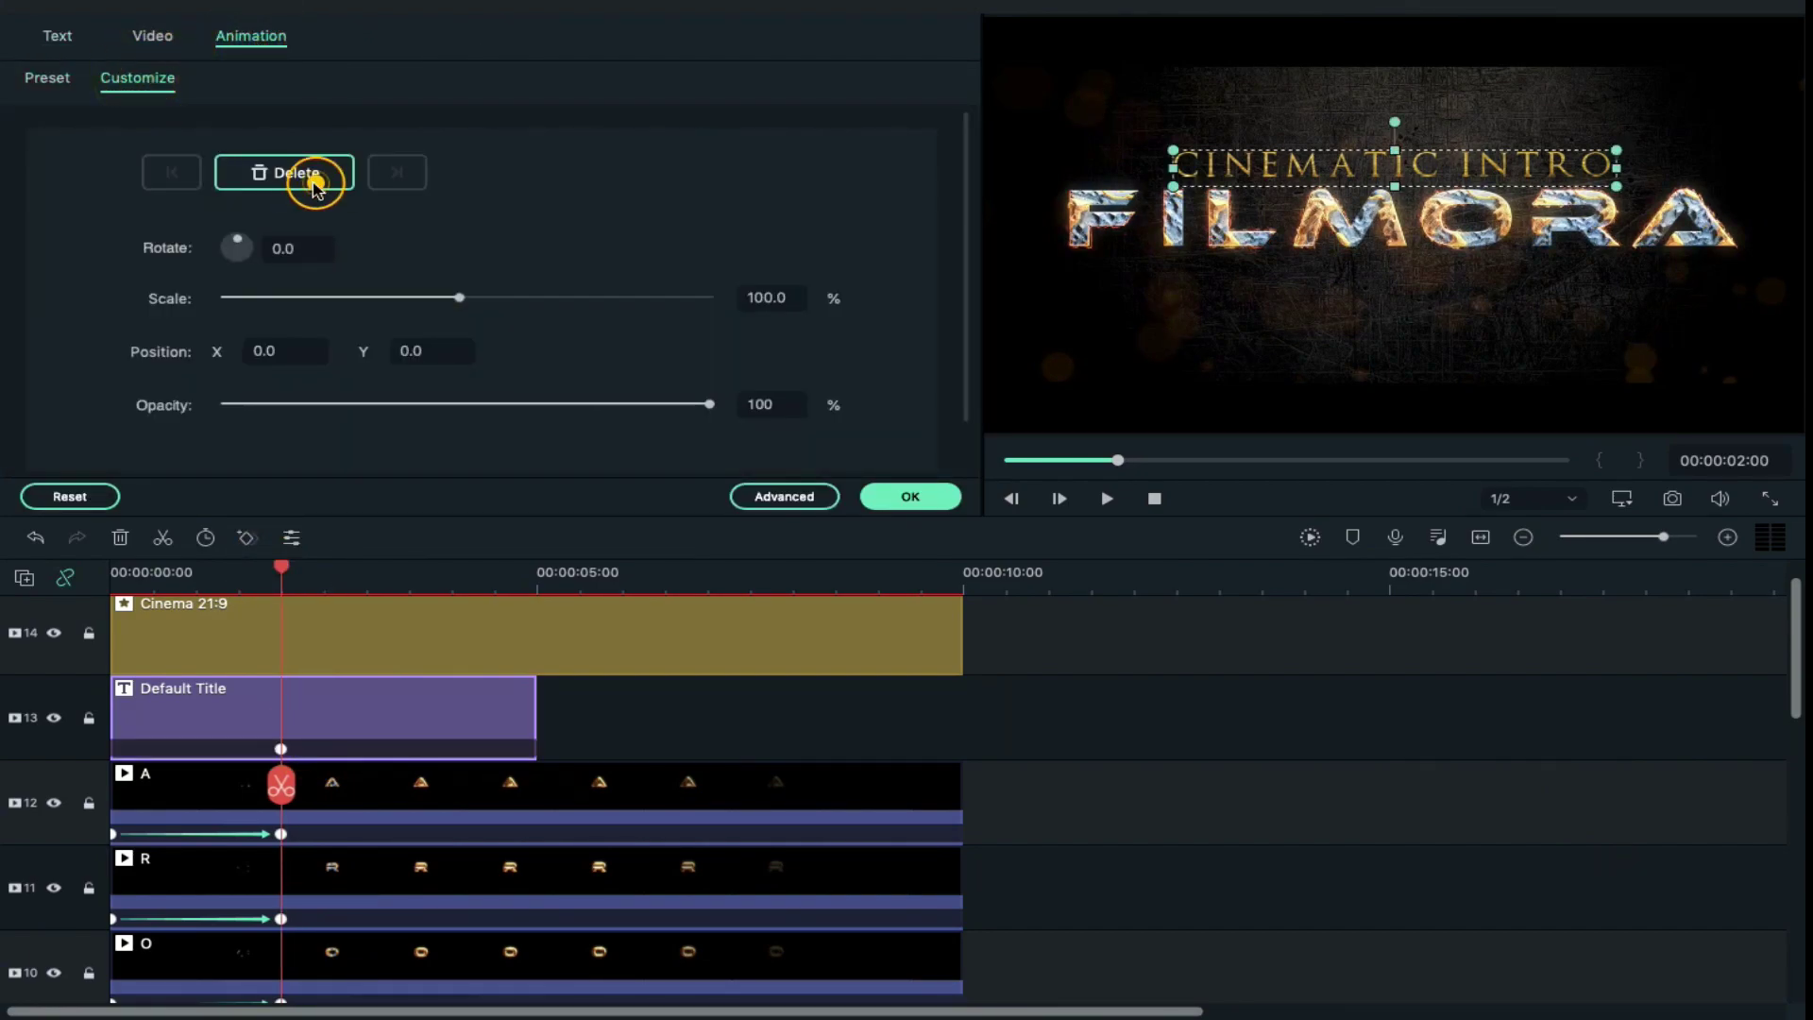
left_click_drag(281, 565, 83, 567)
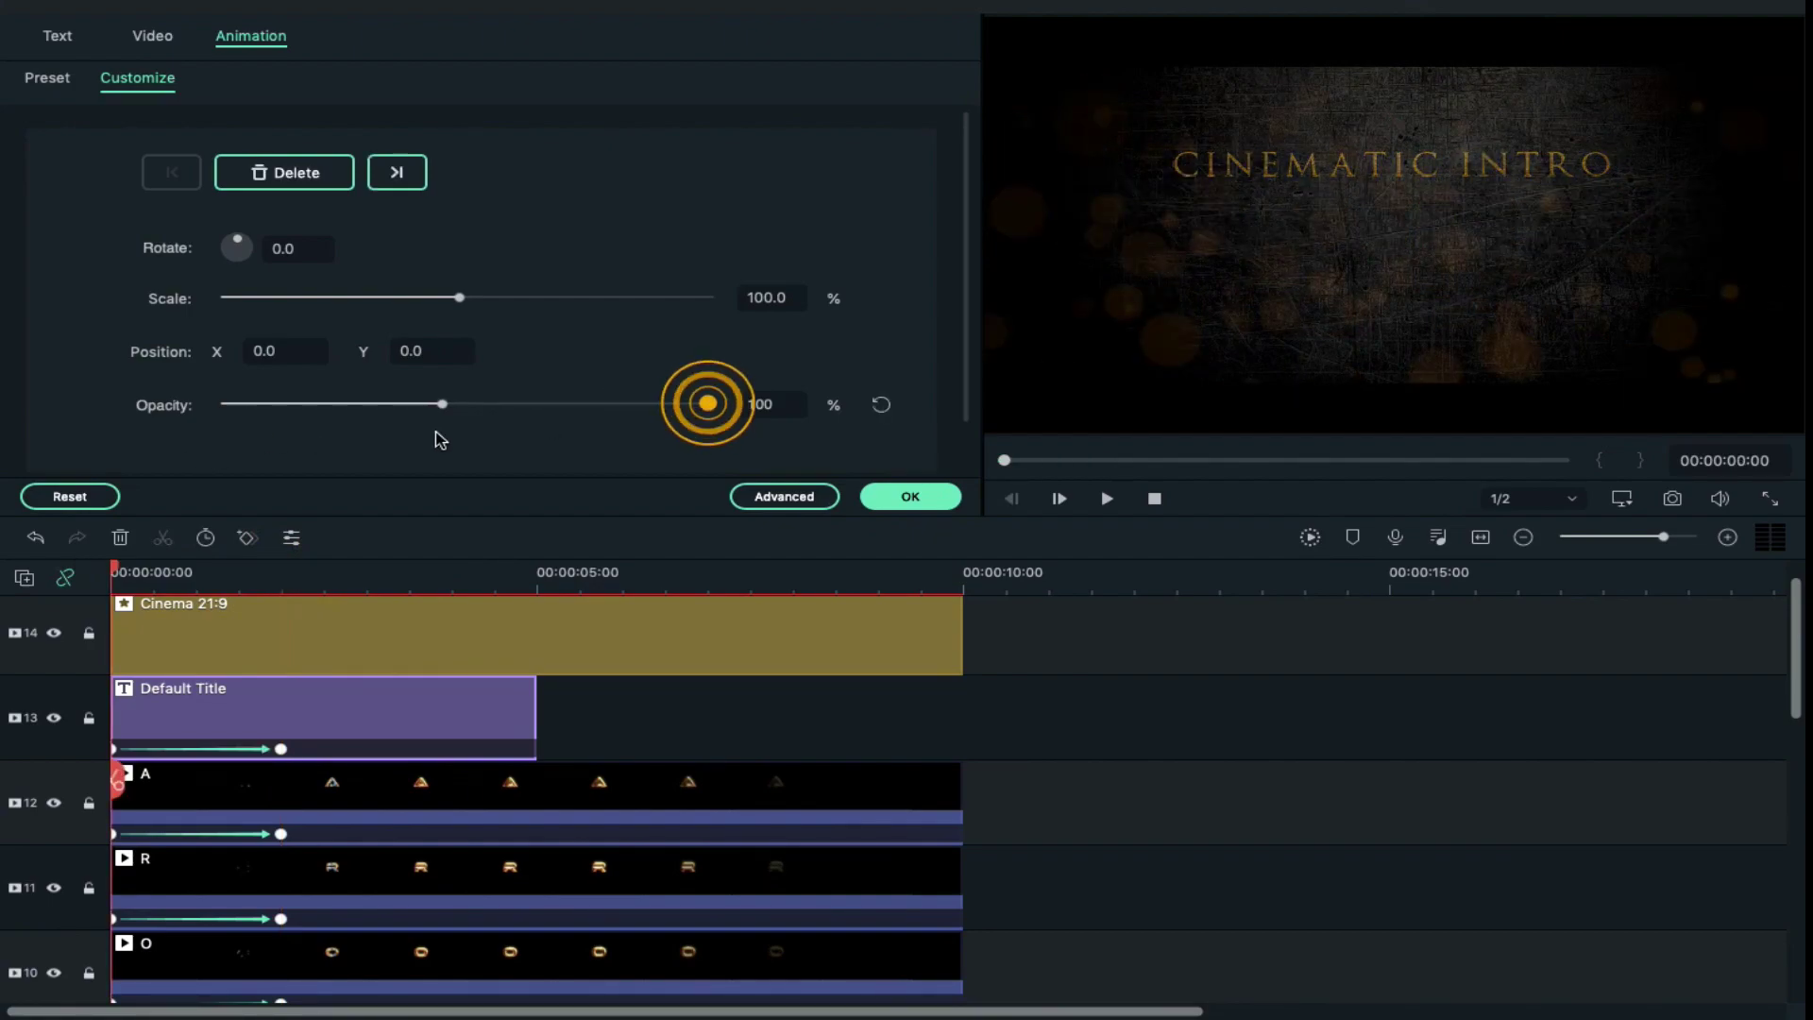
left_click(938, 500)
Render the timeline preview and play the intro in full screen.
scroll(798, 814, "down", 10)
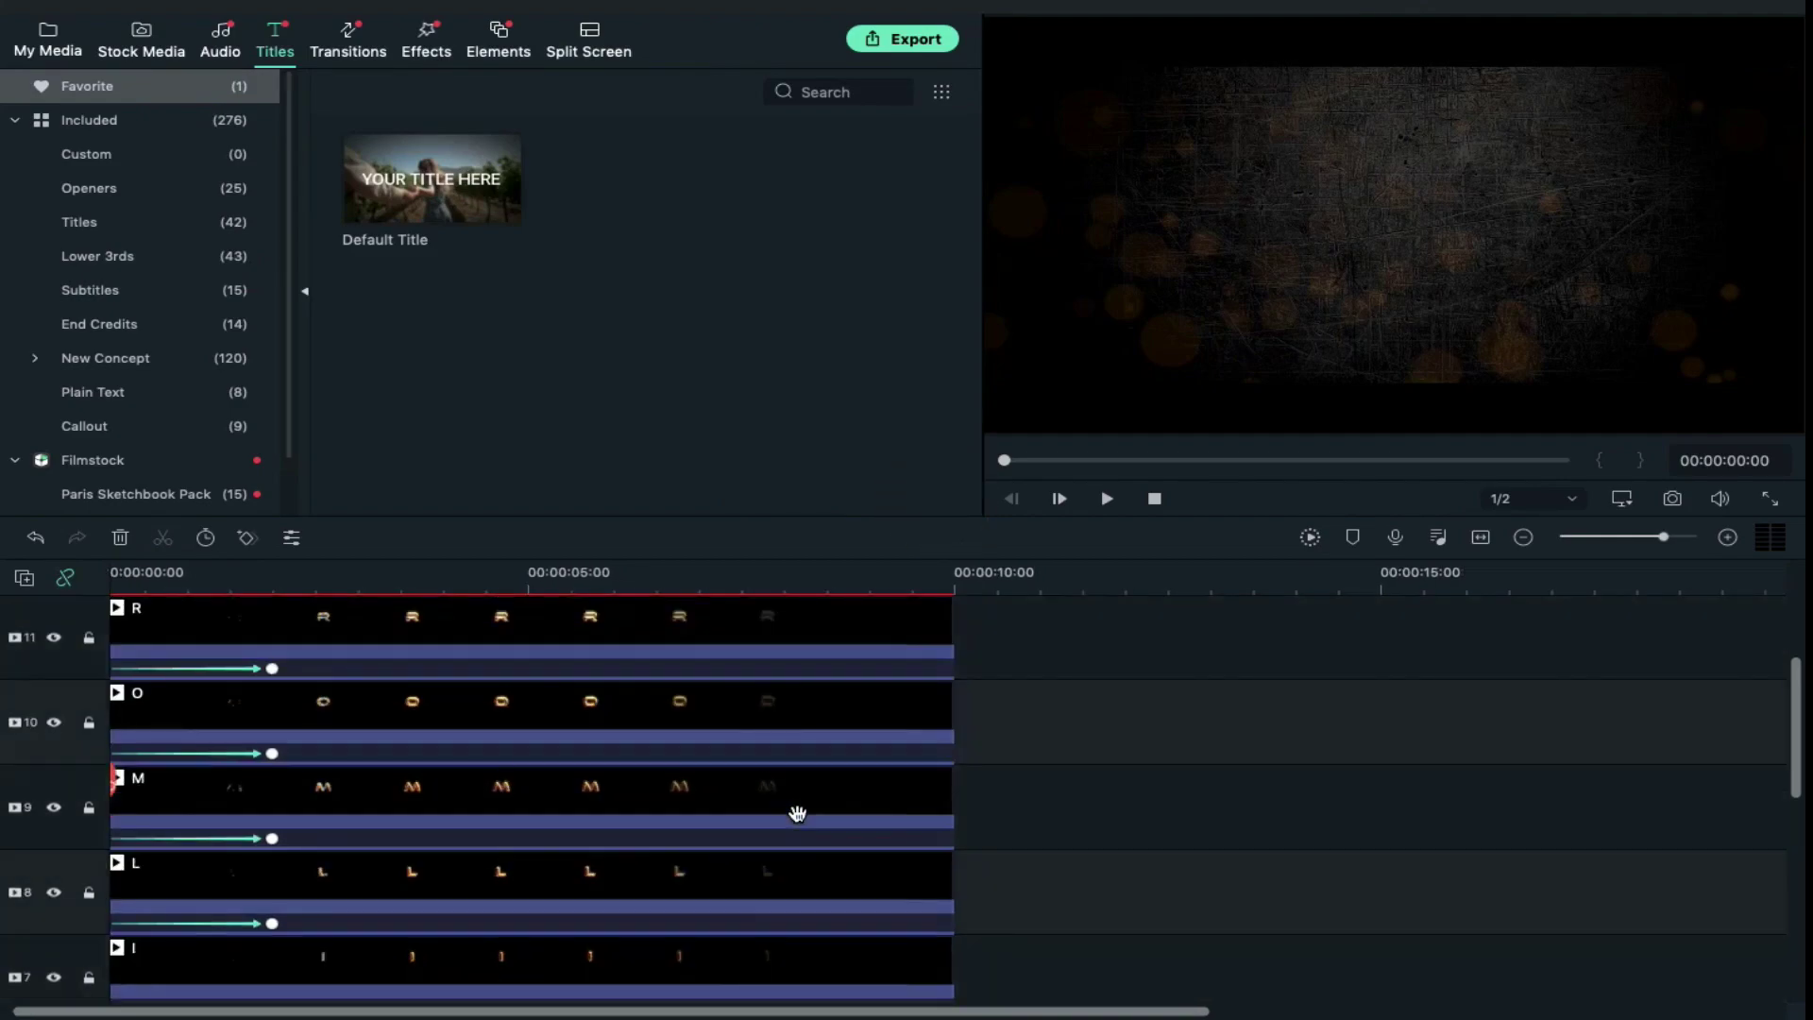
scroll(798, 813, "down", 2)
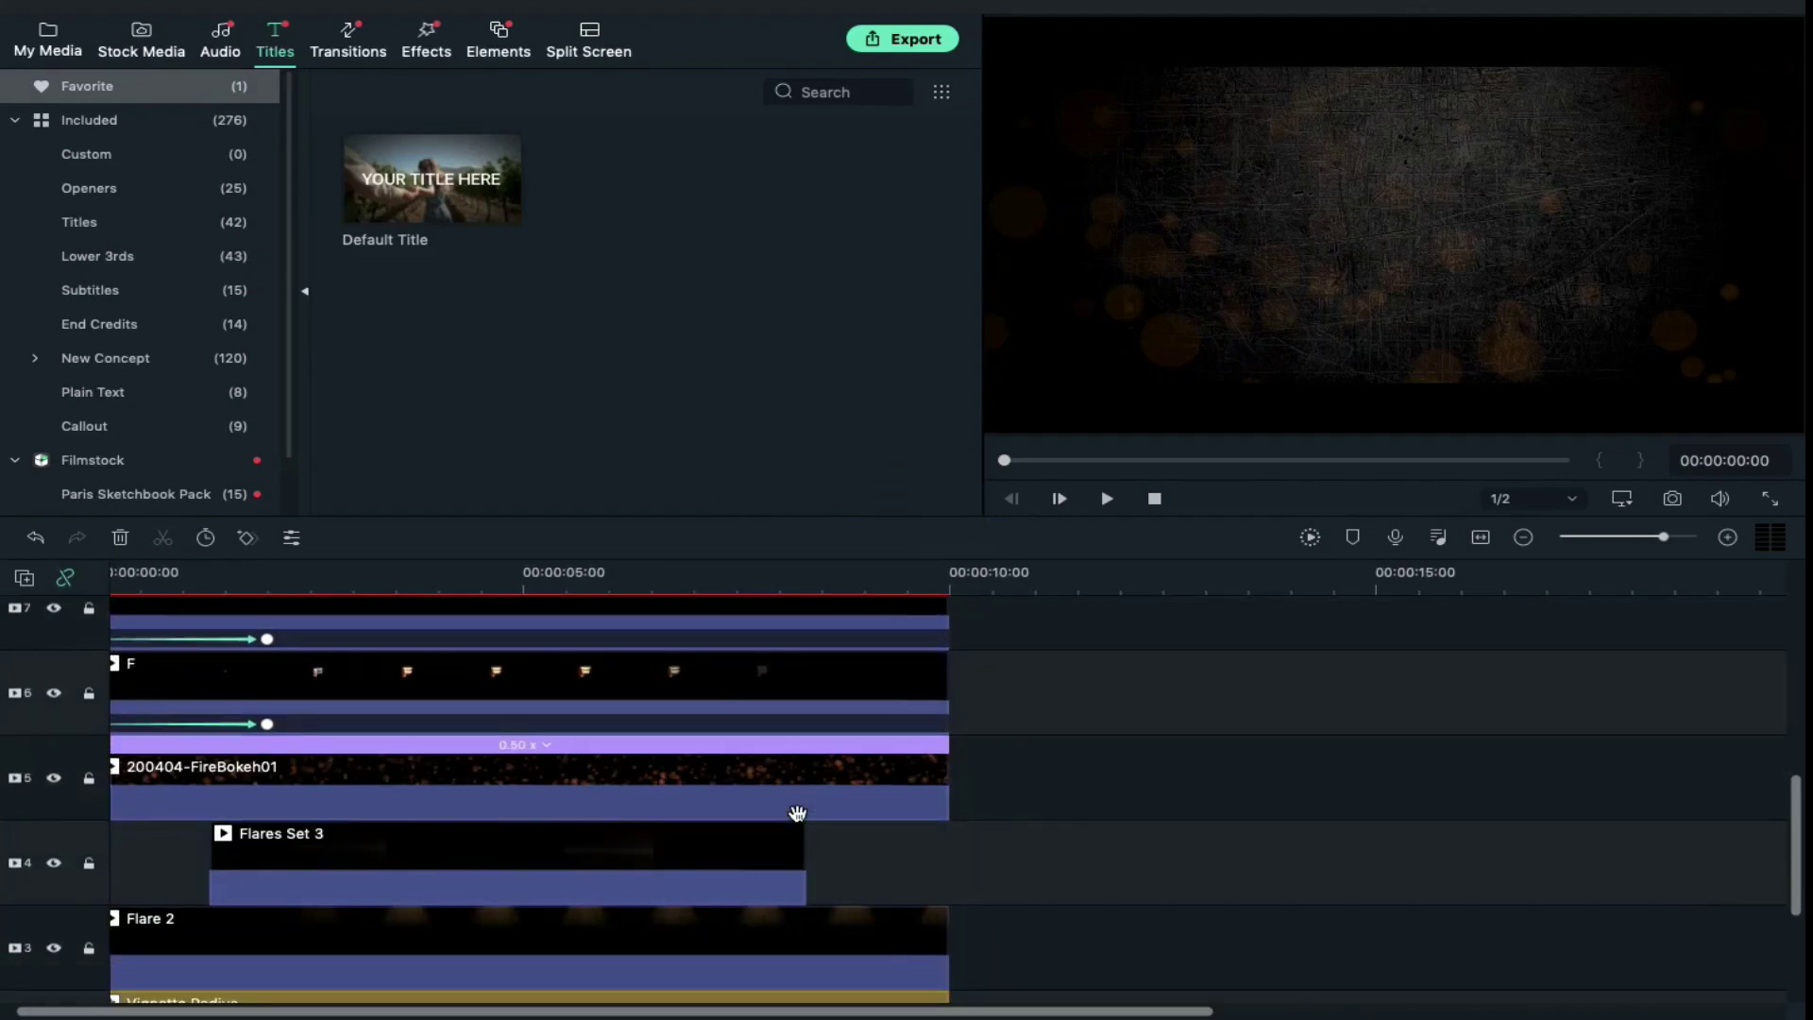
left_click(1301, 536)
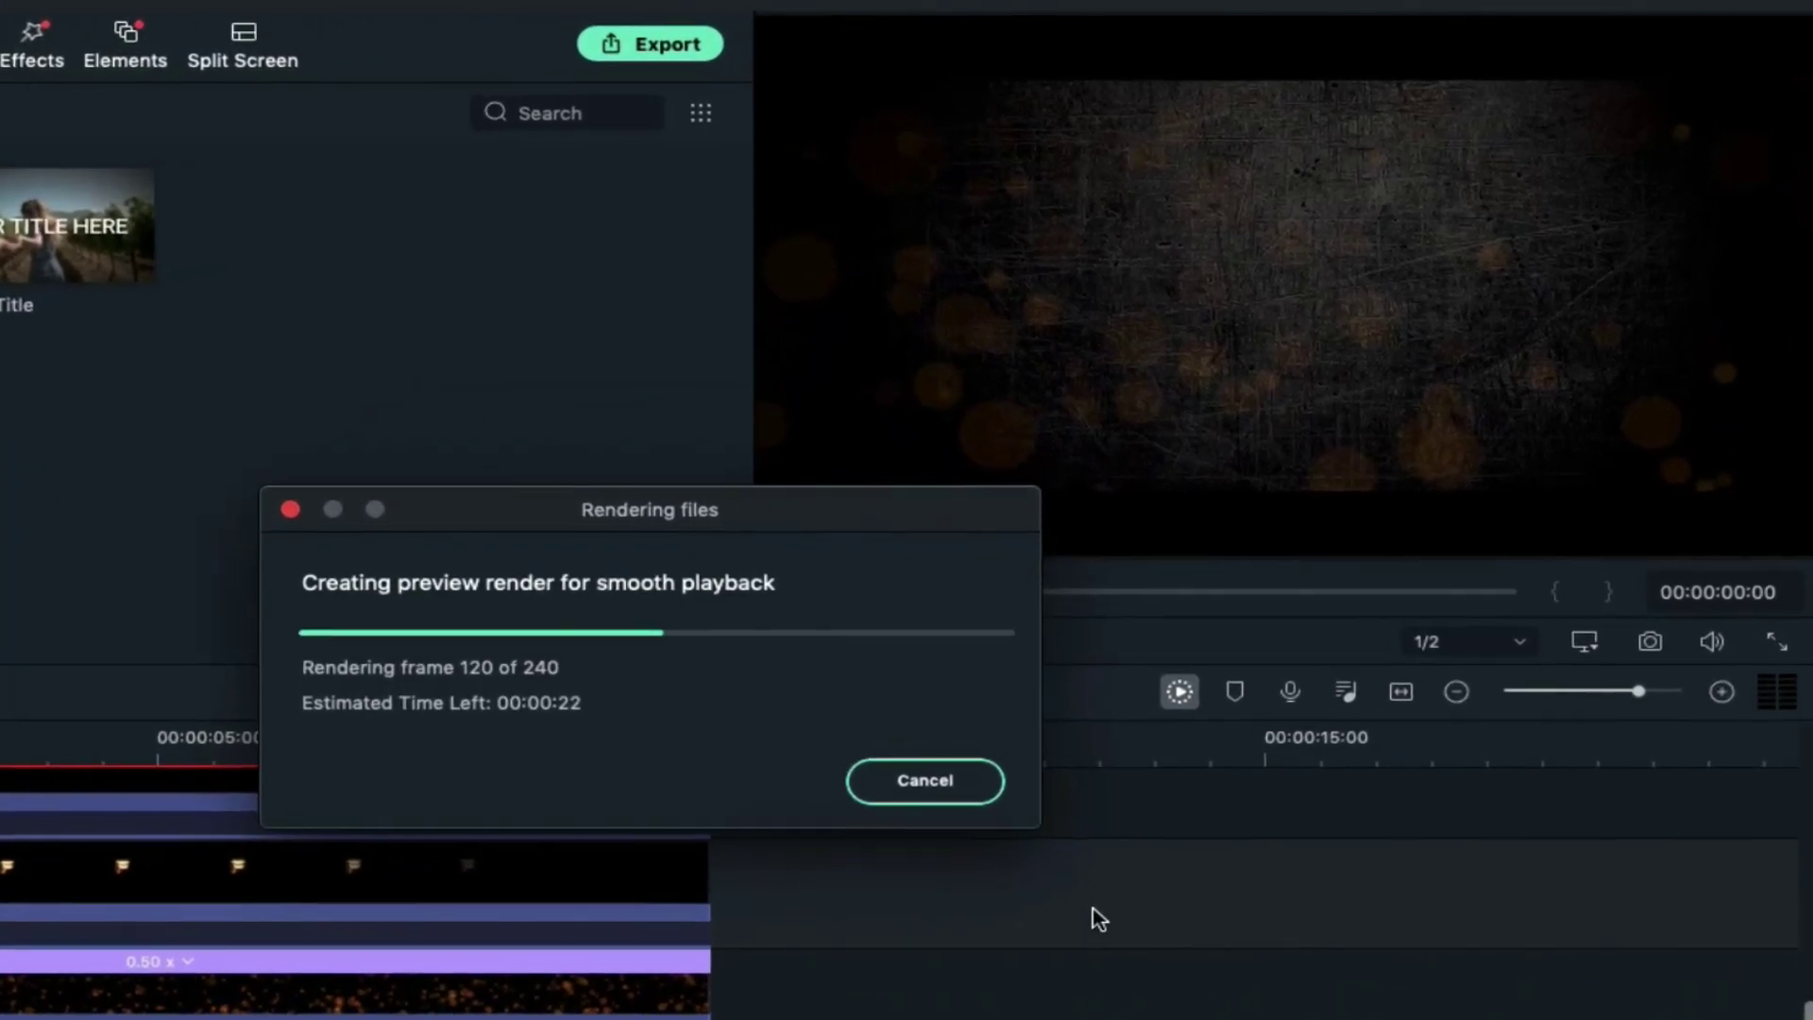
left_click(975, 641)
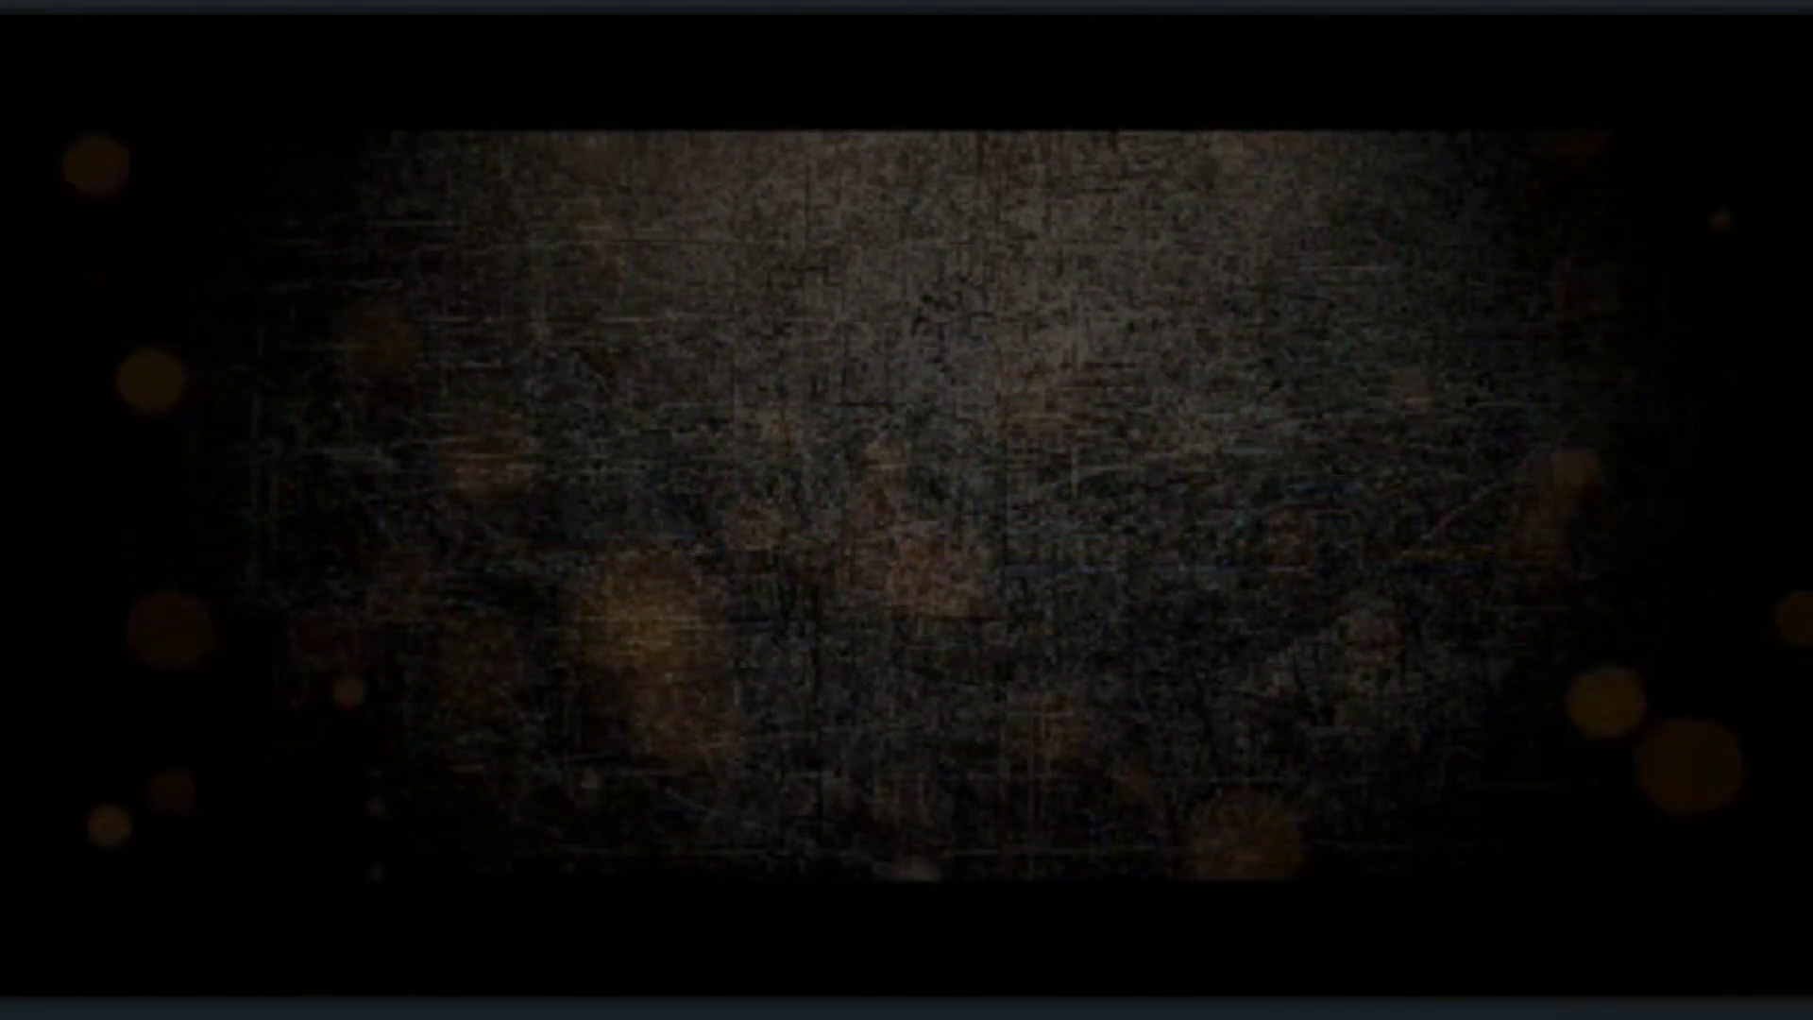
key("Escape")
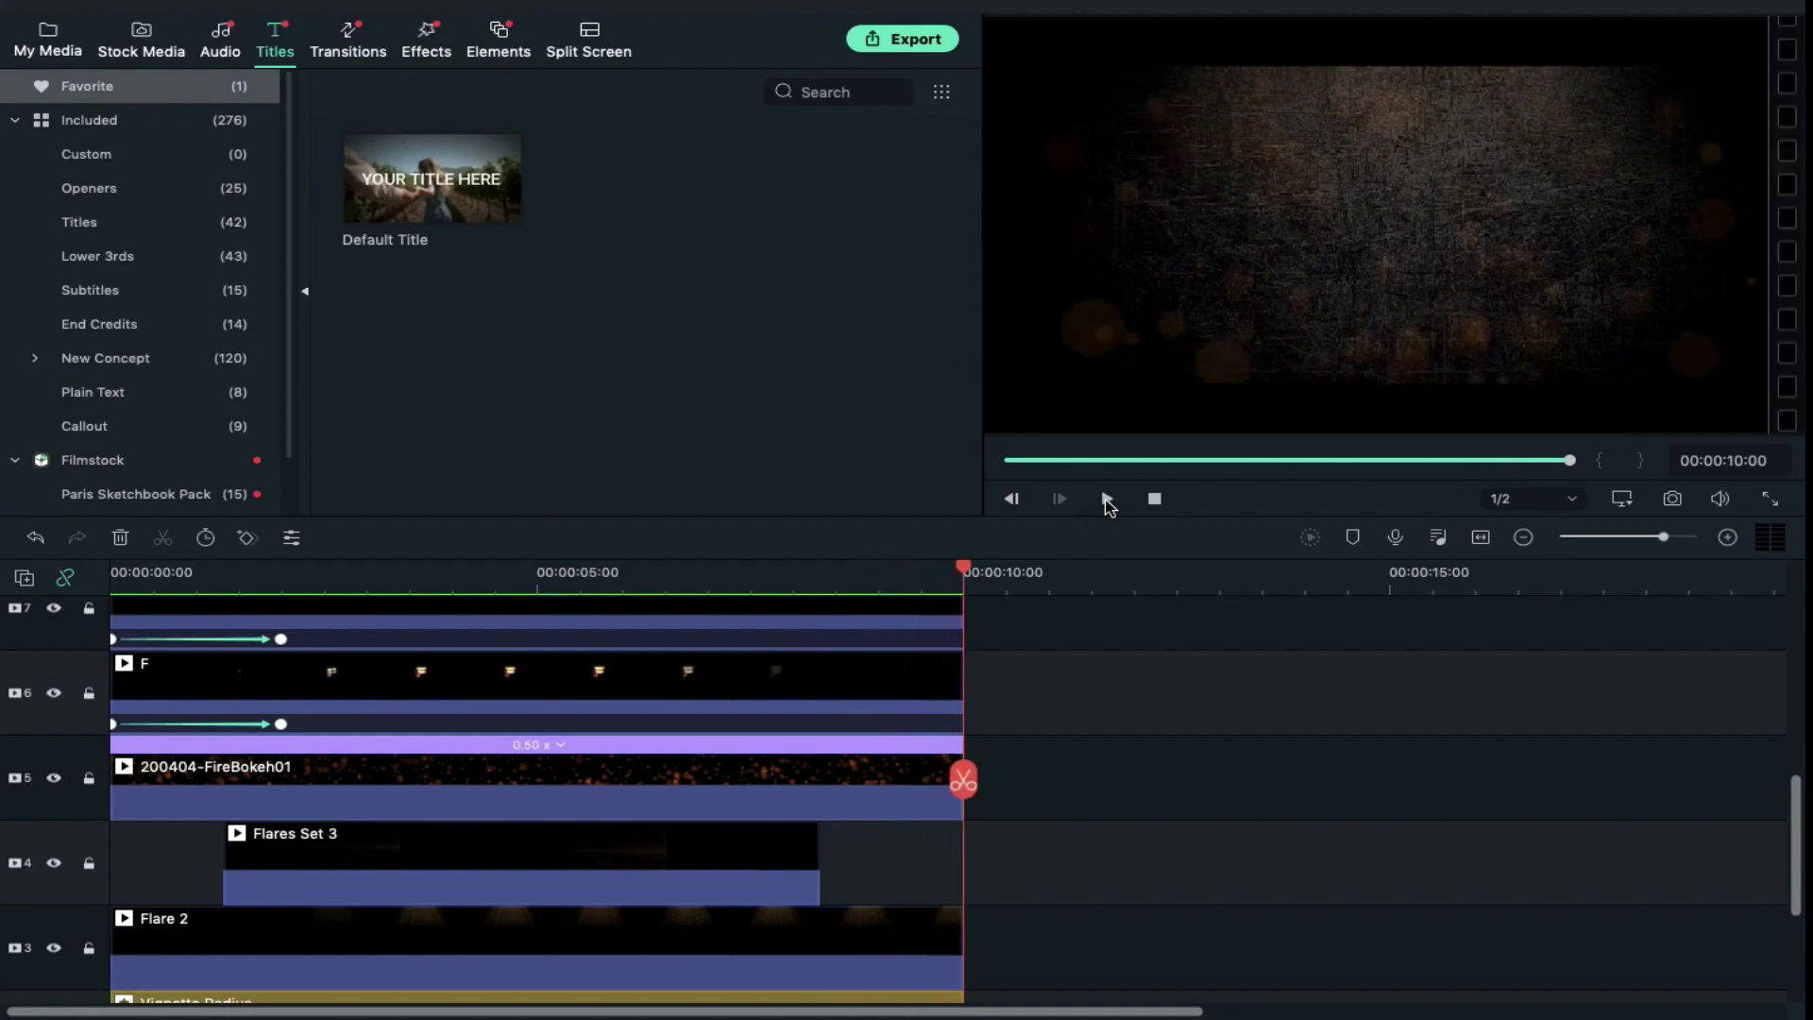
Cut the clips on all tracks at 00:00:07:13 and remove the parts after the cut.
left_click(749, 578)
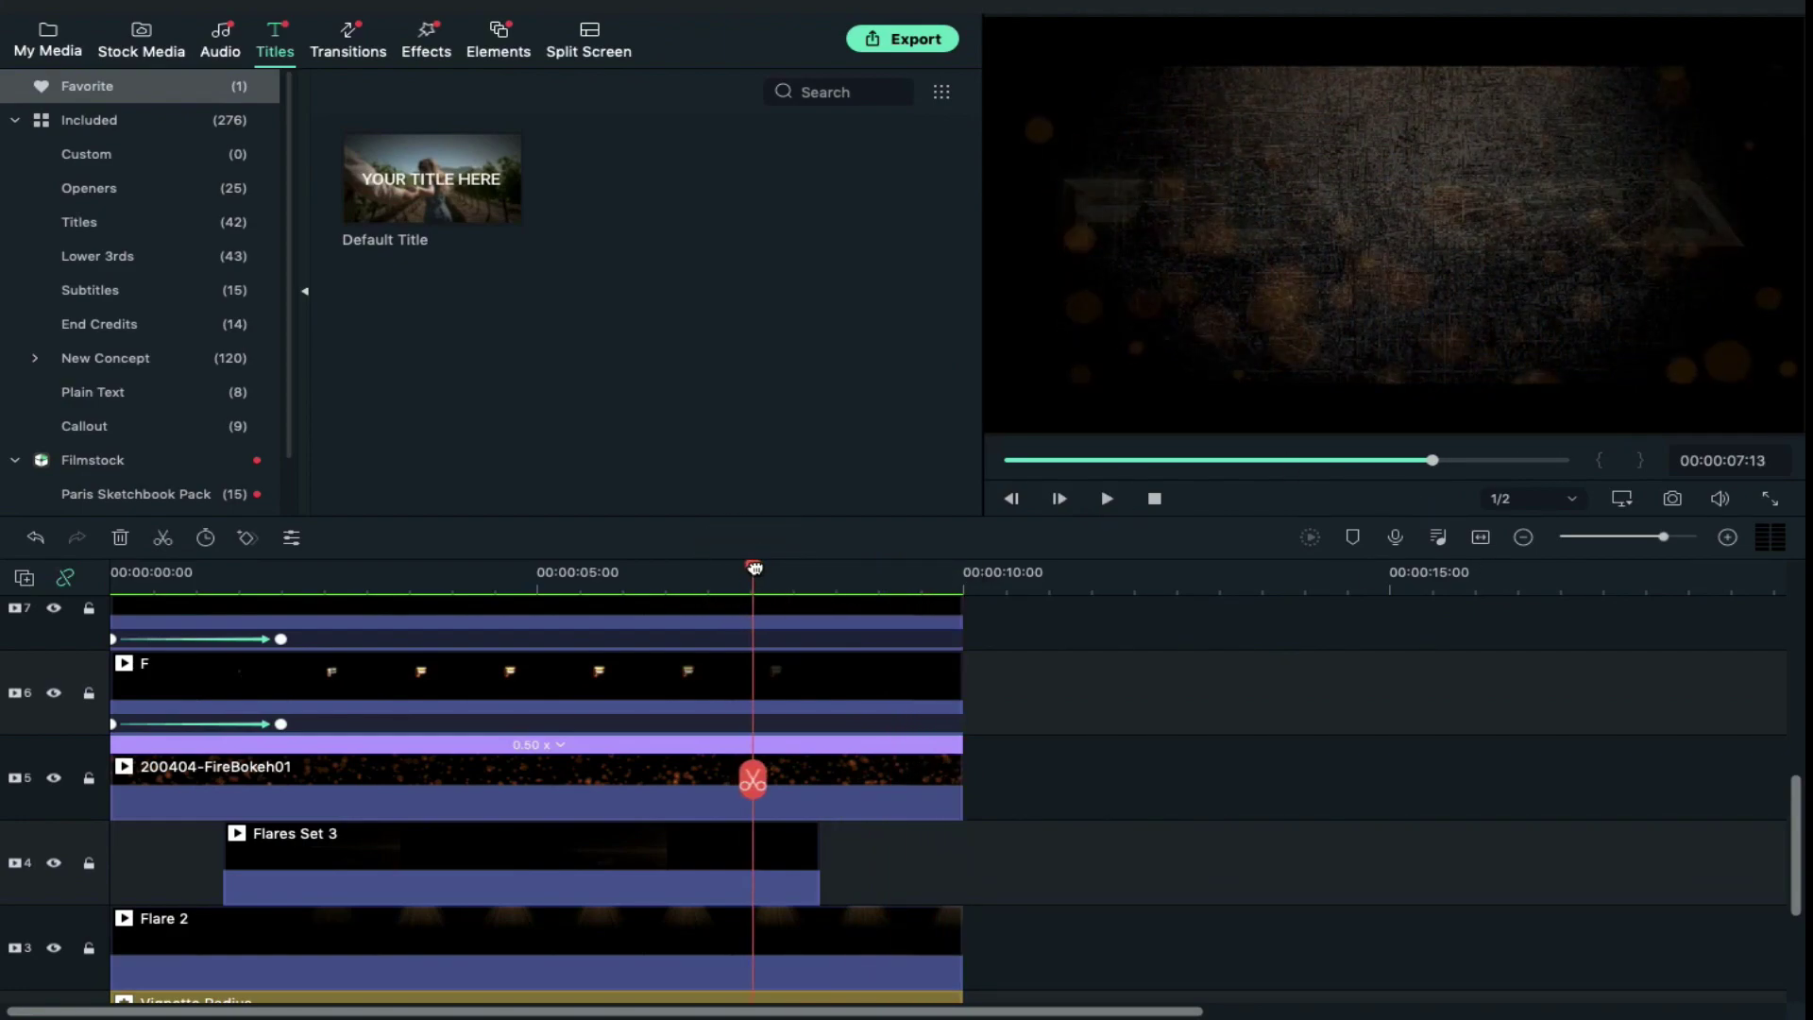
scroll(861, 856, "down", 3)
left_click(1083, 840)
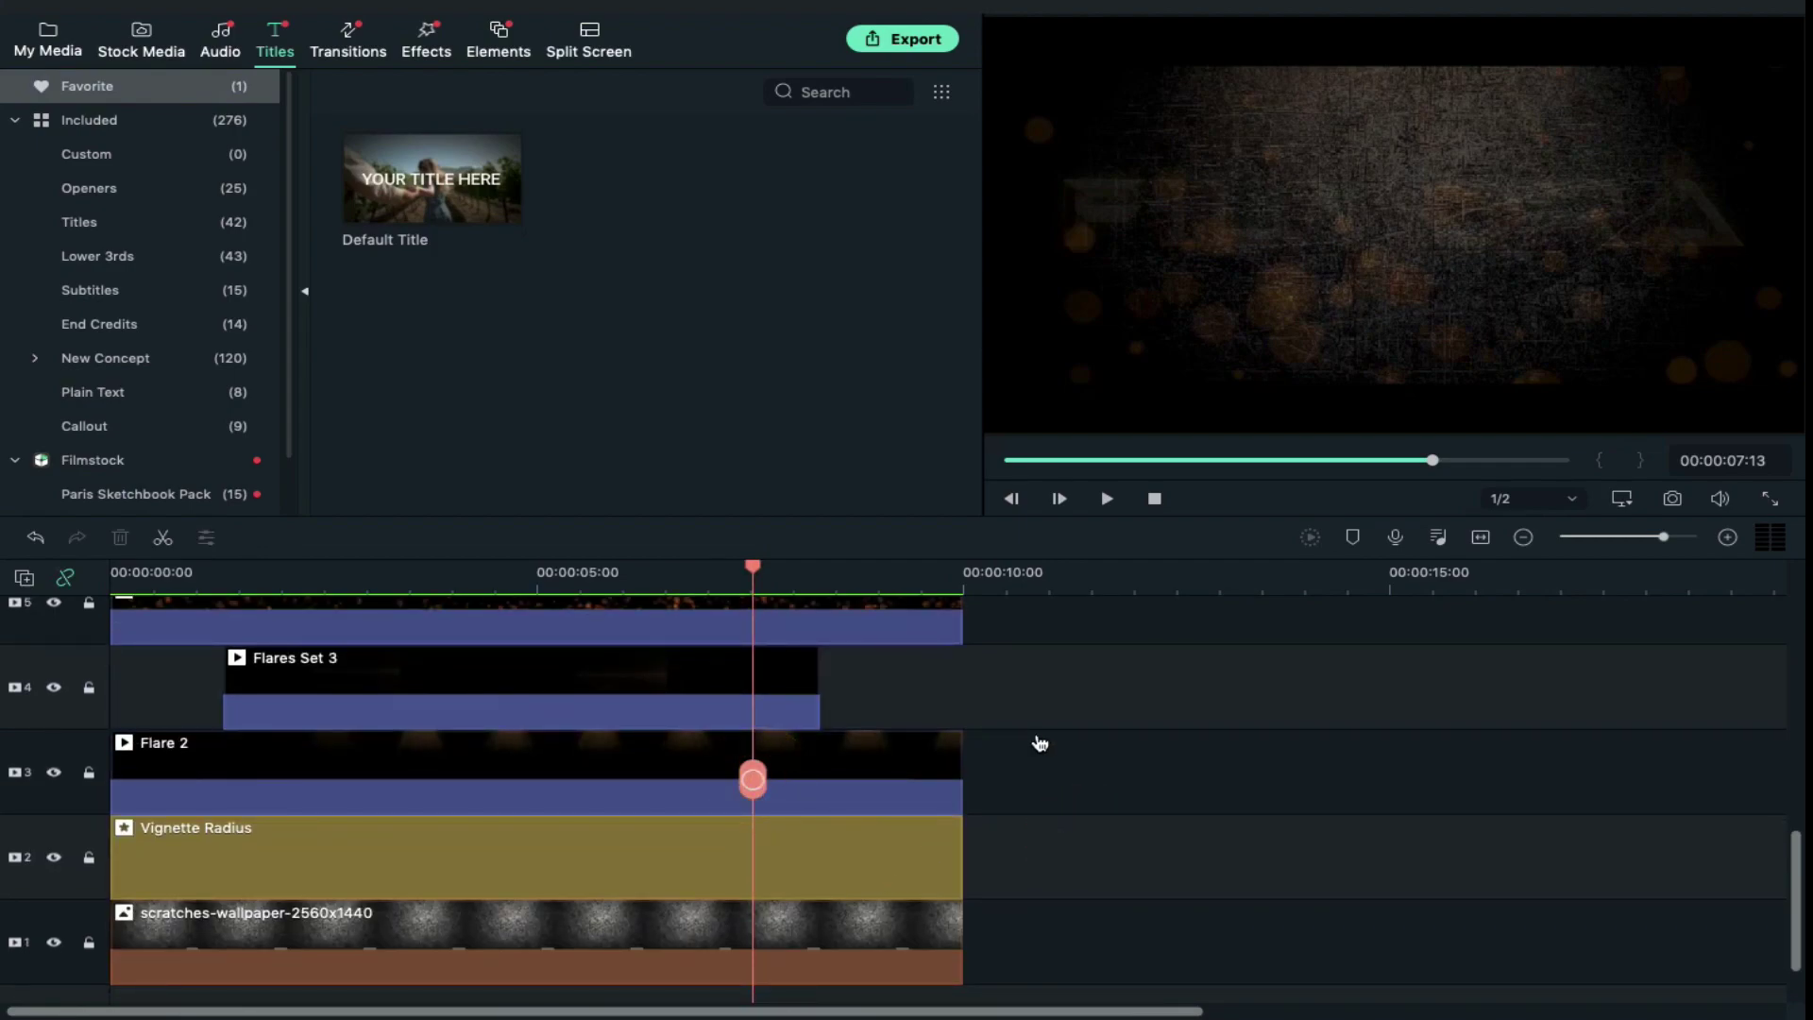
Add the Fade transition to the ends of the title, letter, overlay, vignette and background clips.
scroll(1034, 717, "up", 5)
left_click_drag(814, 200, 728, 756)
left_click_drag(728, 756, 728, 757)
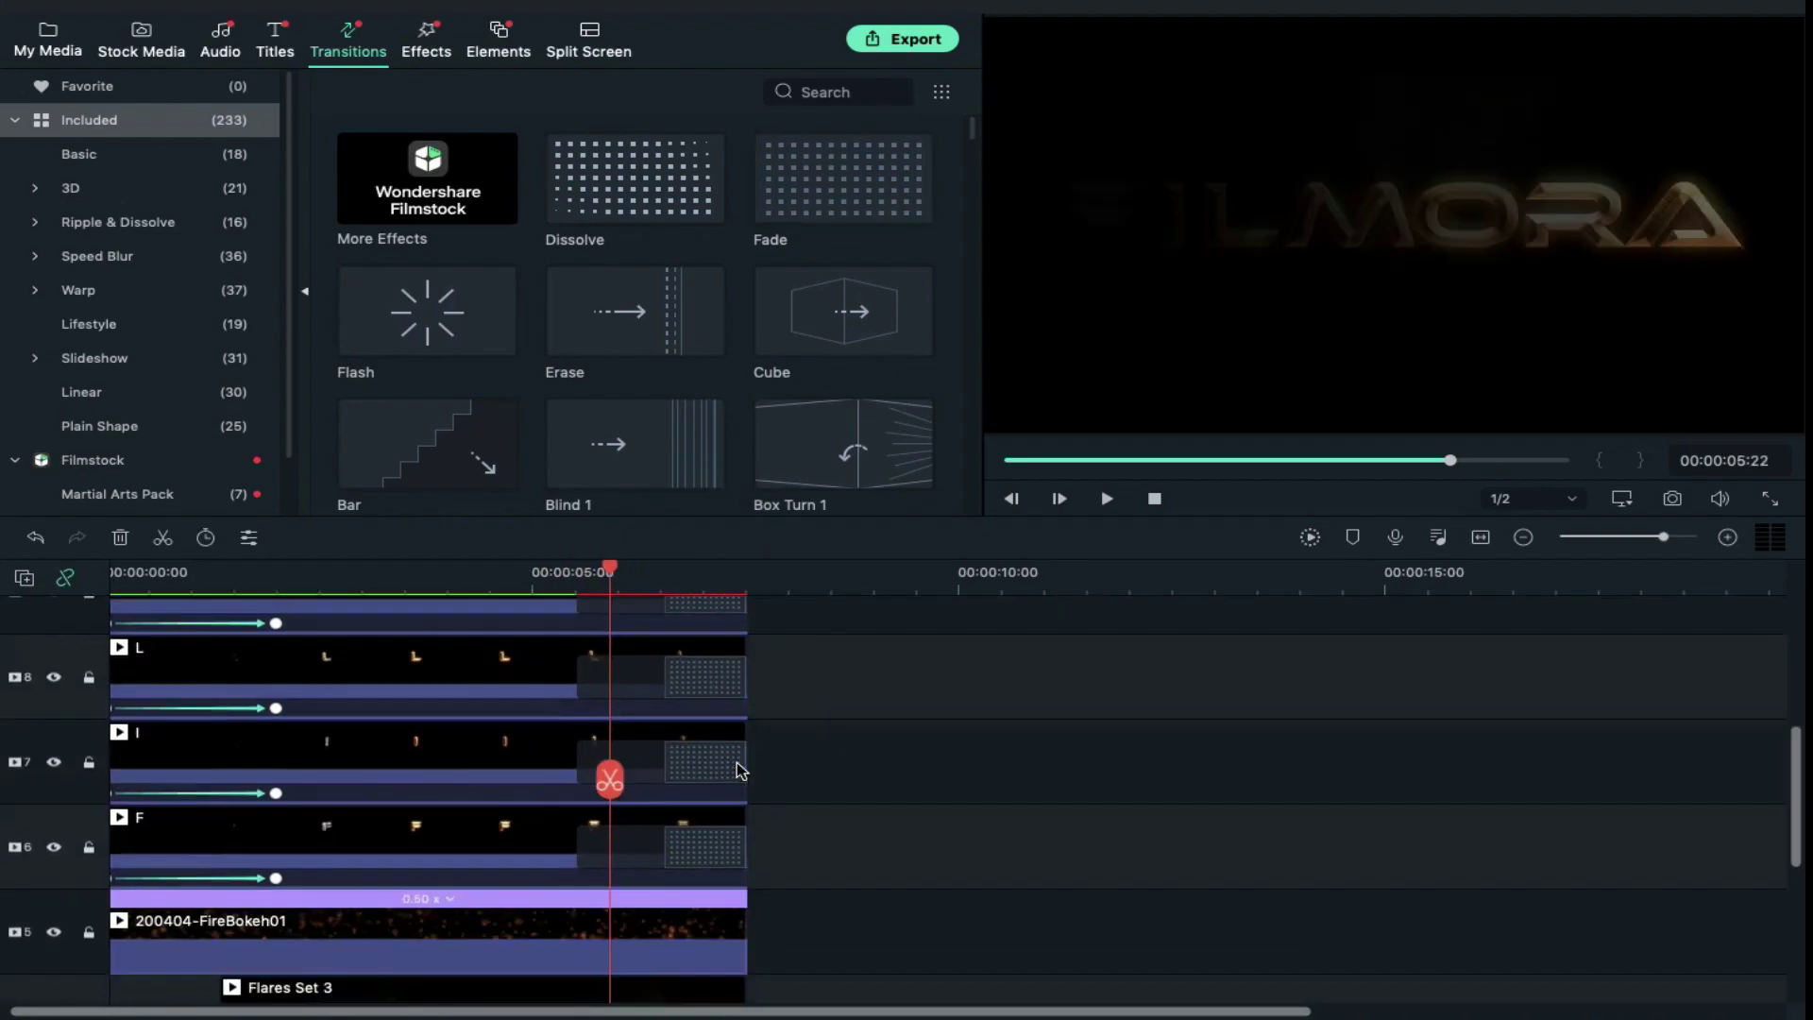
left_click_drag(814, 200, 699, 855)
Render the timeline preview again and review the tracks with their ending transitions.
key("Return")
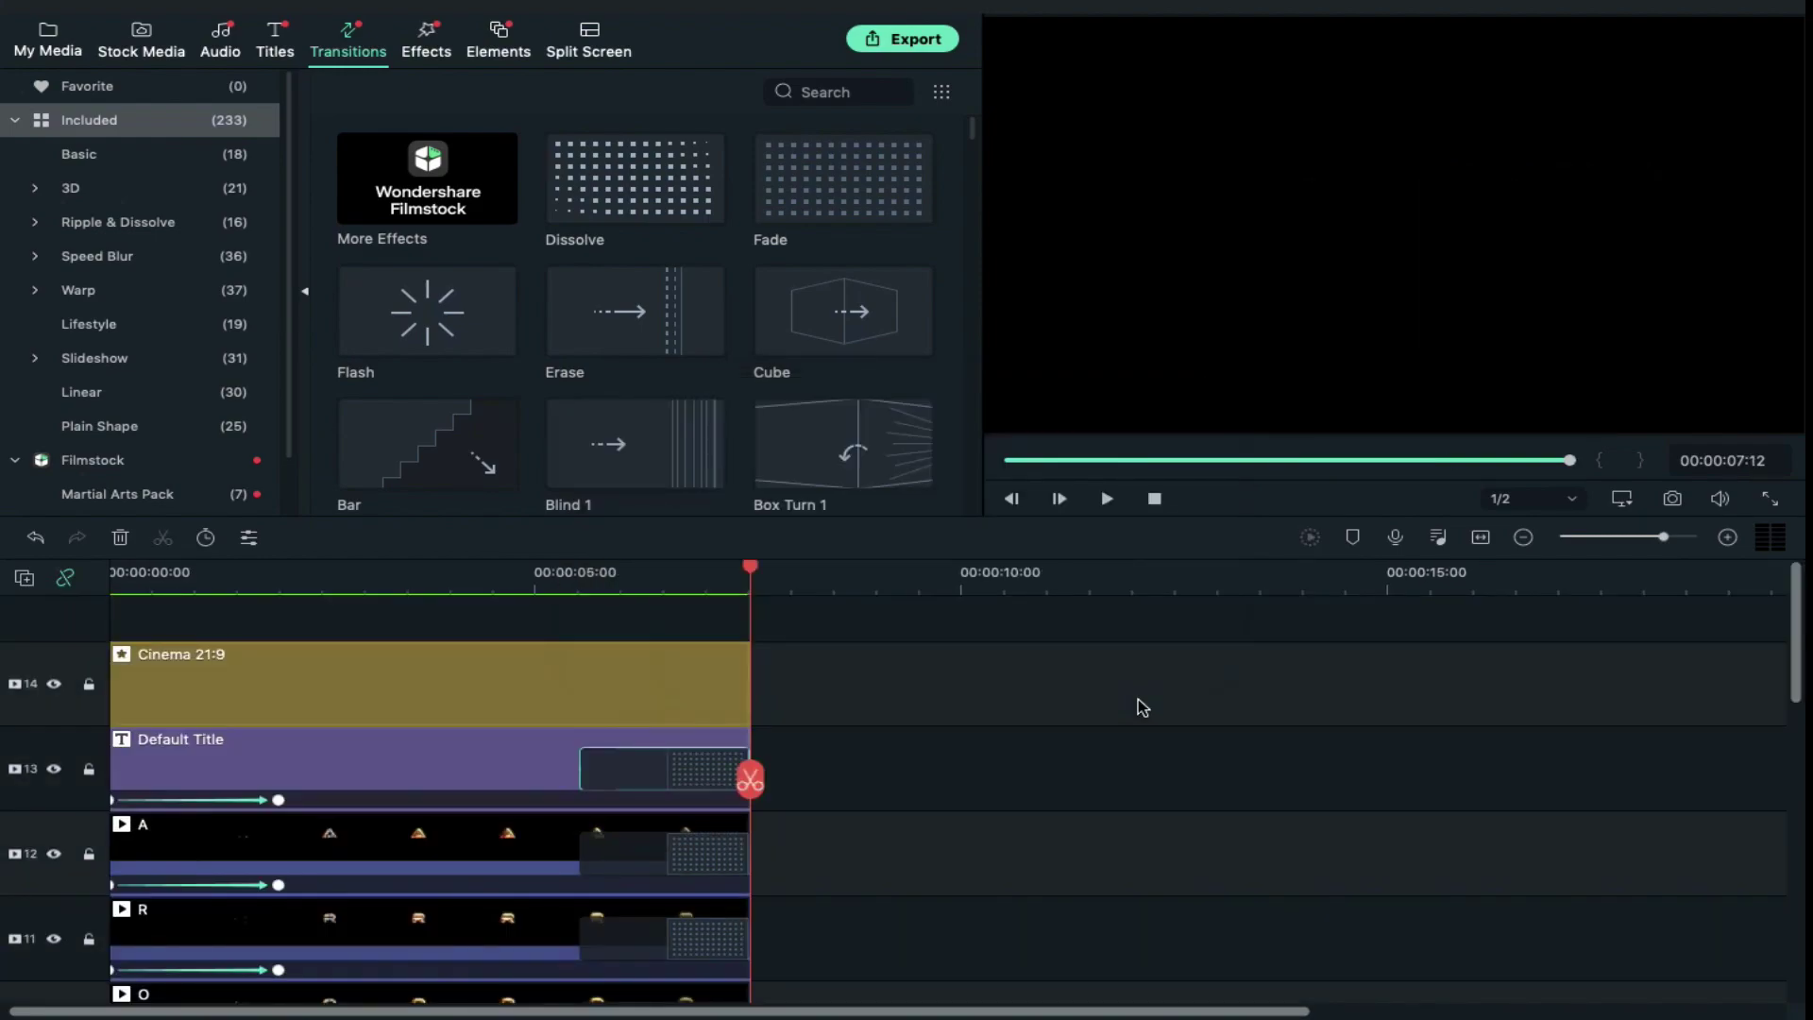
scroll(1137, 696, "down", 5)
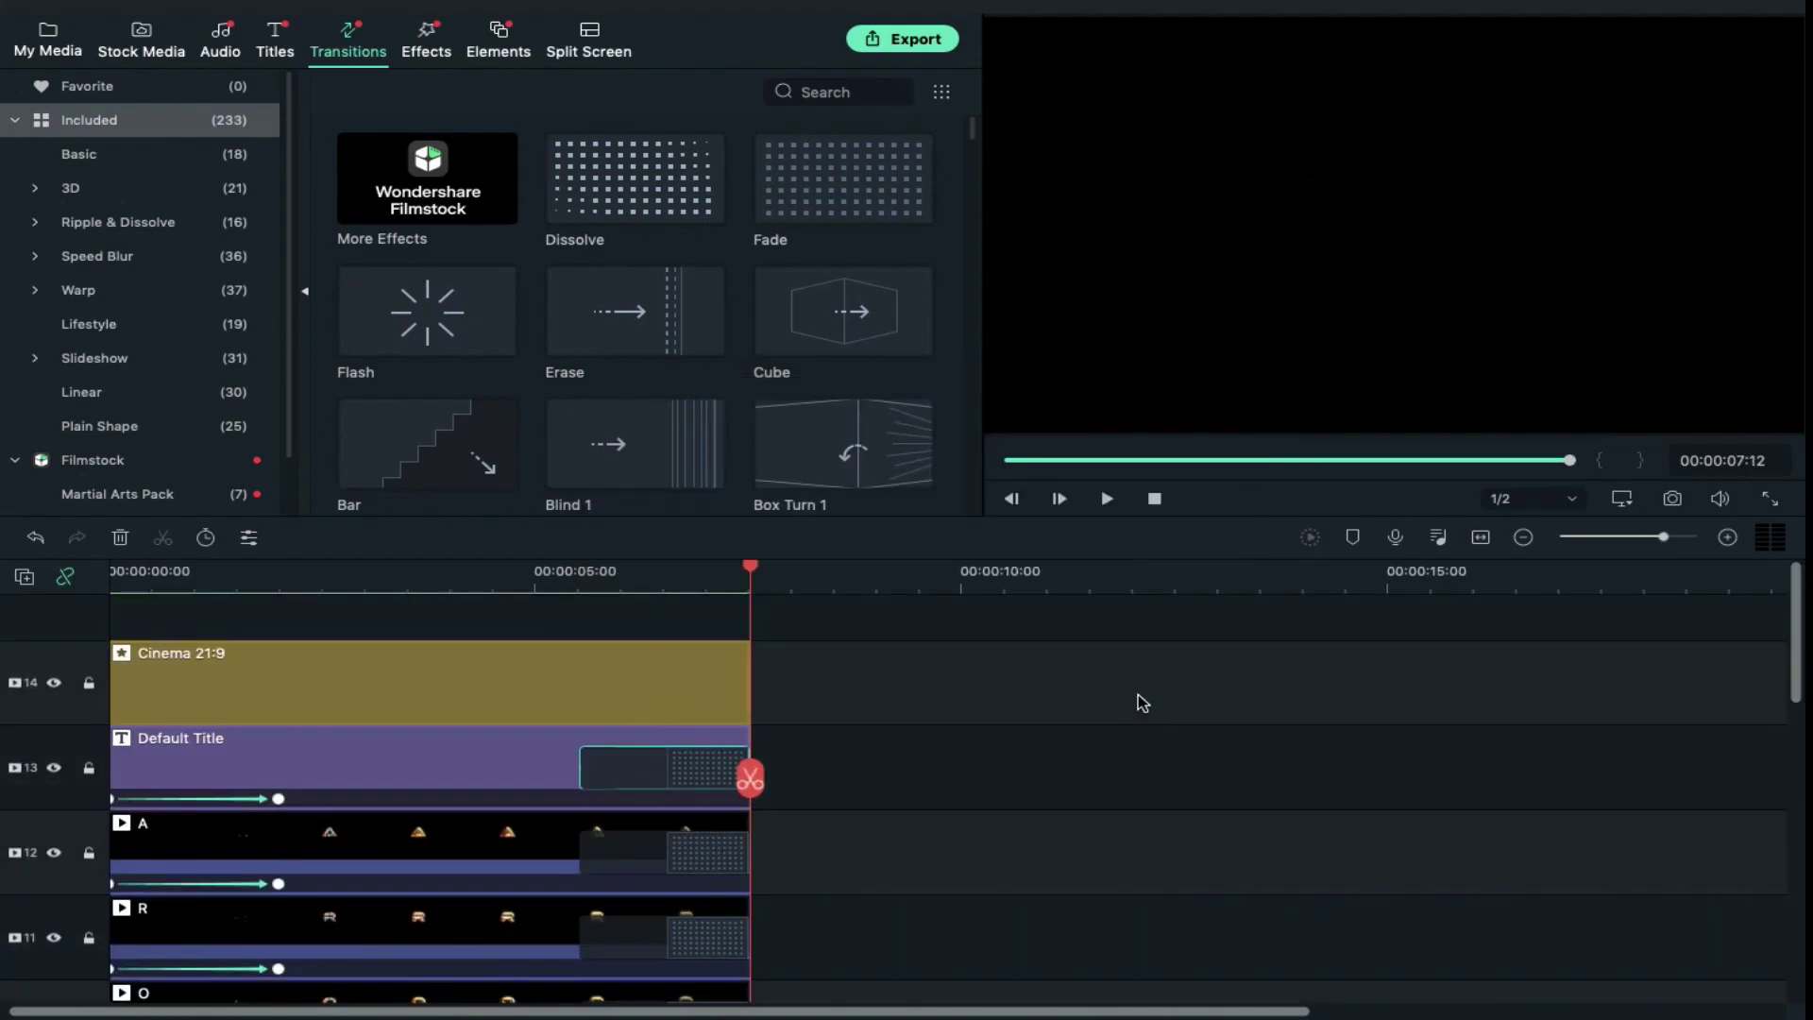
scroll(1137, 699, "down", 5)
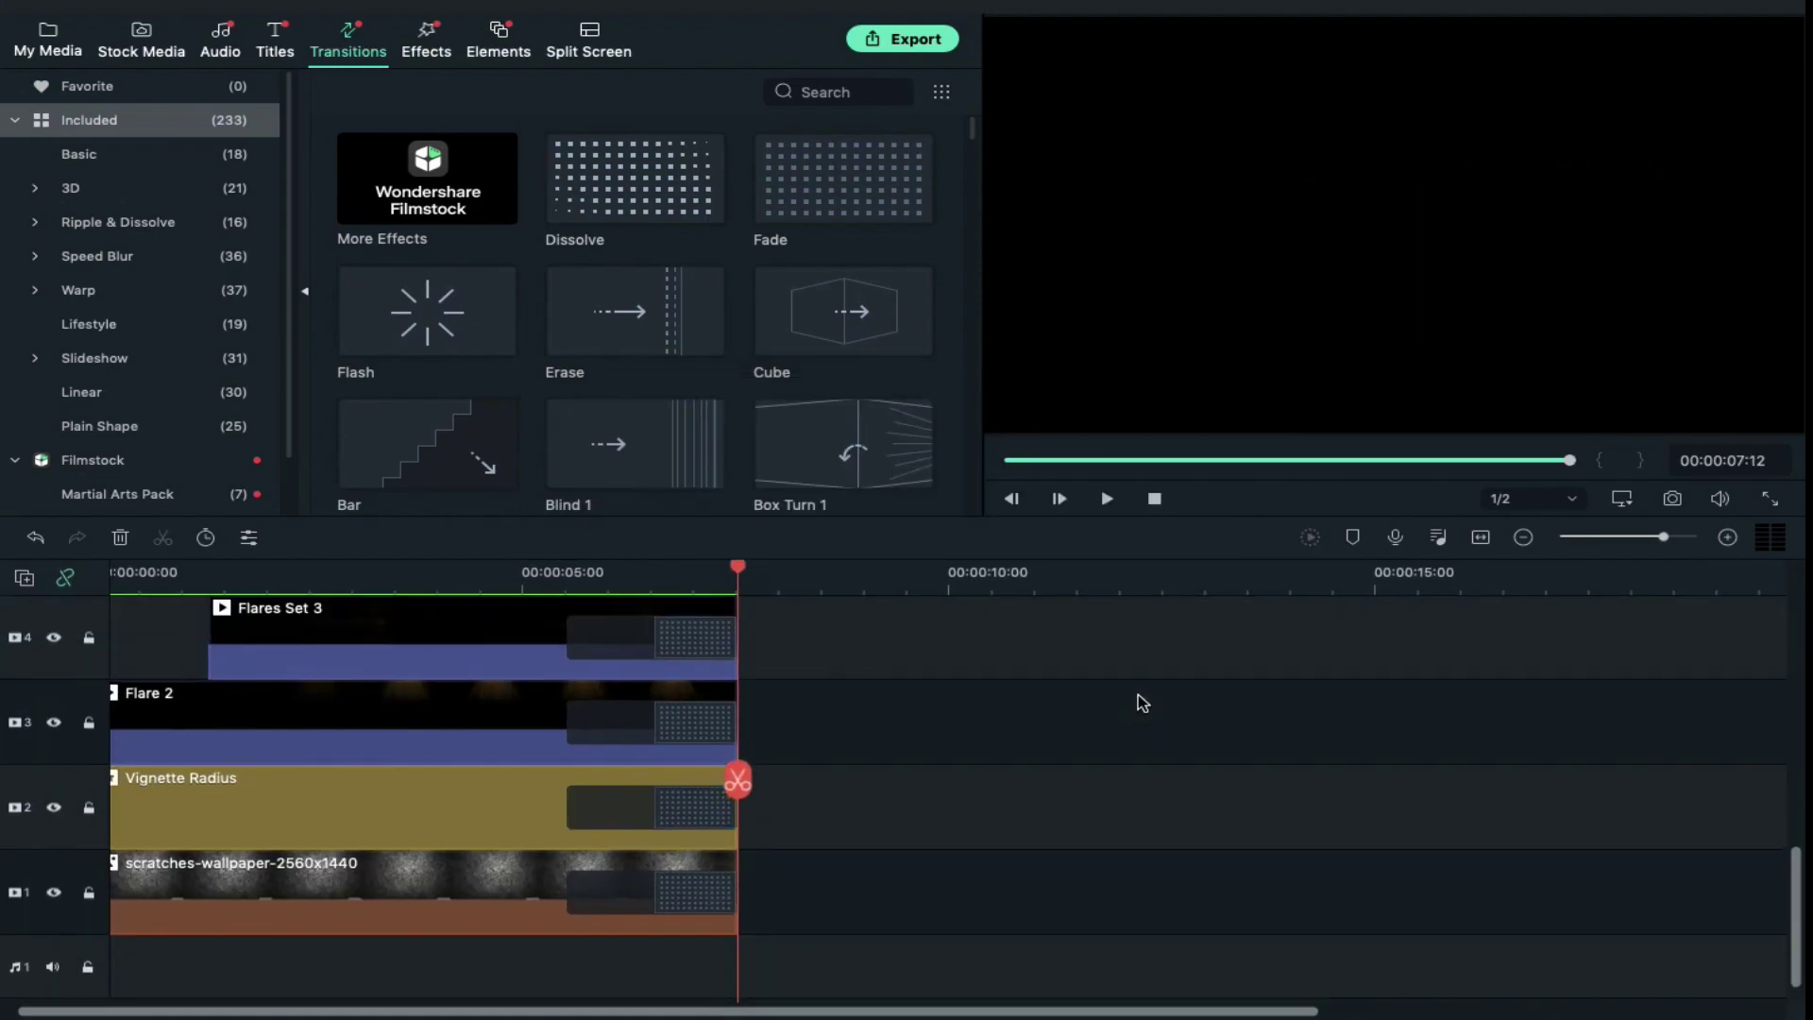